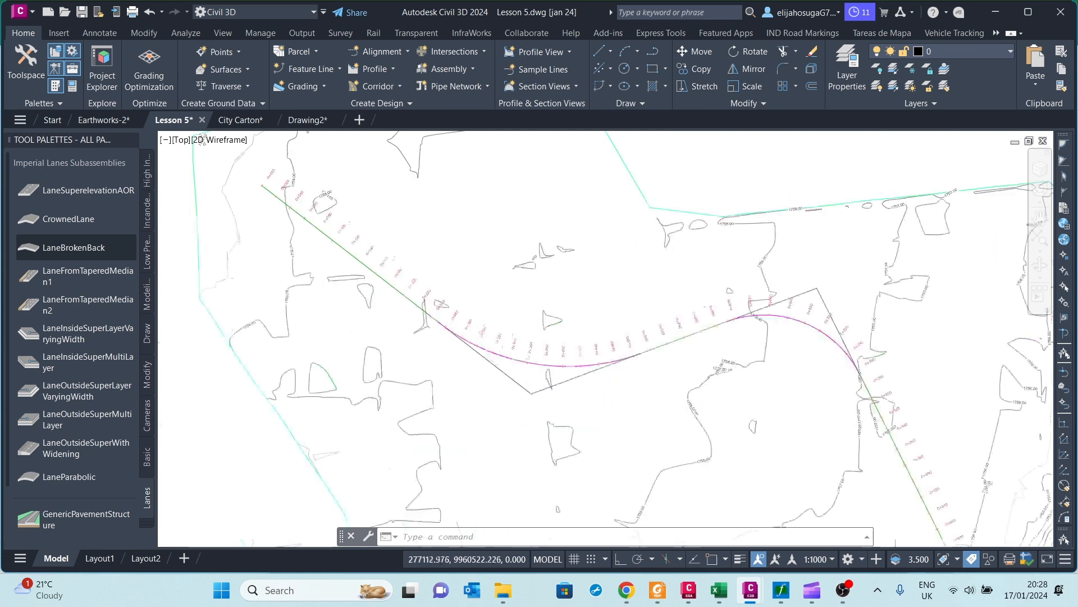
Examine the road alignment on the site surface and its profile view
scroll(371, 275, "up", 3)
scroll(371, 282, "down", 2)
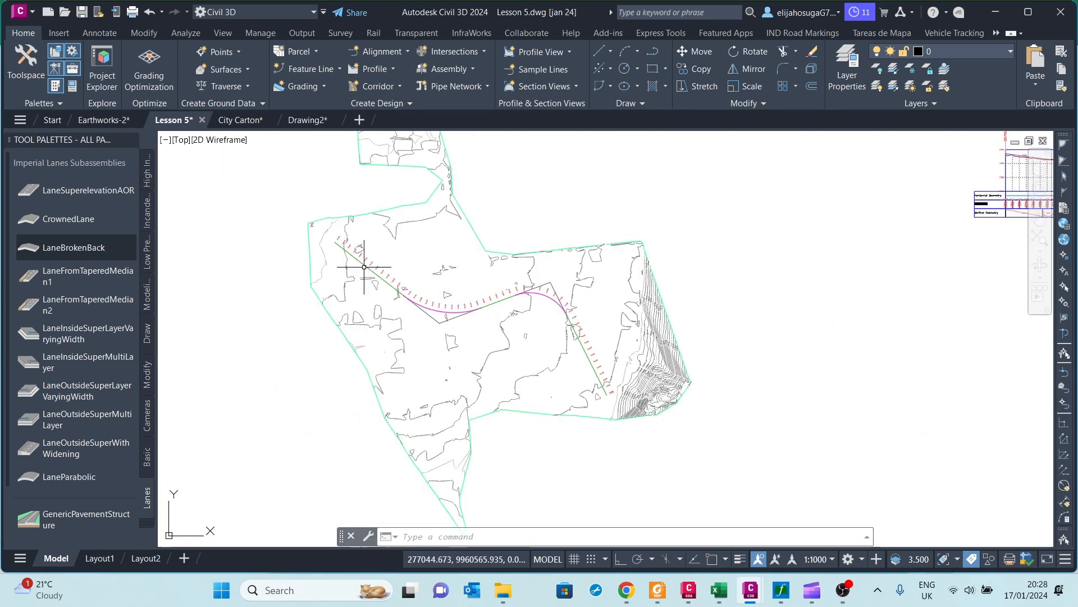
scroll(354, 248, "up", 5)
scroll(384, 334, "down", 6)
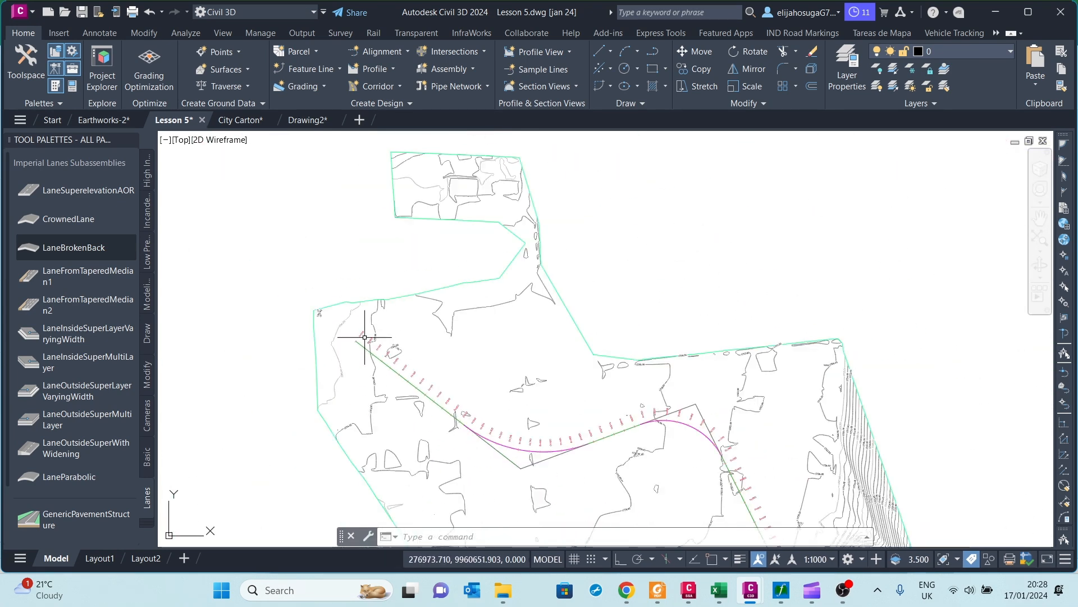
middle_click_drag(898, 348, 484, 374)
scroll(554, 299, "up", 8)
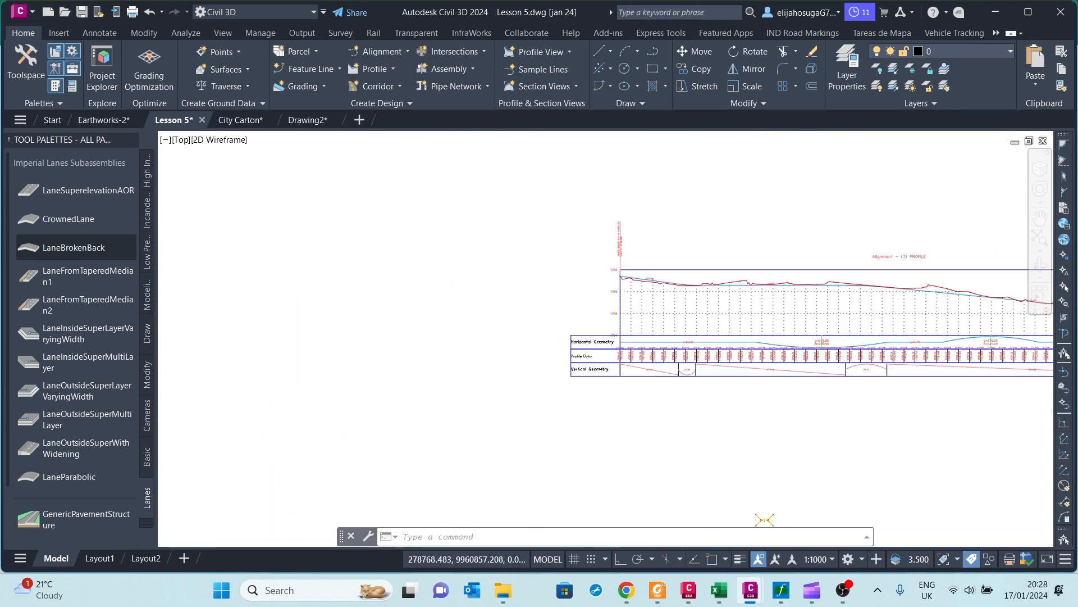
scroll(667, 256, "down", 10)
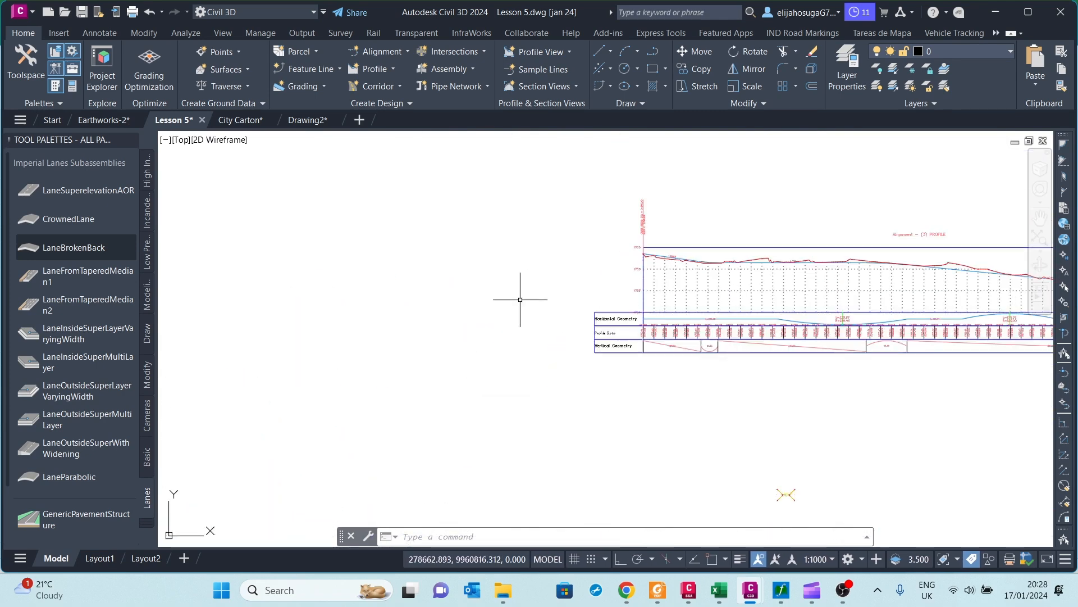
scroll(386, 313, "up", 6)
middle_click_drag(394, 333, 456, 323)
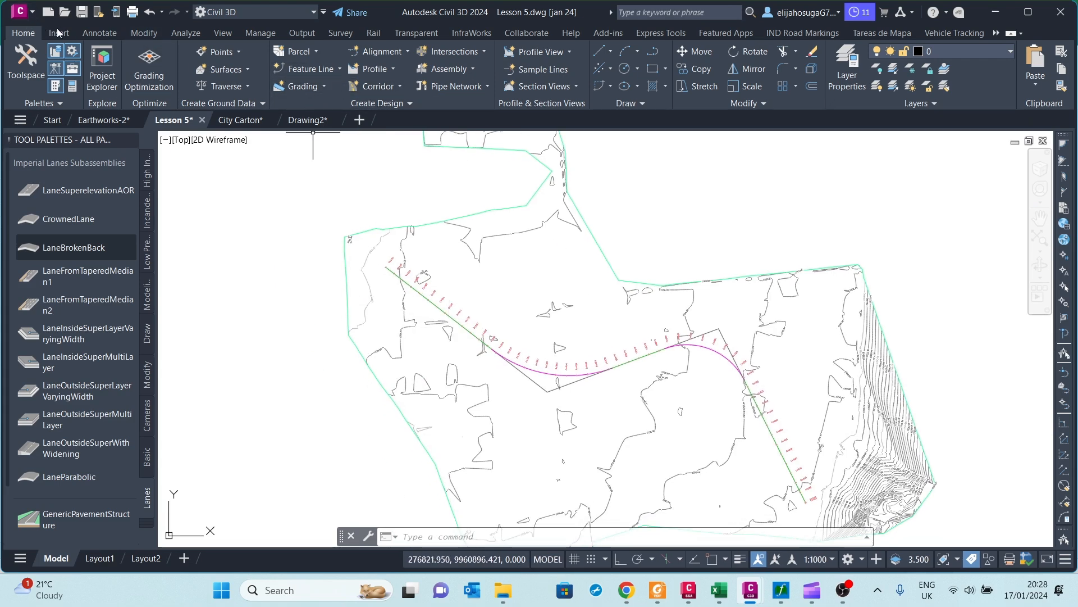
Start a new assembly named "Assembly with Median" with the assembly type Divided Crowned Road
left_click(448, 69)
left_click(457, 137)
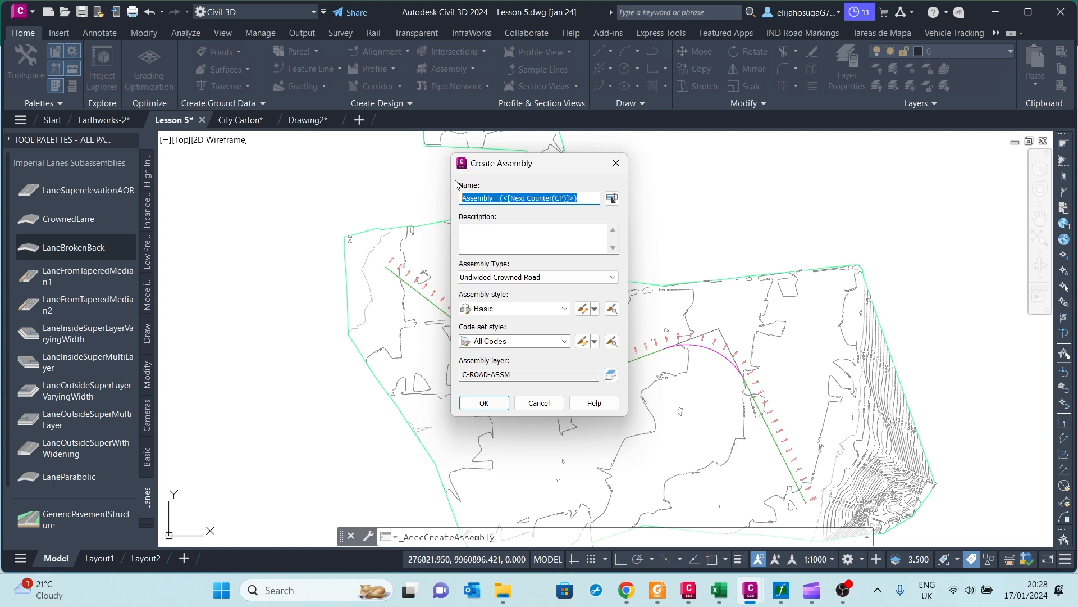
type("Assemb")
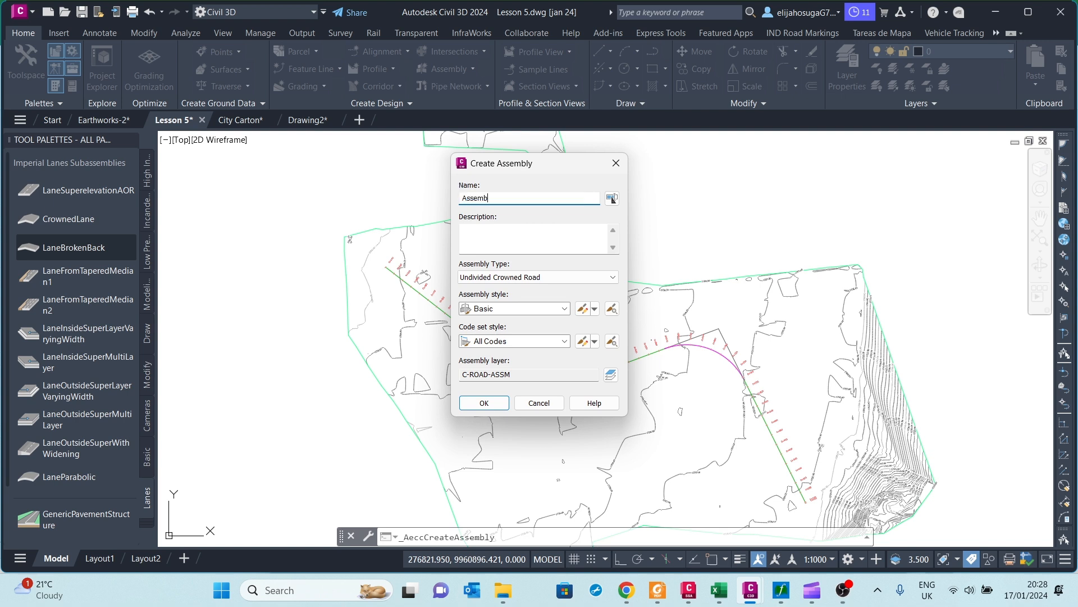
type("ly with Median")
left_click(509, 278)
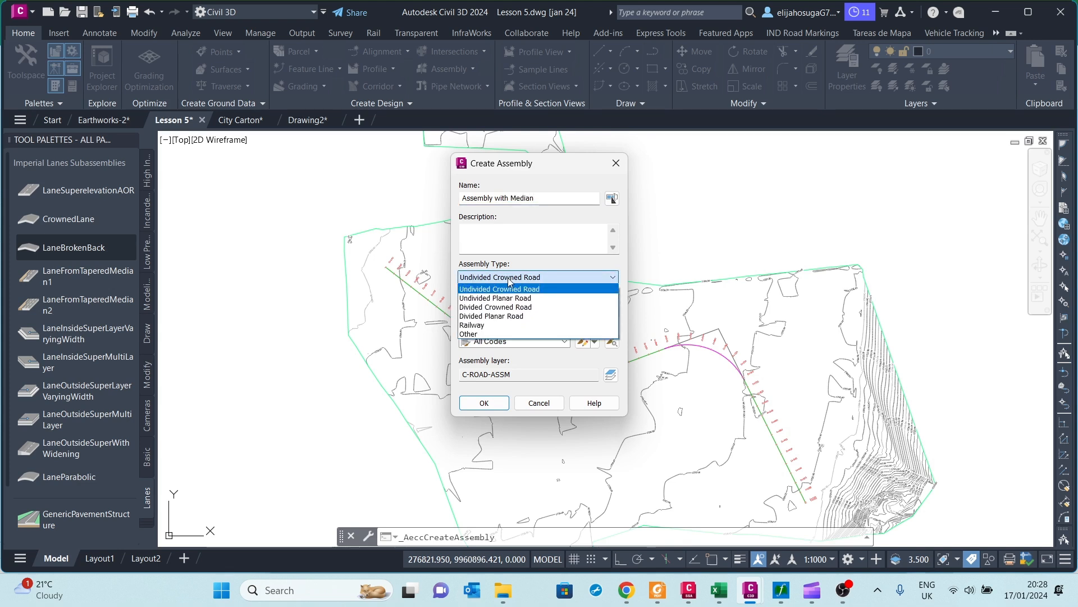
left_click(510, 308)
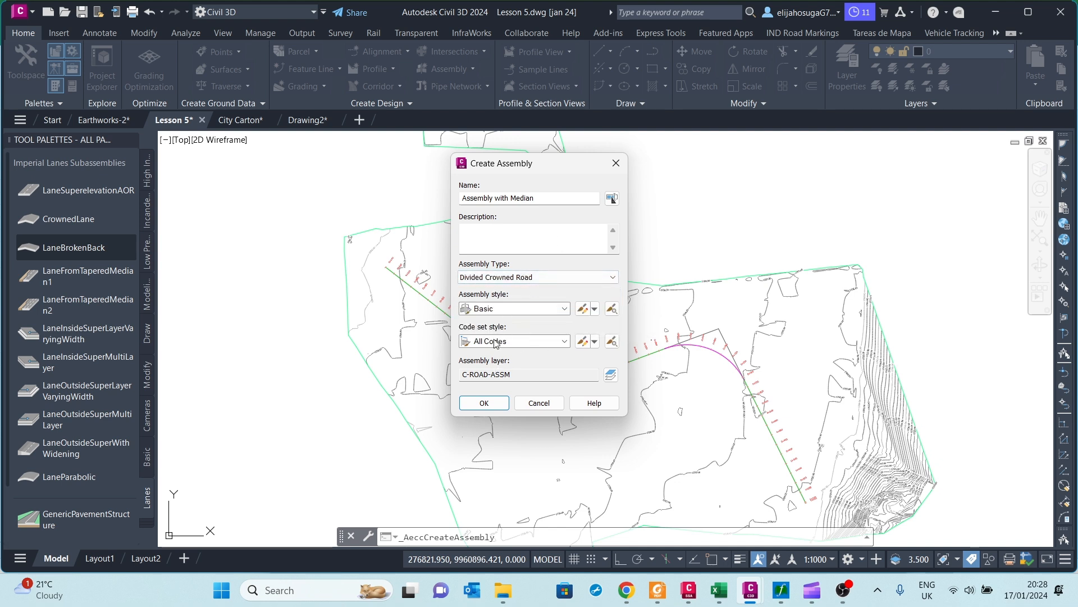
left_click(484, 403)
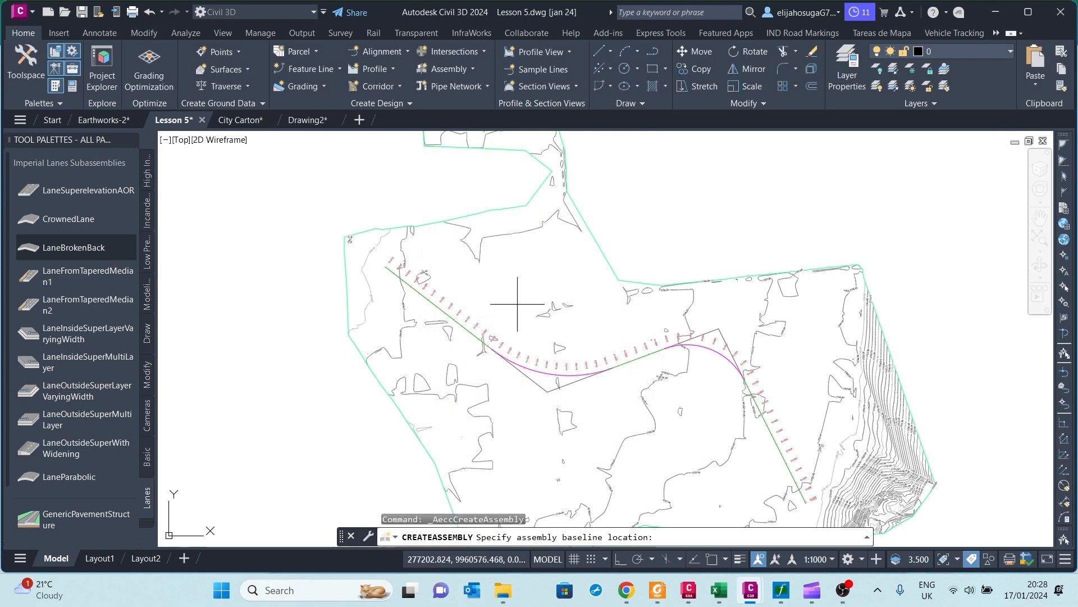
Place the assembly baseline in the empty area of the drawing below the site surface
scroll(531, 258, "down", 5)
scroll(590, 306, "up", 3)
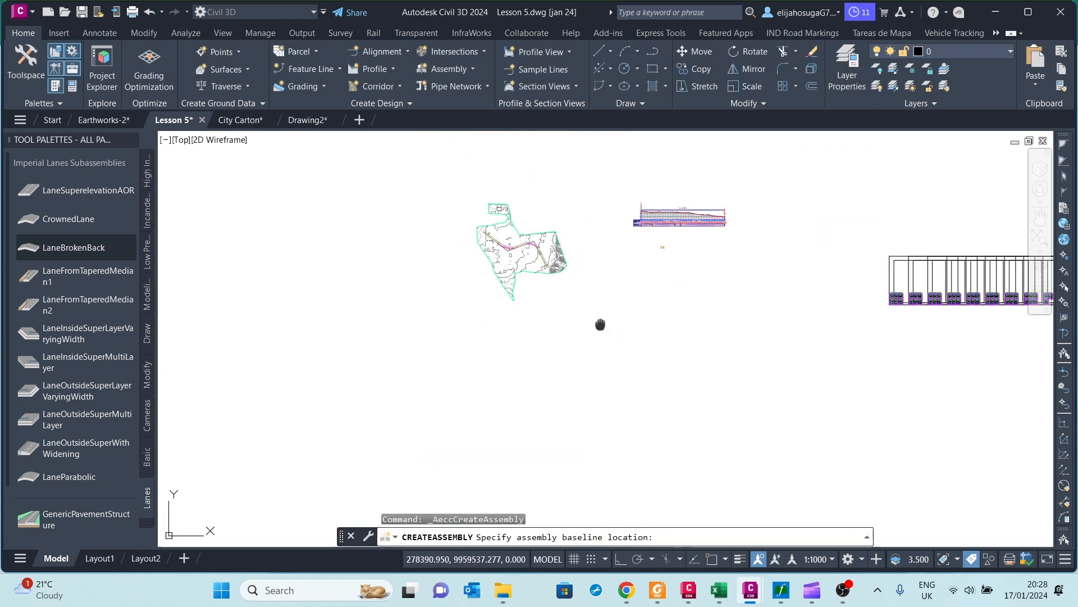
scroll(621, 325, "up", 3)
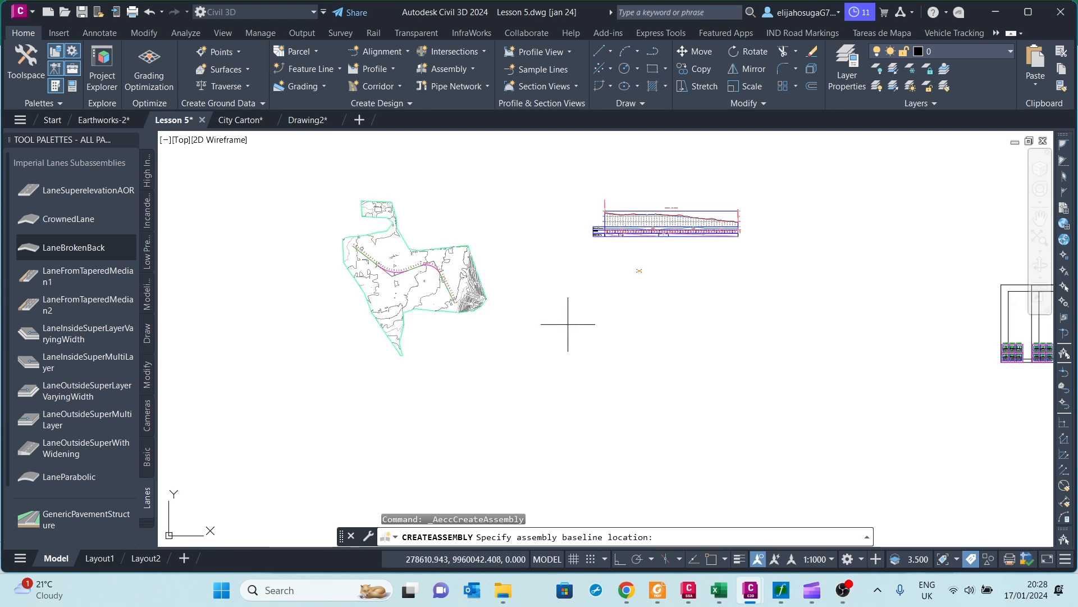
scroll(536, 359, "up", 4)
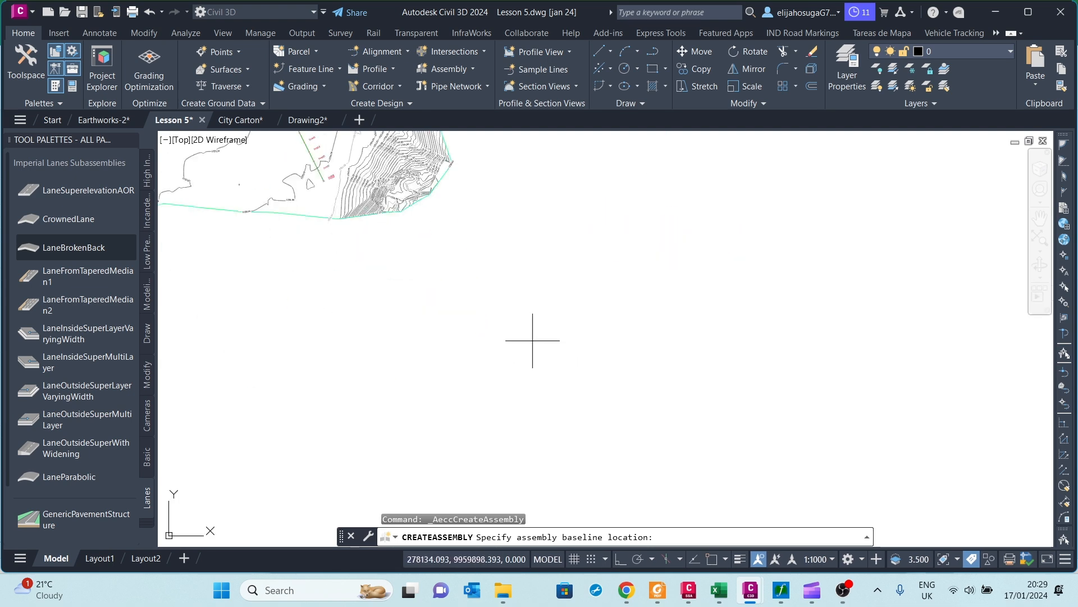
left_click(604, 337)
scroll(648, 316, "down", 1)
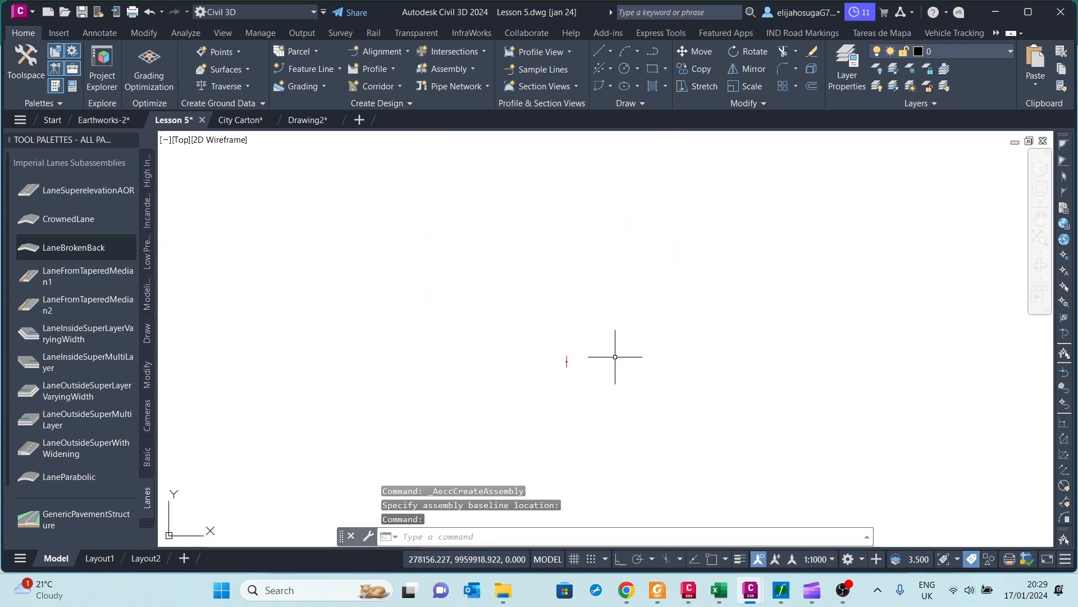
scroll(561, 356, "up", 3)
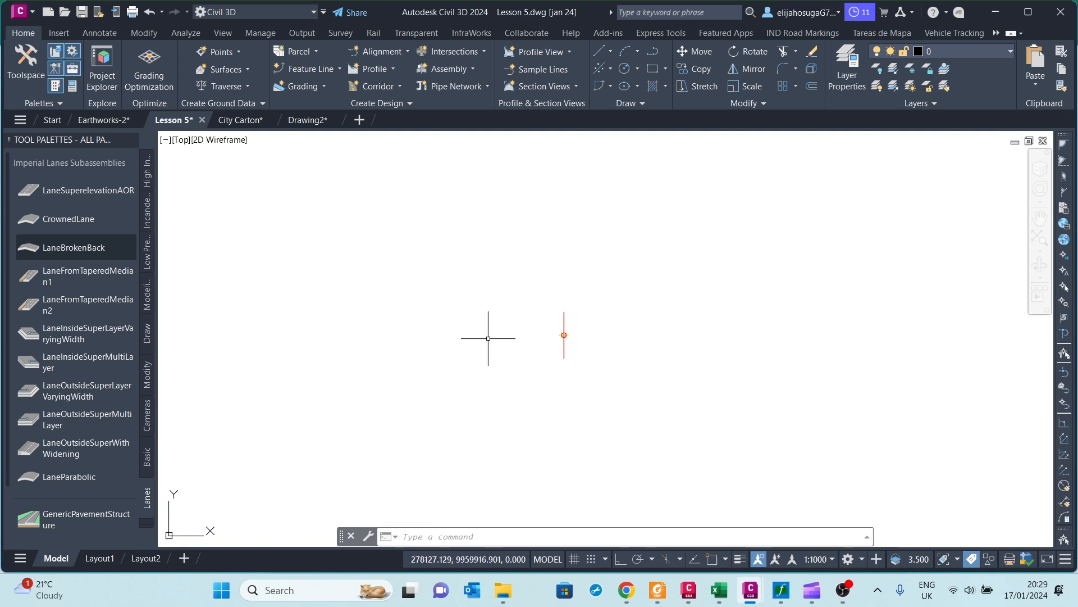
scroll(573, 339, "up", 5)
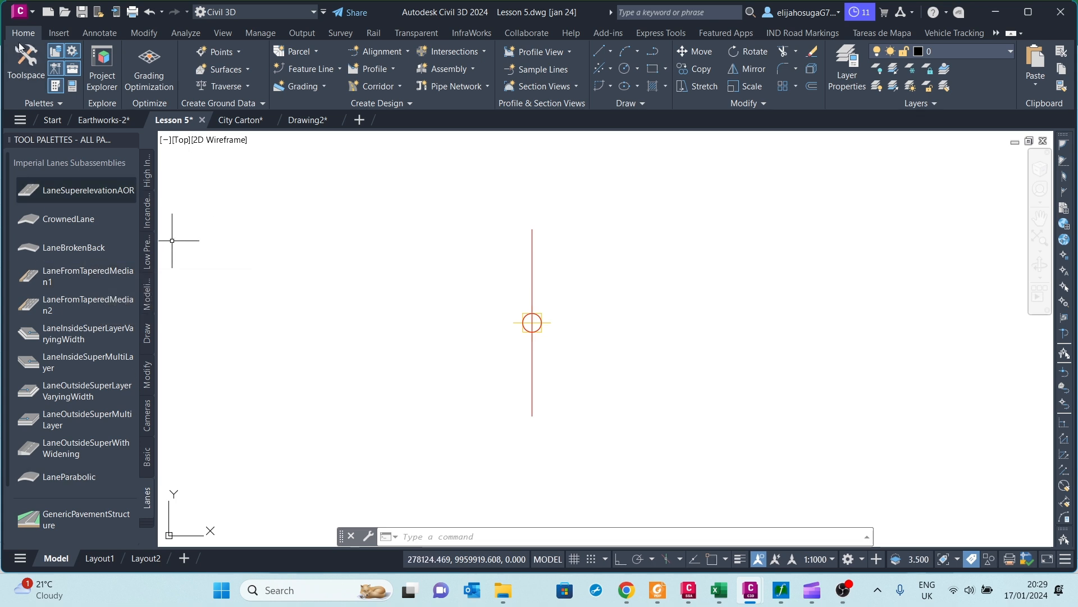
Open the help topic for the LaneFromTaperedMedian1 subassembly
left_click(55, 84)
left_click(55, 85)
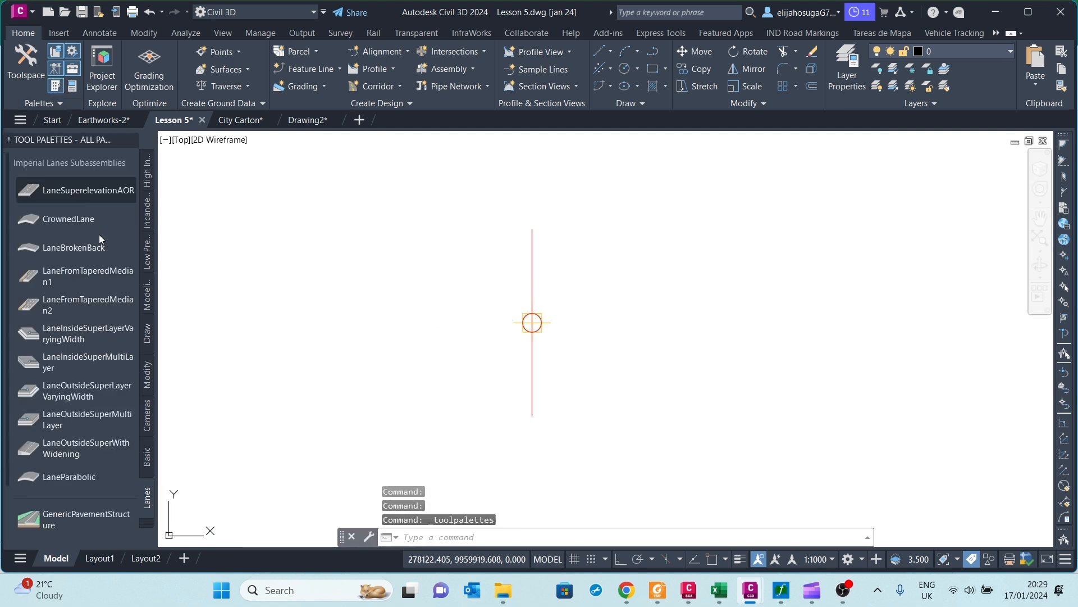
left_click(63, 272)
right_click(63, 271)
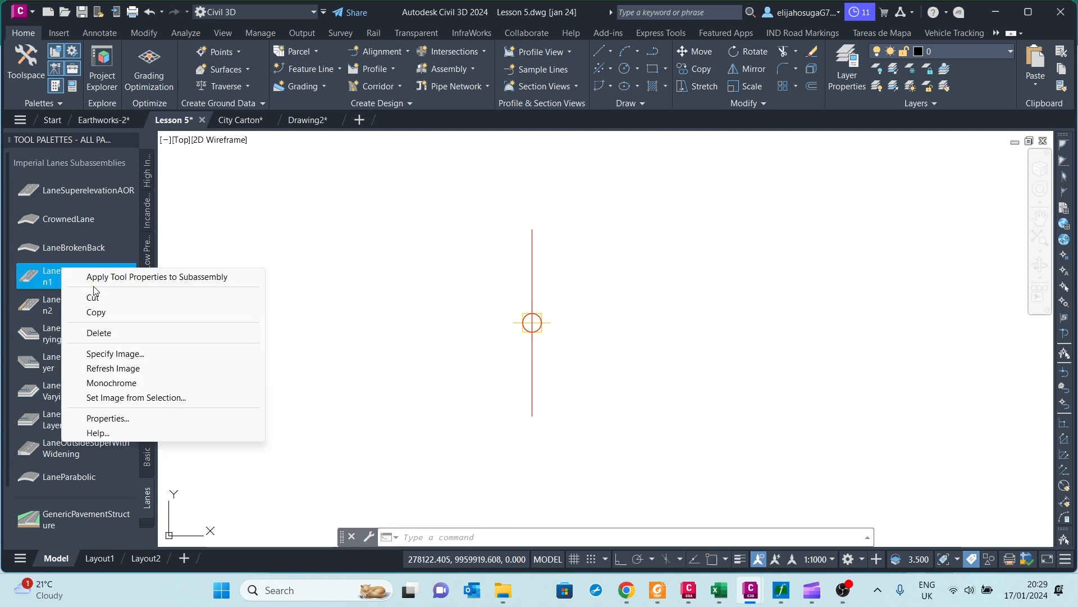
left_click(99, 432)
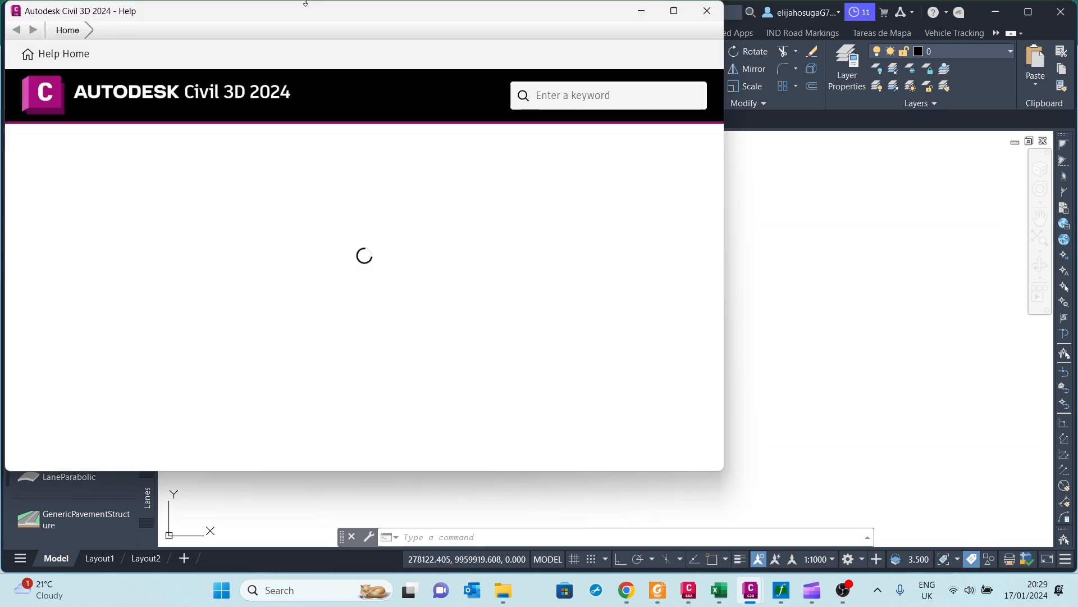
Read the LaneFromTaperedMedian1 help topic, covering the median cases, attachment point and input parameters, and close it
left_click_drag(304, 9, 399, 44)
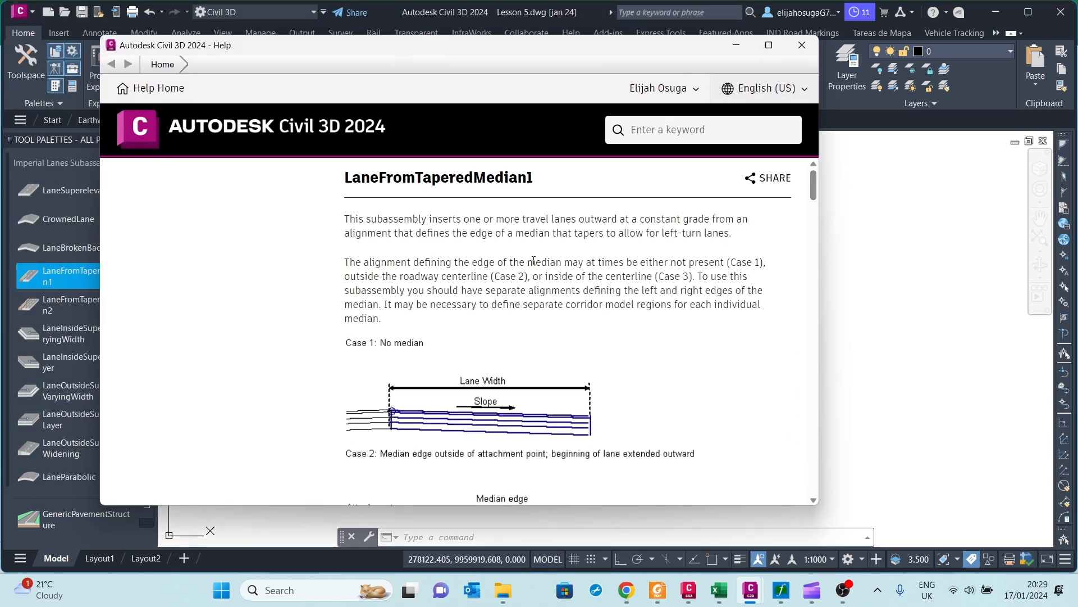
scroll(548, 258, "down", 1)
scroll(548, 268, "up", 1)
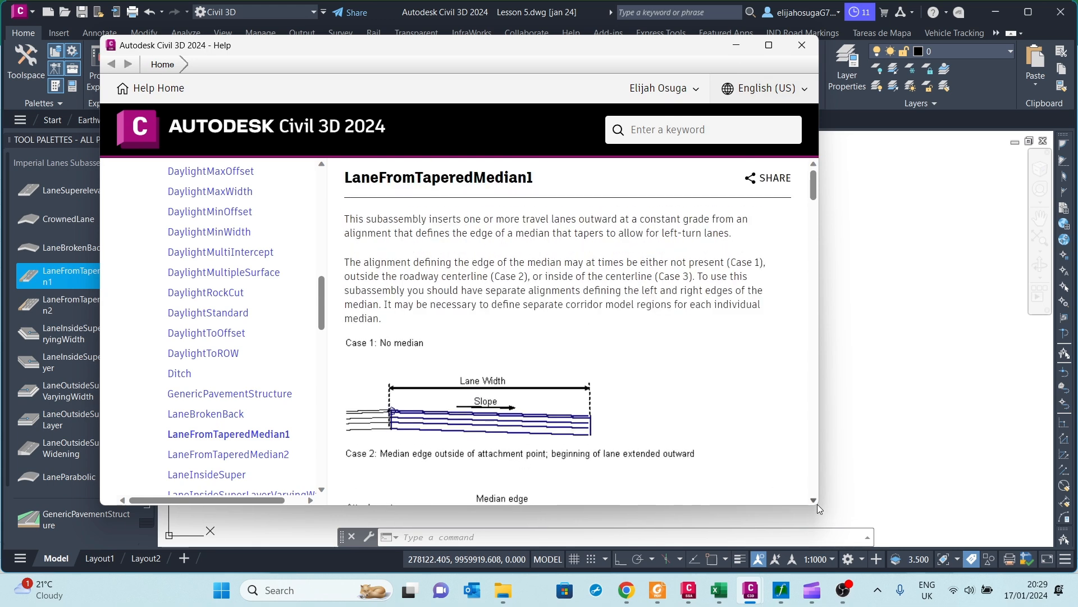
left_click_drag(818, 508, 942, 603)
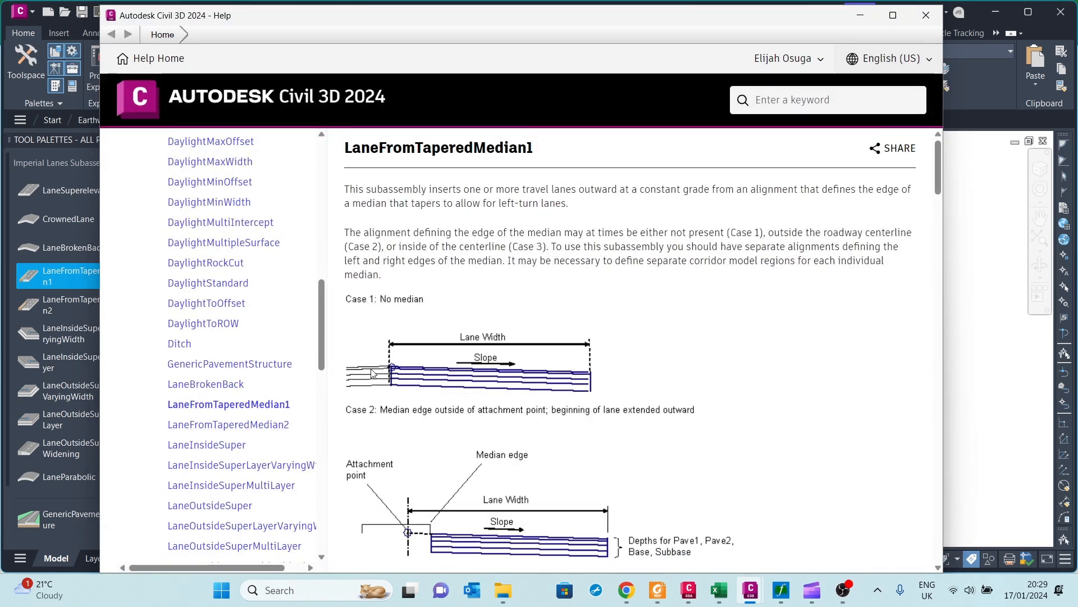
scroll(555, 330, "down", 5)
scroll(514, 342, "up", 2)
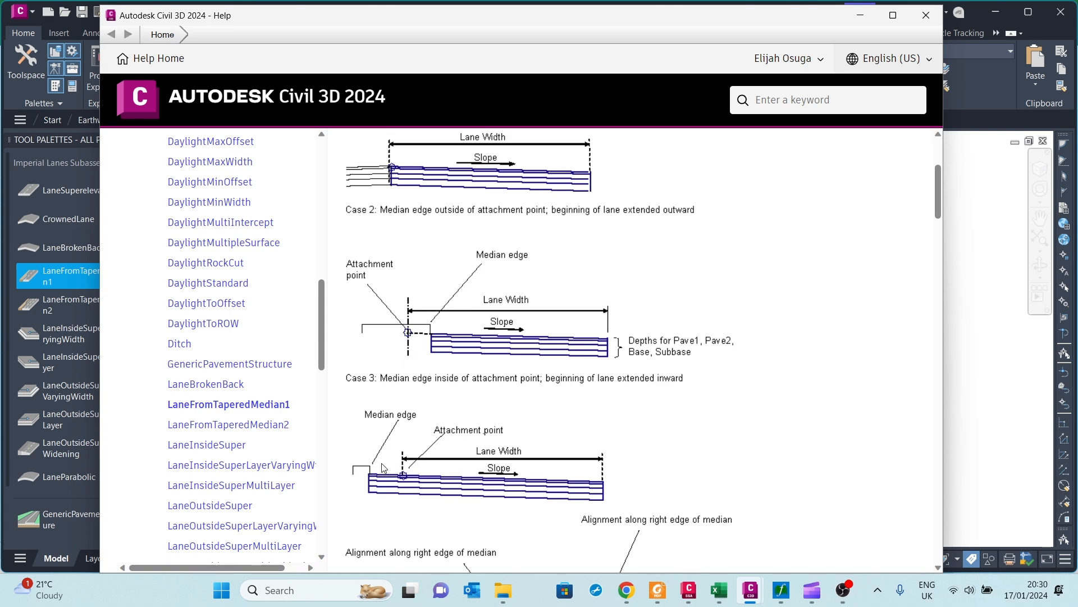
scroll(393, 461, "down", 6)
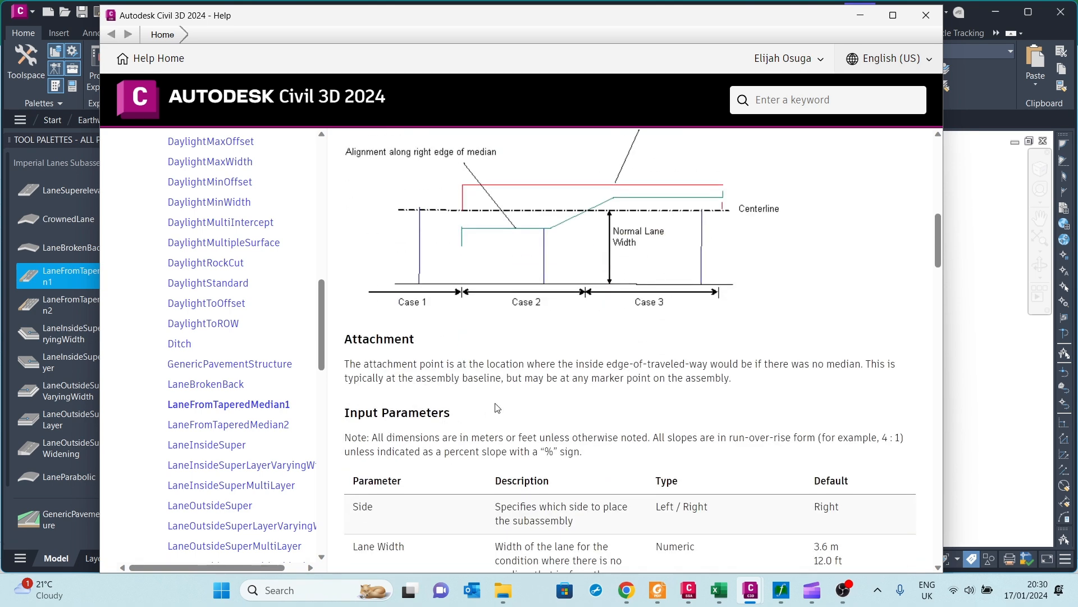
scroll(547, 369, "up", 3)
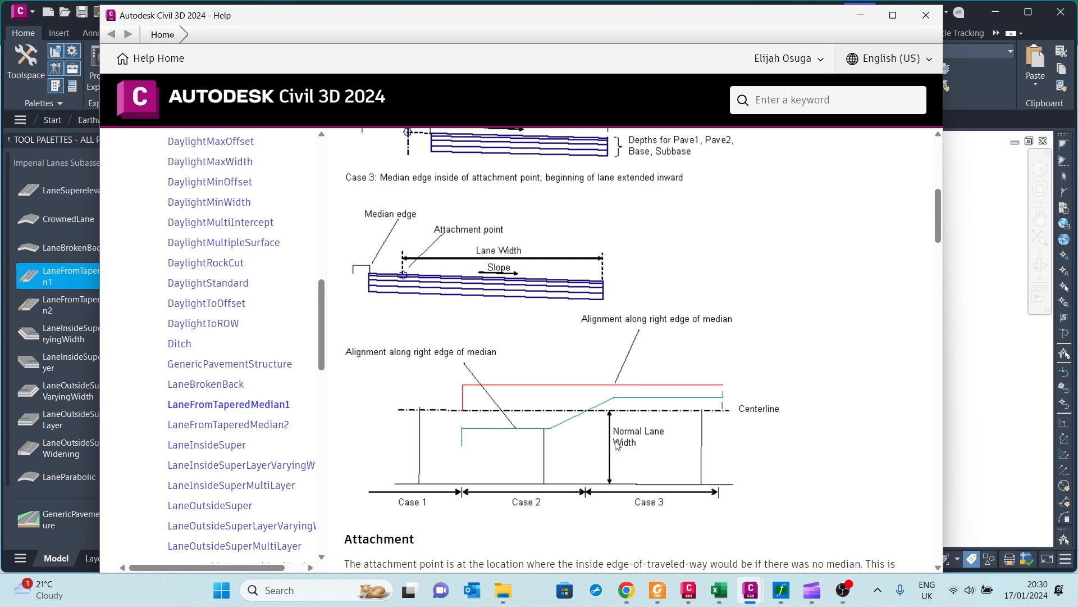
left_click(926, 15)
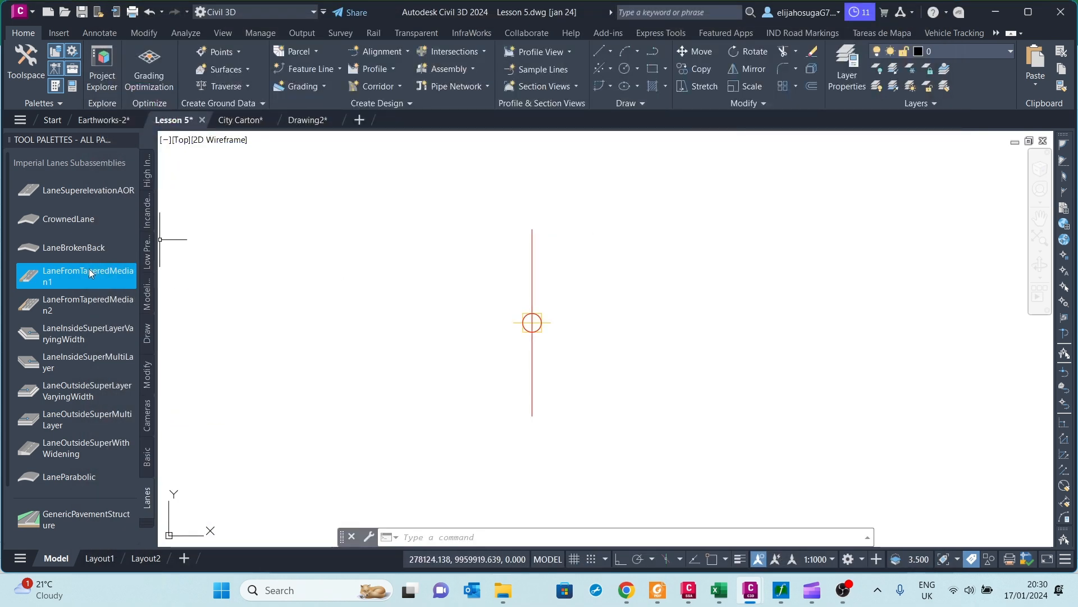
Display the object properties in a palette docked beside the drawing area, cancelling the running subassembly command
key("ctrl+1")
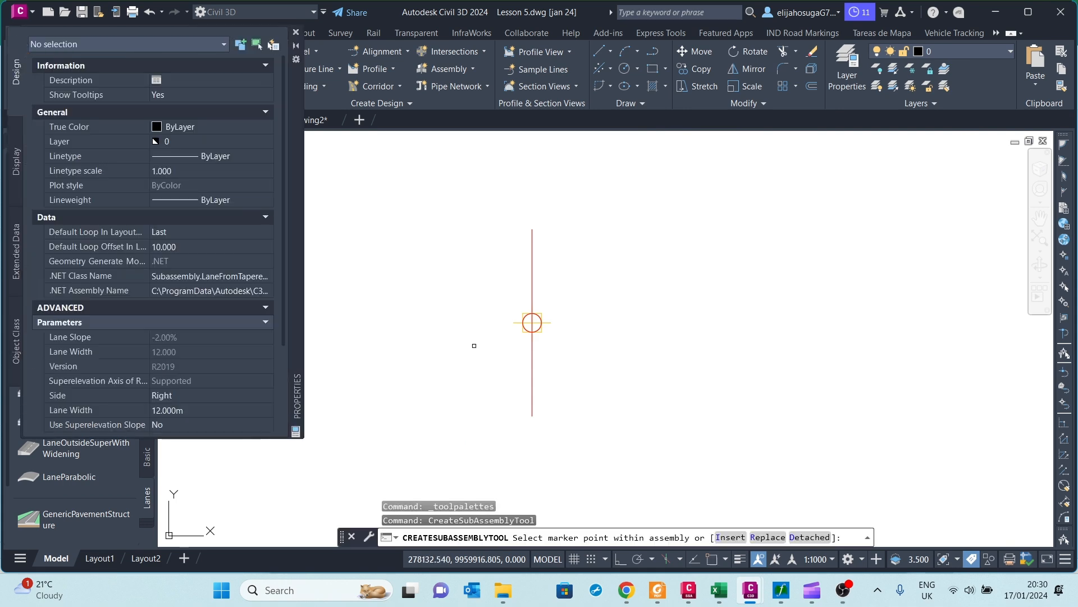
left_click_drag(293, 148, 1014, 310)
key("Escape")
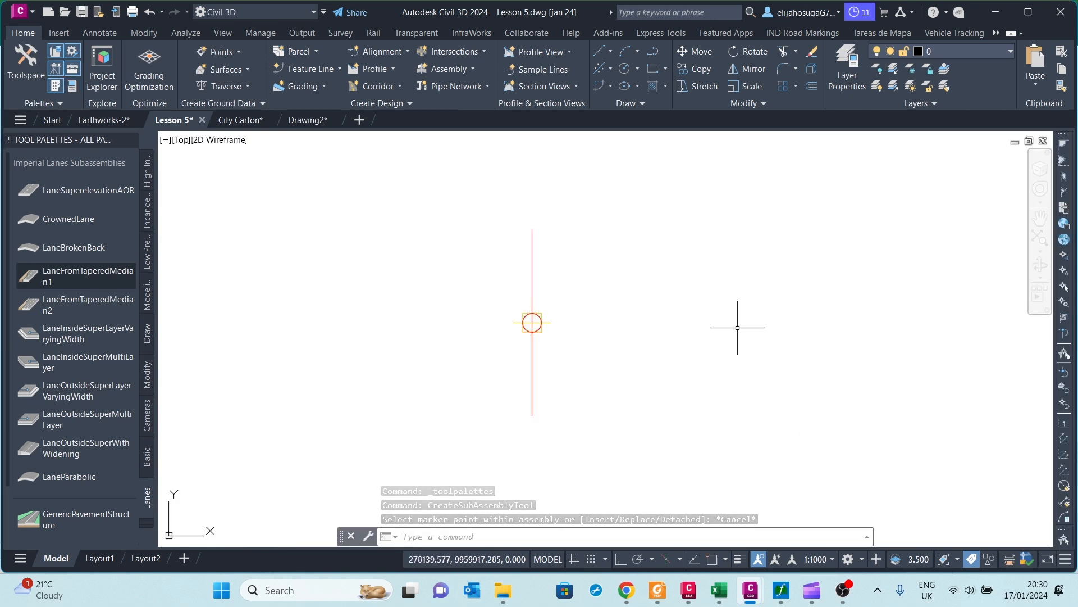
key("ctrl+1")
scroll(922, 332, "down", 4)
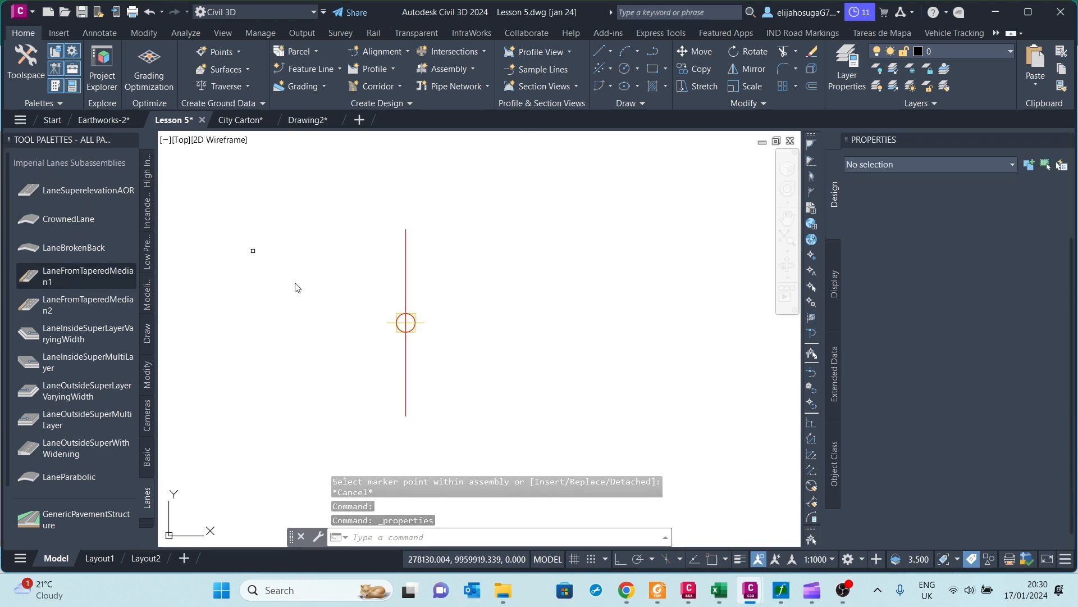
Attach a right-side LaneFromTaperedMedian1 subassembly with a 3.5 m lane width to the assembly's baseline marker point
left_click(78, 275)
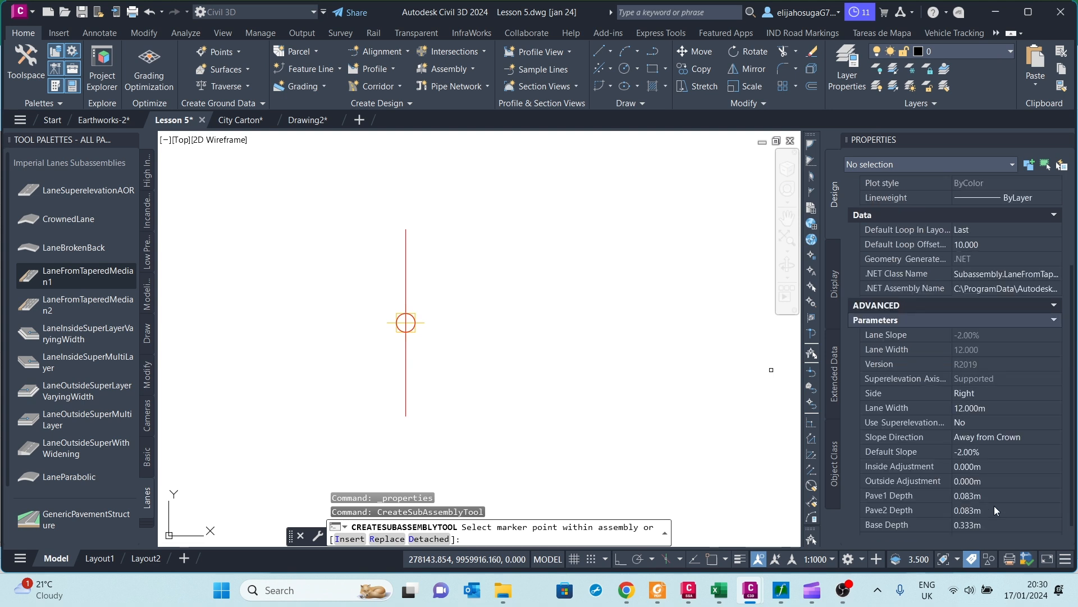
left_click(969, 407)
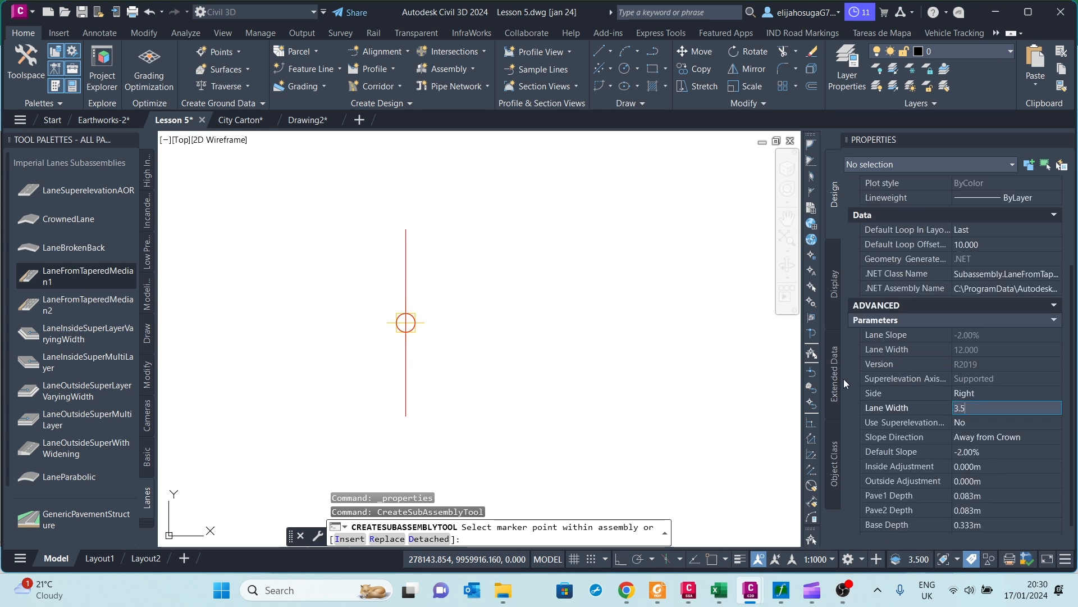
key("Return")
scroll(959, 448, "down", 1)
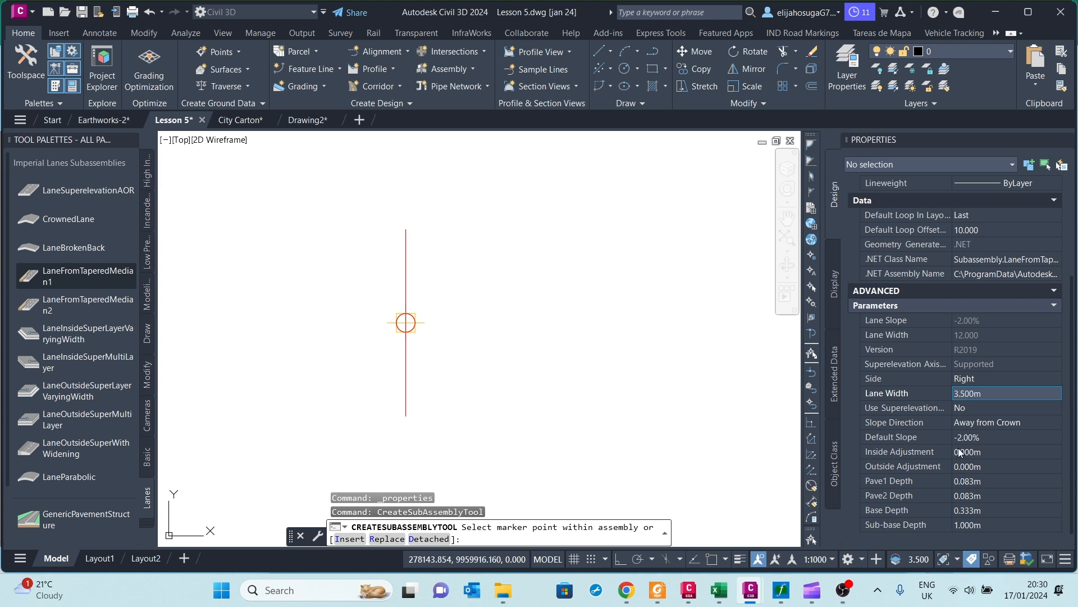
left_click(406, 322)
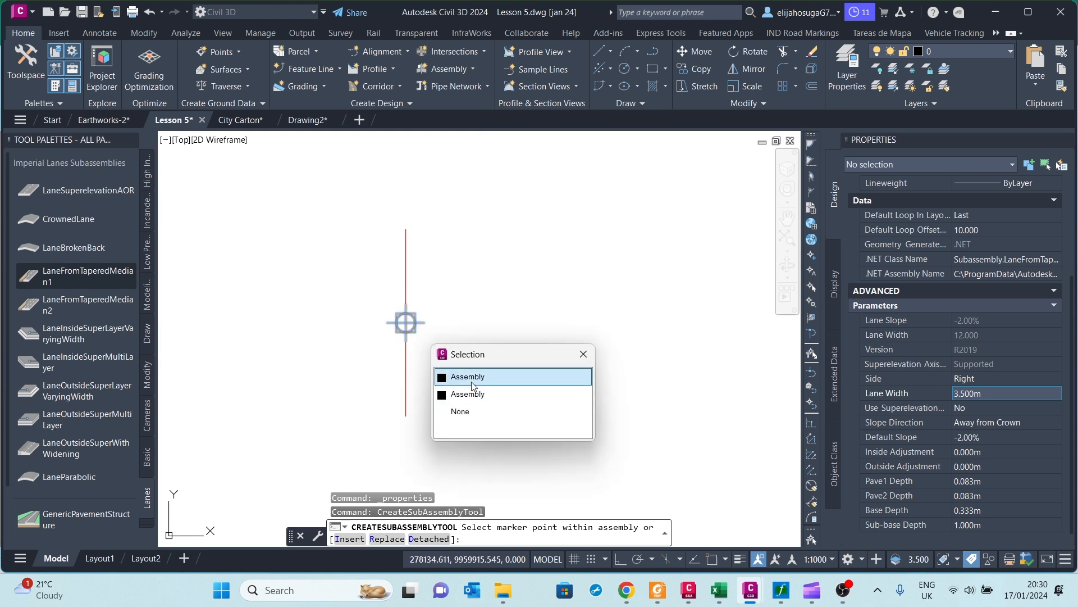
left_click(466, 377)
scroll(393, 311, "down", 3)
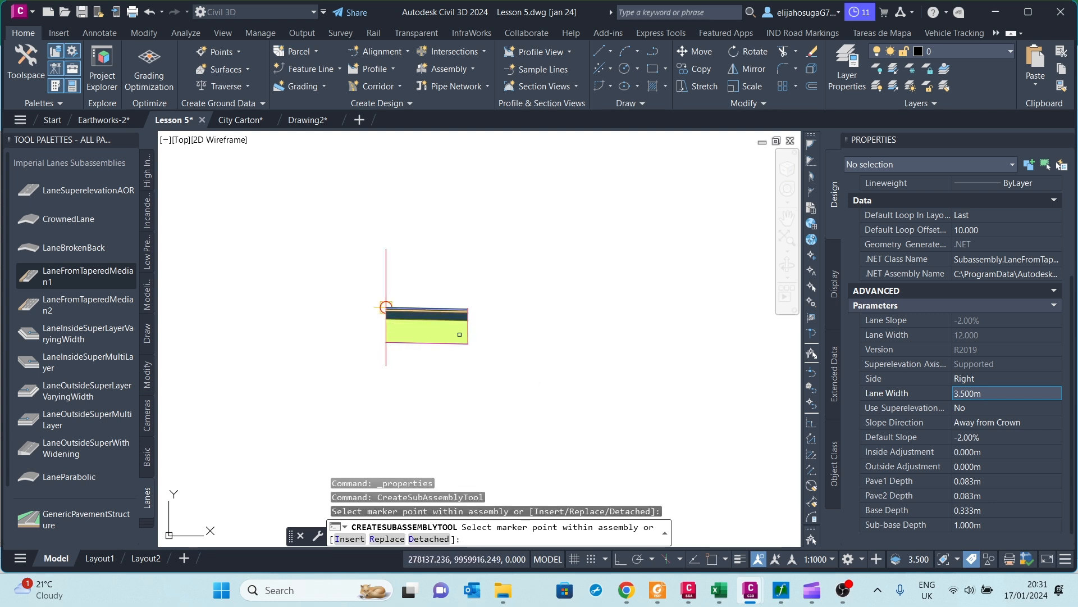
key("Escape")
Set the right lane's Pave1 and Pave2 depths to 0.05 m, base depth to 0.15 m and sub-base depth to 0.225 m
left_click(464, 319)
scroll(1003, 400, "down", 5)
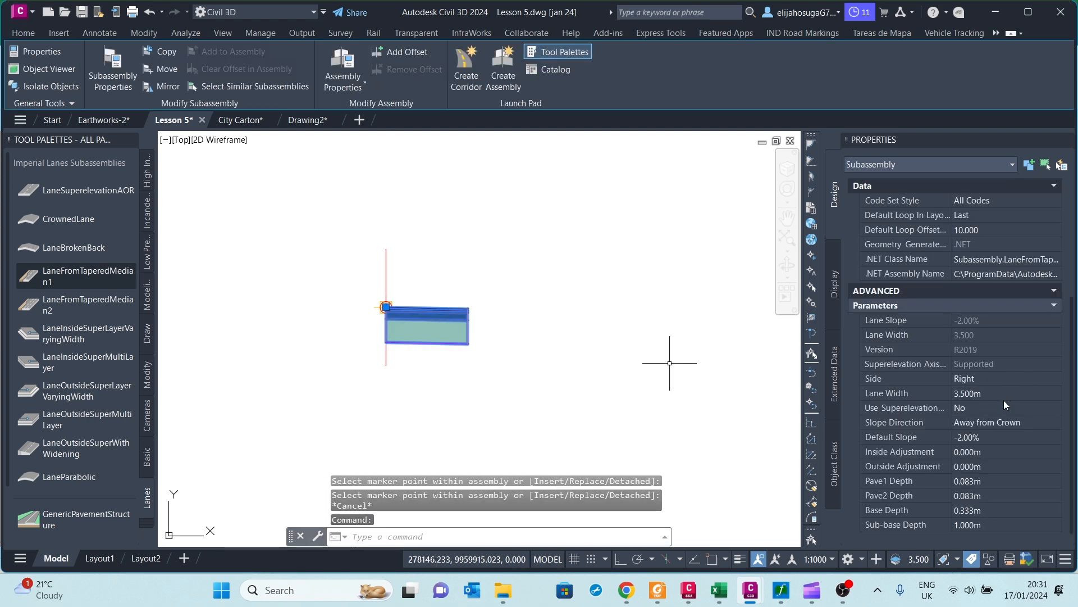
left_click(968, 480)
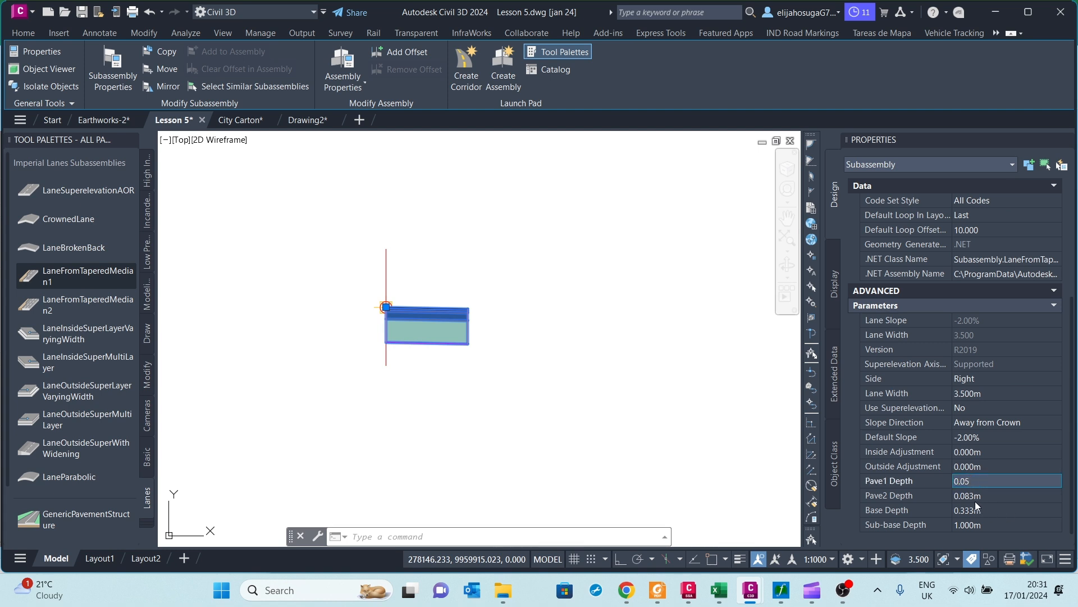
left_click(972, 496)
type("0.0")
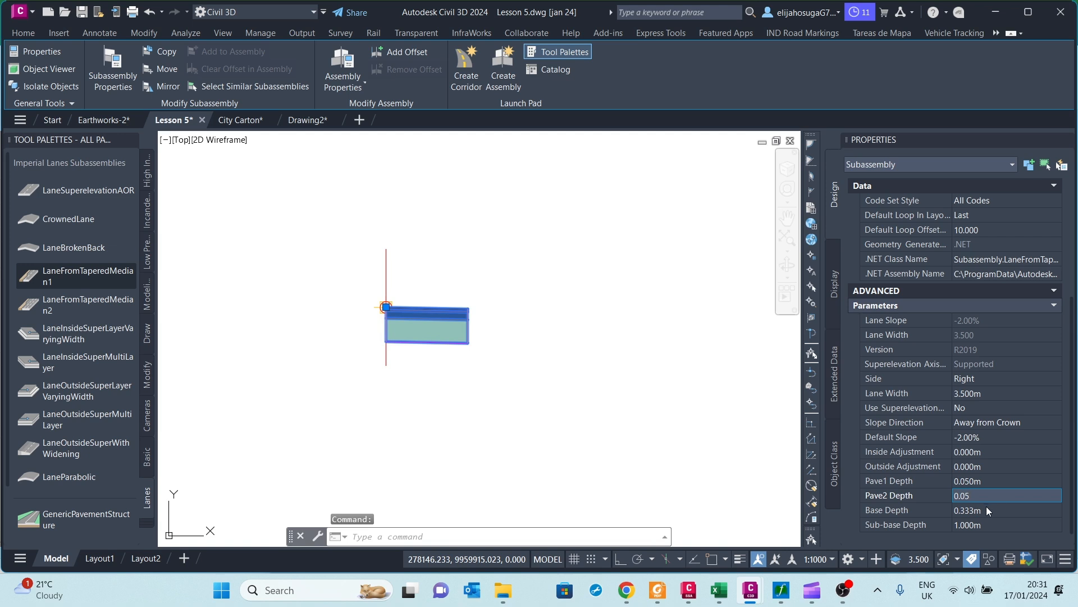
left_click(990, 508)
type("0.15")
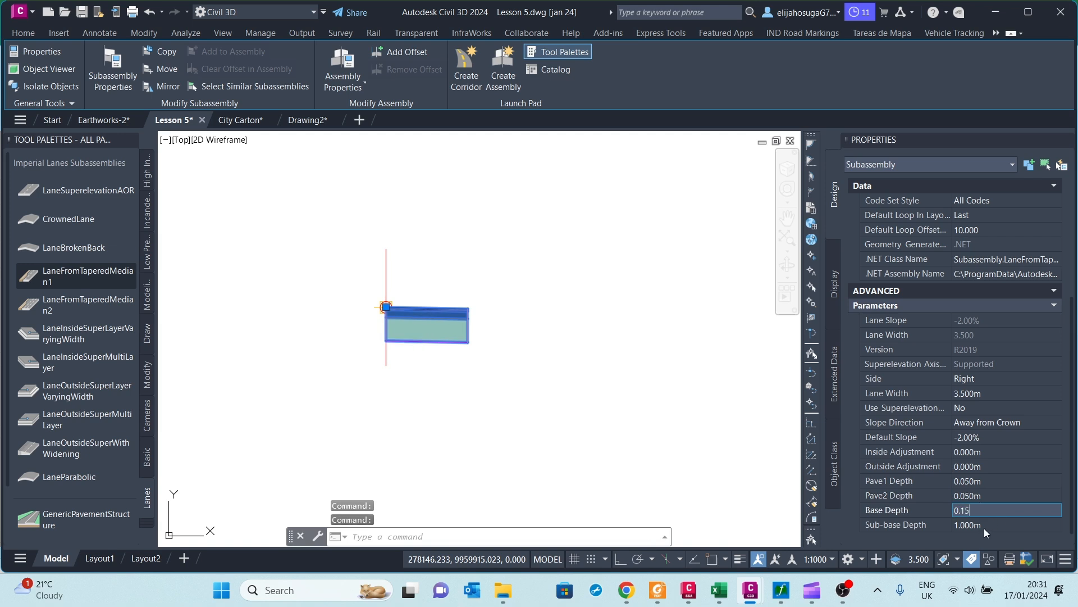
left_click(980, 526)
type("0.225")
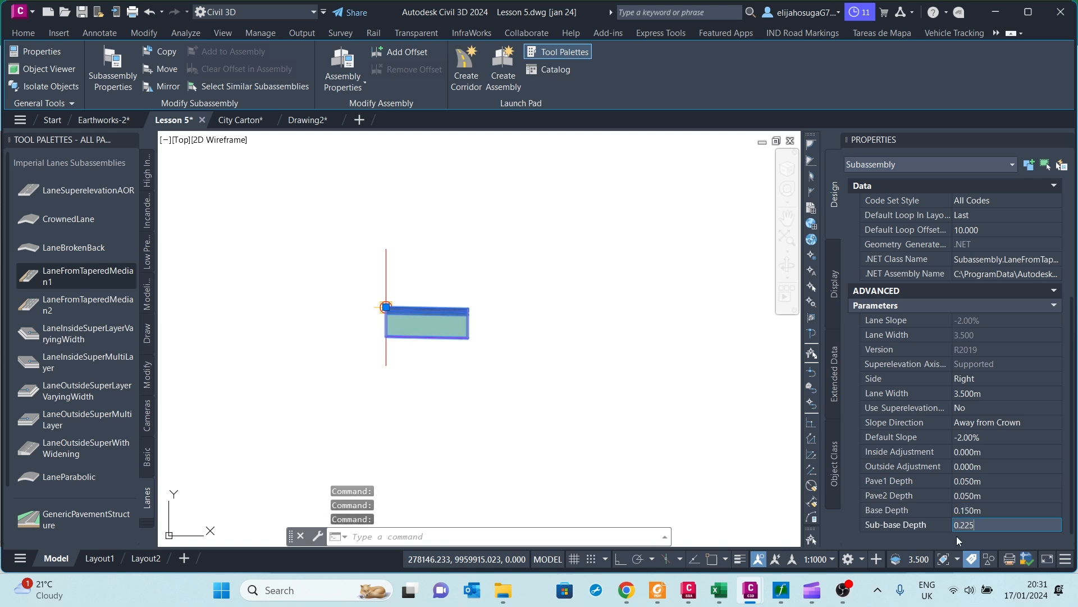
left_click(664, 437)
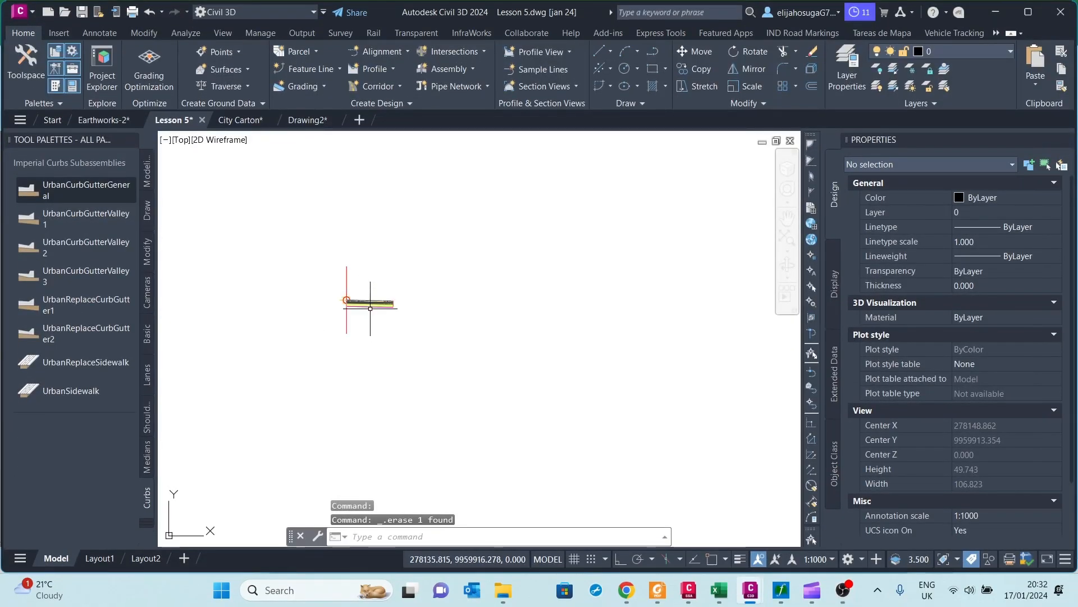
Copy the right shoulder and cut/fill slope subassemblies from the existing crowned road assembly to the new lane's outer top edge marker point
scroll(377, 299, "up", 3)
scroll(377, 308, "down", 5)
middle_click_drag(530, 335, 438, 364)
scroll(378, 351, "up", 2)
scroll(359, 346, "down", 15)
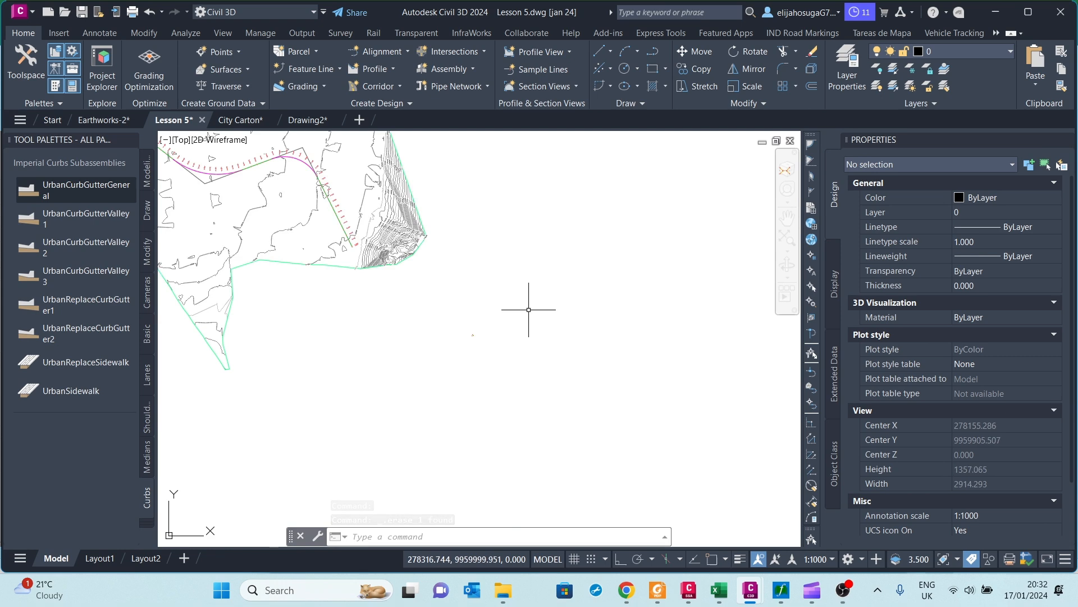
scroll(713, 233, "up", 10)
middle_click_drag(606, 231, 582, 283)
scroll(617, 278, "up", 5)
left_click(651, 284)
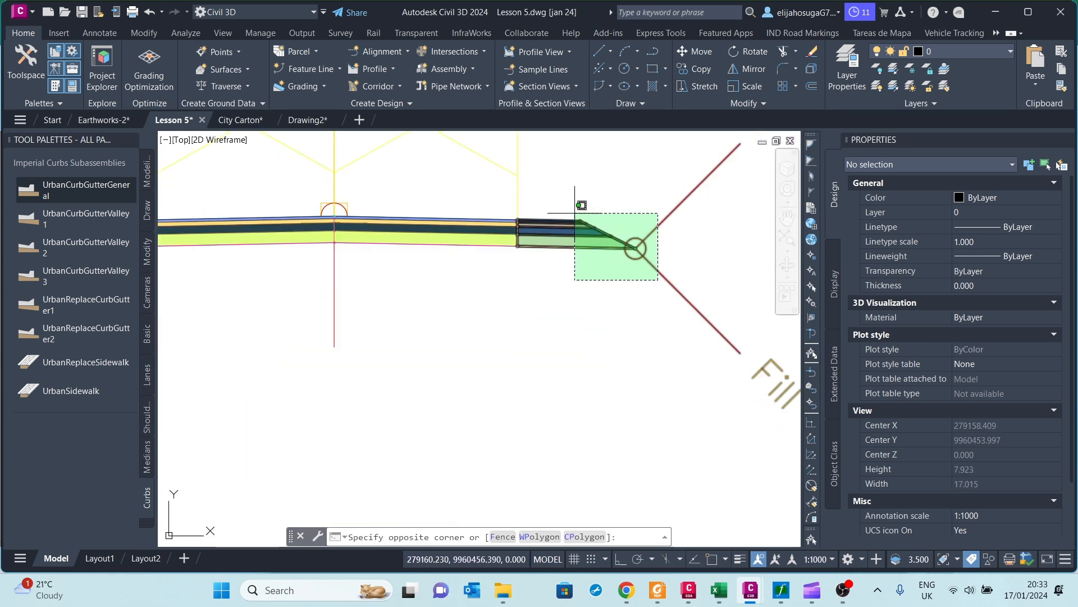
left_click(511, 229)
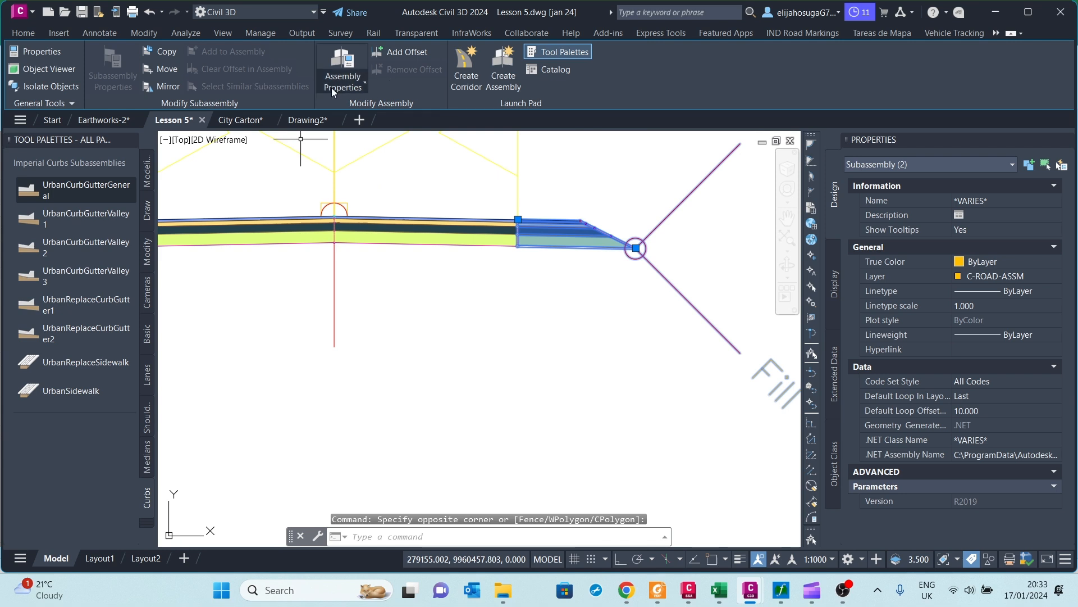
left_click(156, 56)
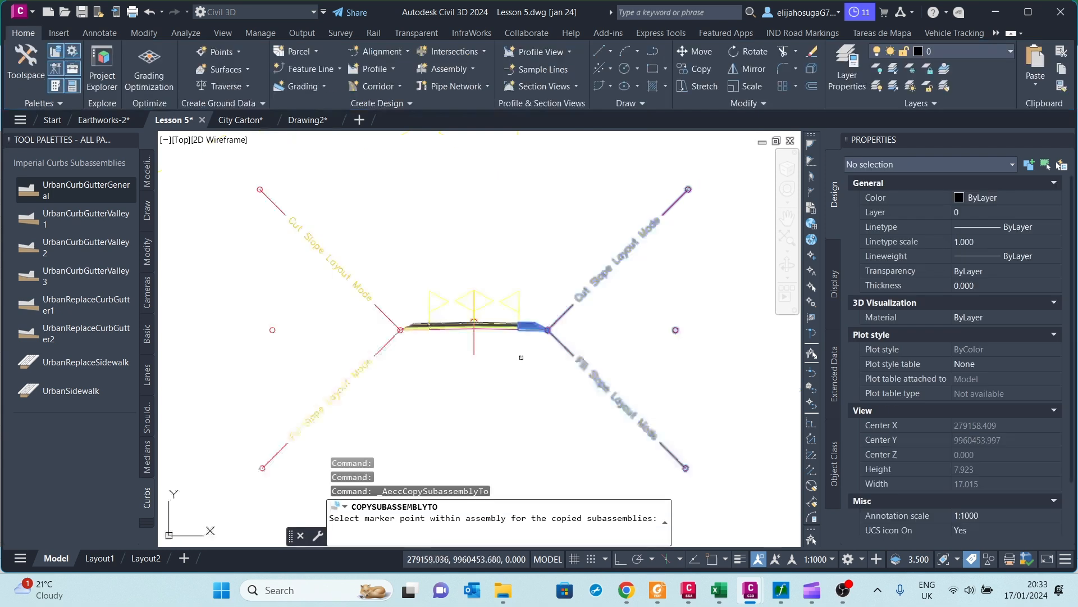
scroll(400, 307, "down", 10)
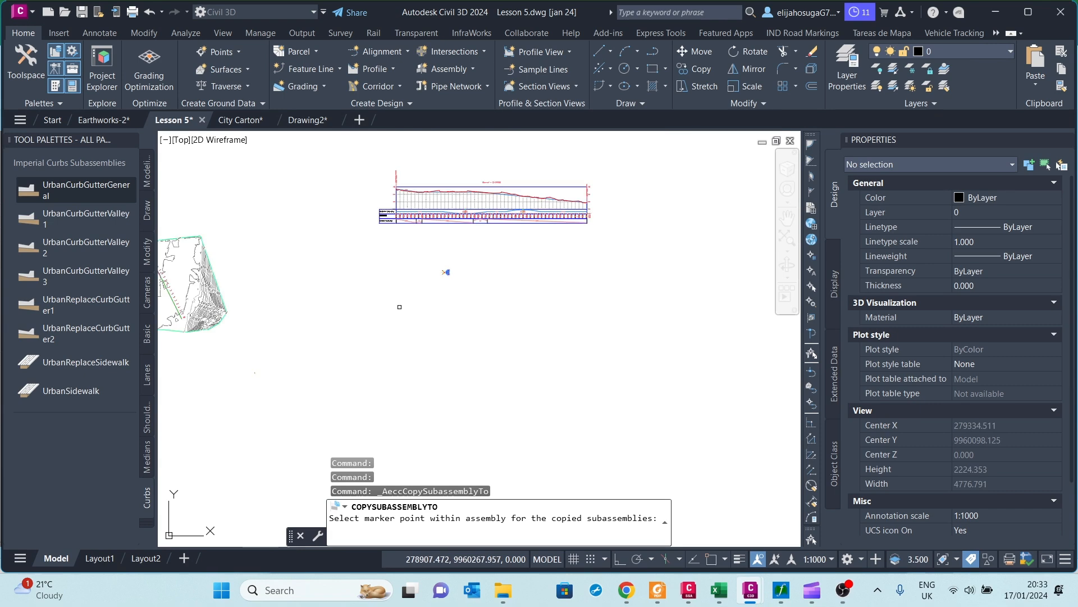
middle_click_drag(253, 327, 401, 285)
scroll(400, 315, "up", 10)
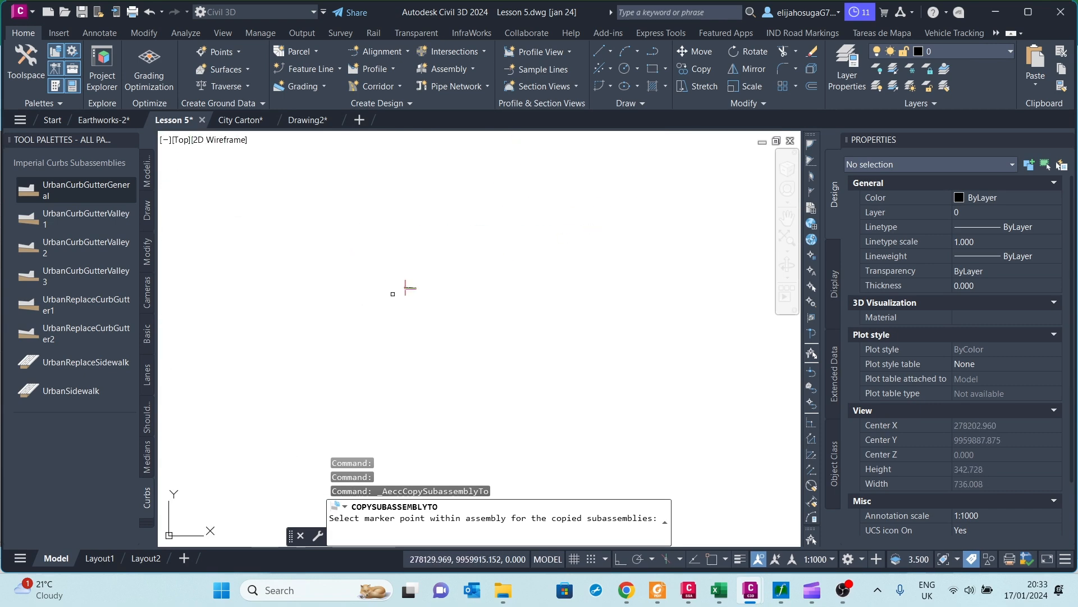
scroll(374, 305, "up", 12)
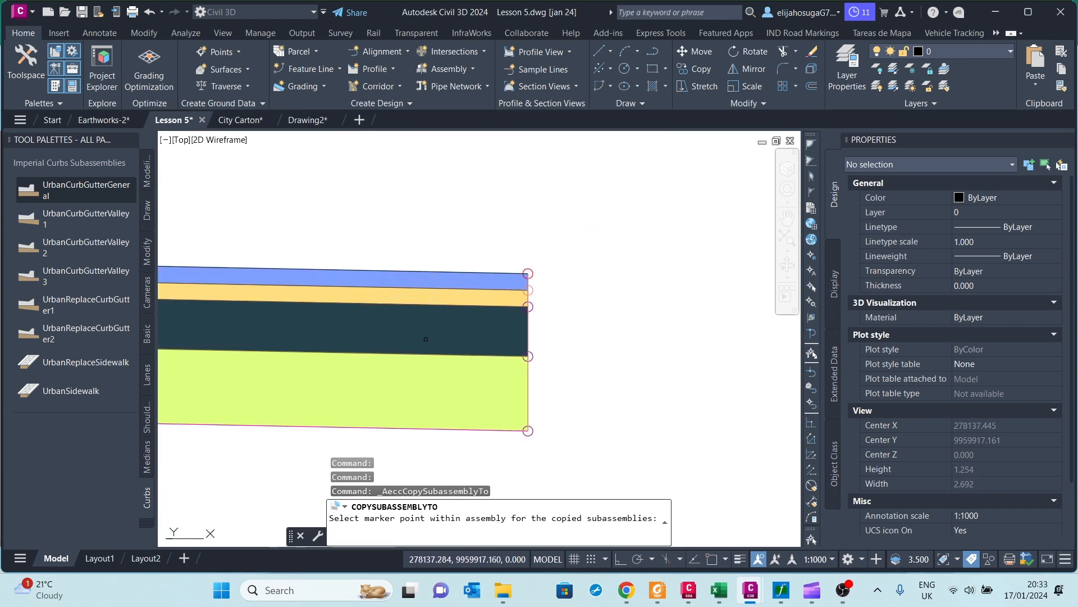
left_click(528, 275)
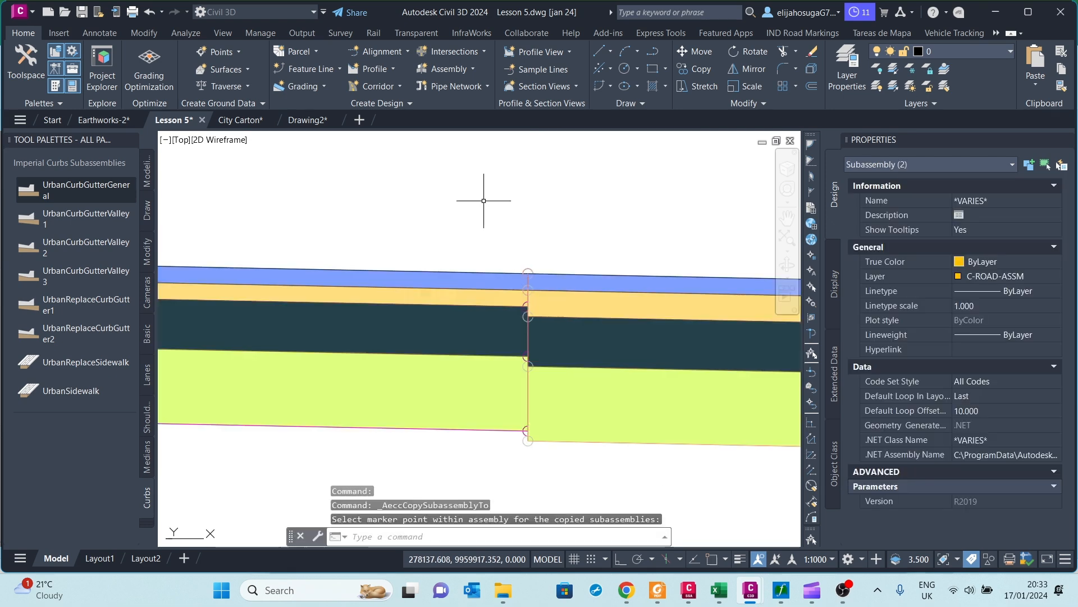
scroll(488, 208, "down", 5)
scroll(491, 225, "up", 8)
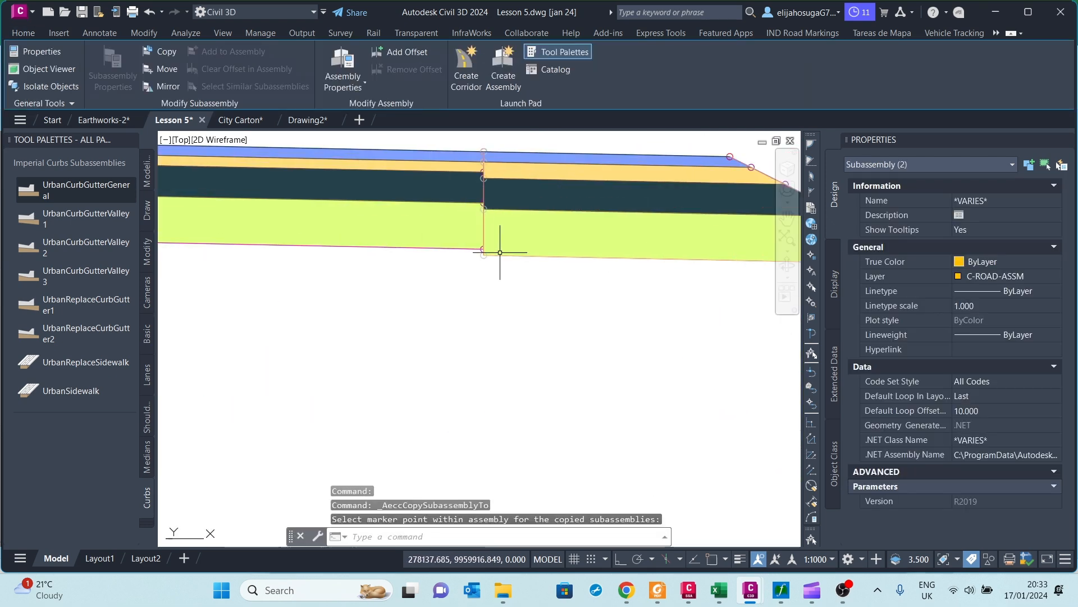
key("Escape")
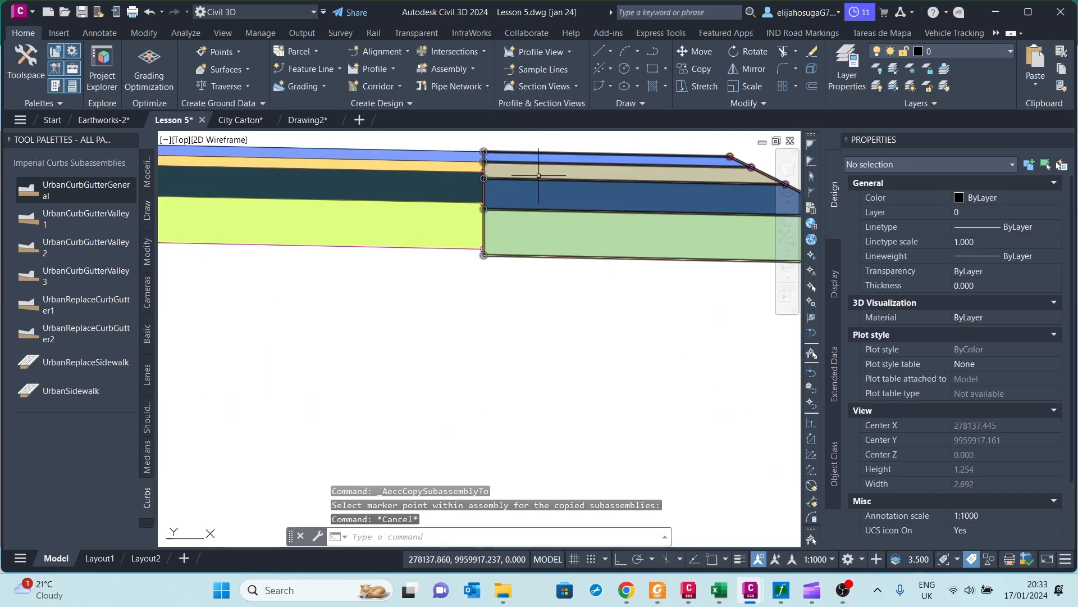
Set the copied shoulder's Pave2 depth to 0.05 m
left_click(535, 195)
scroll(993, 444, "down", 6)
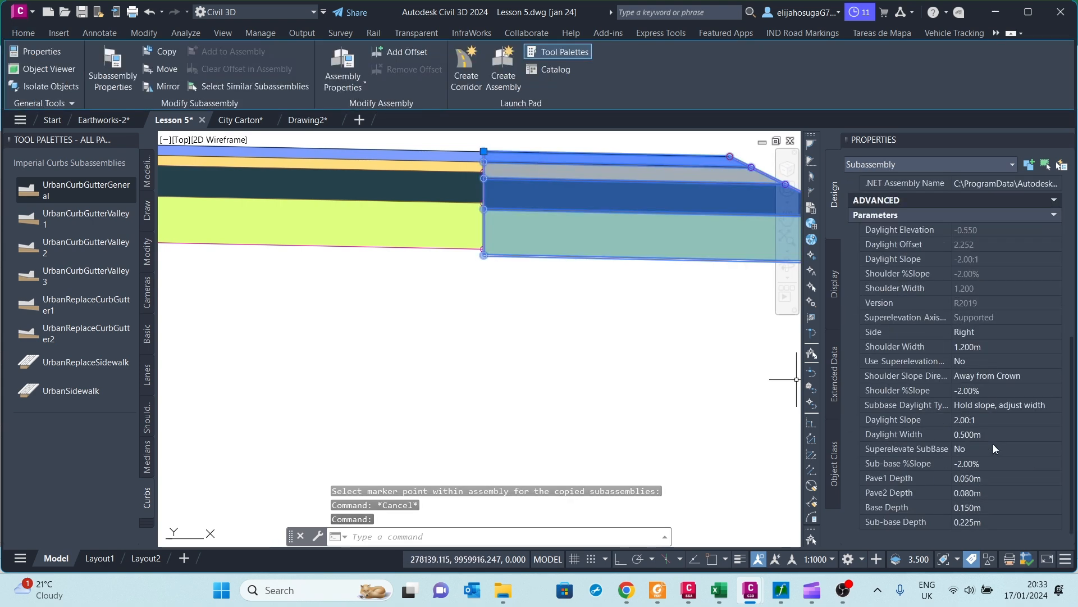
left_click(977, 492)
type("0")
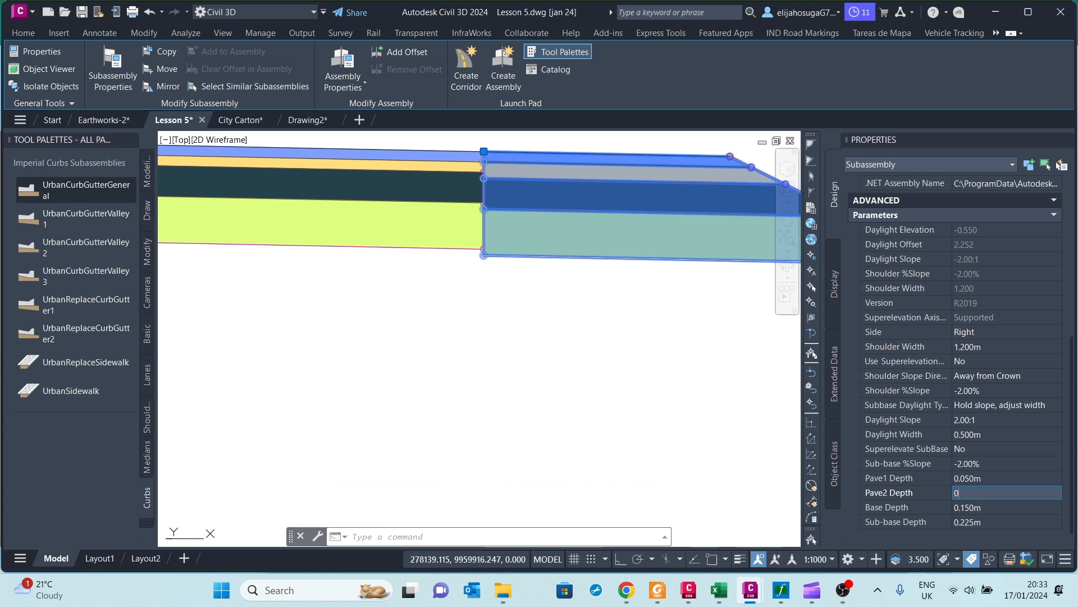
key("Tab")
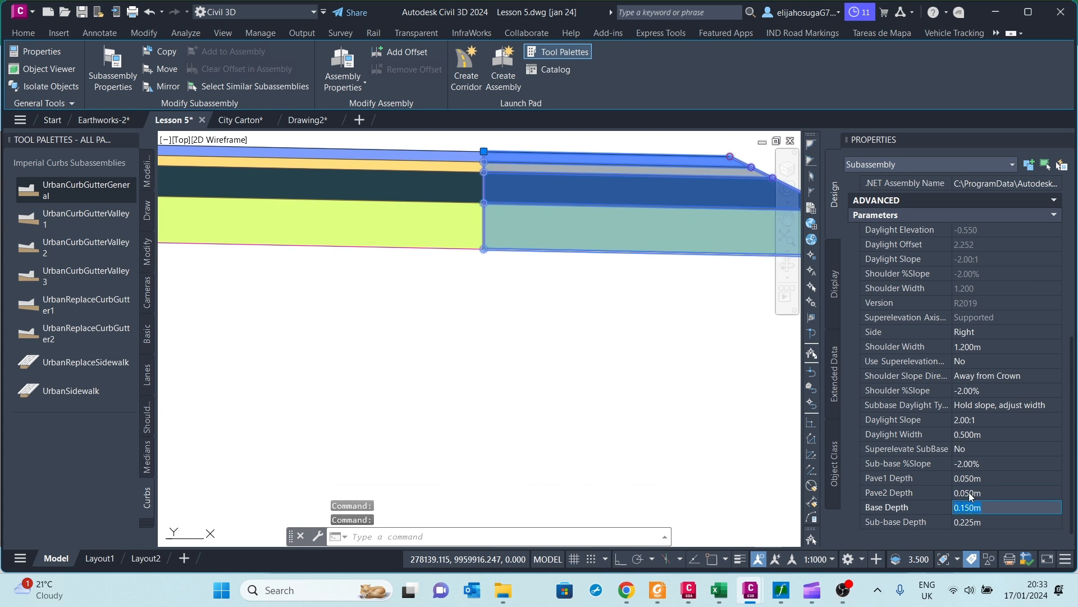
scroll(466, 298, "down", 8)
scroll(477, 329, "up", 4)
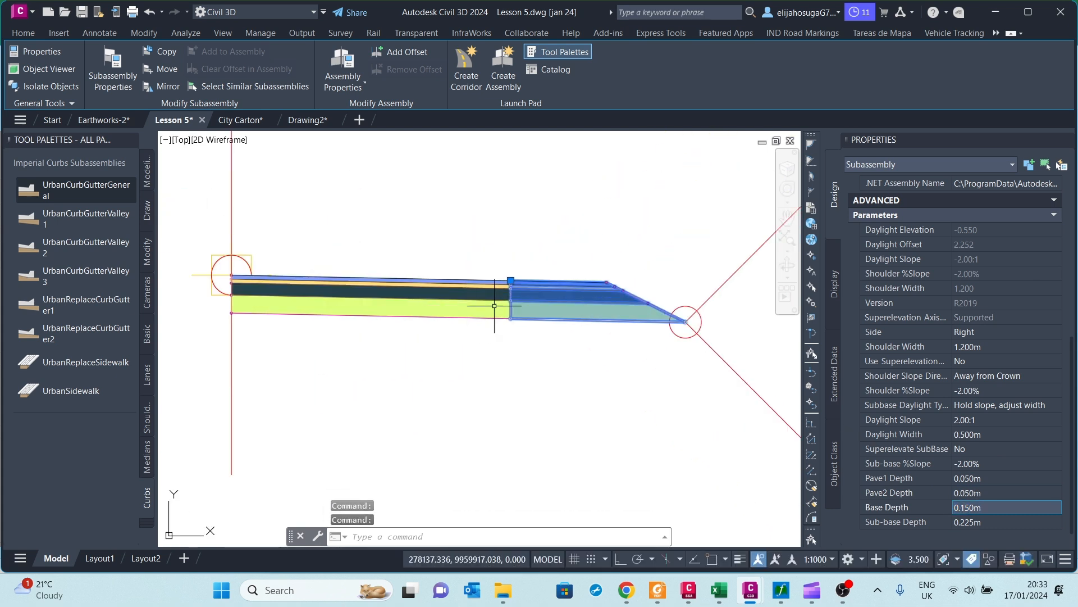
key("Escape")
Mirror the right lane, shoulder and cut/fill slope subassemblies to the other side of the assembly's baseline marker point
scroll(483, 320, "down", 8)
middle_click_drag(517, 316, 517, 317)
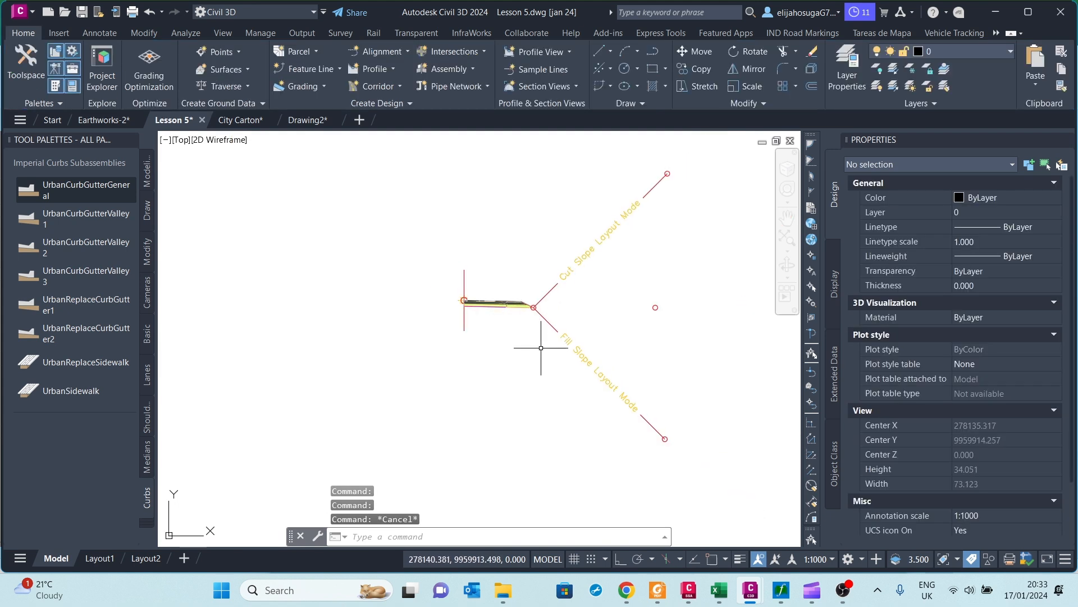
left_click(536, 320)
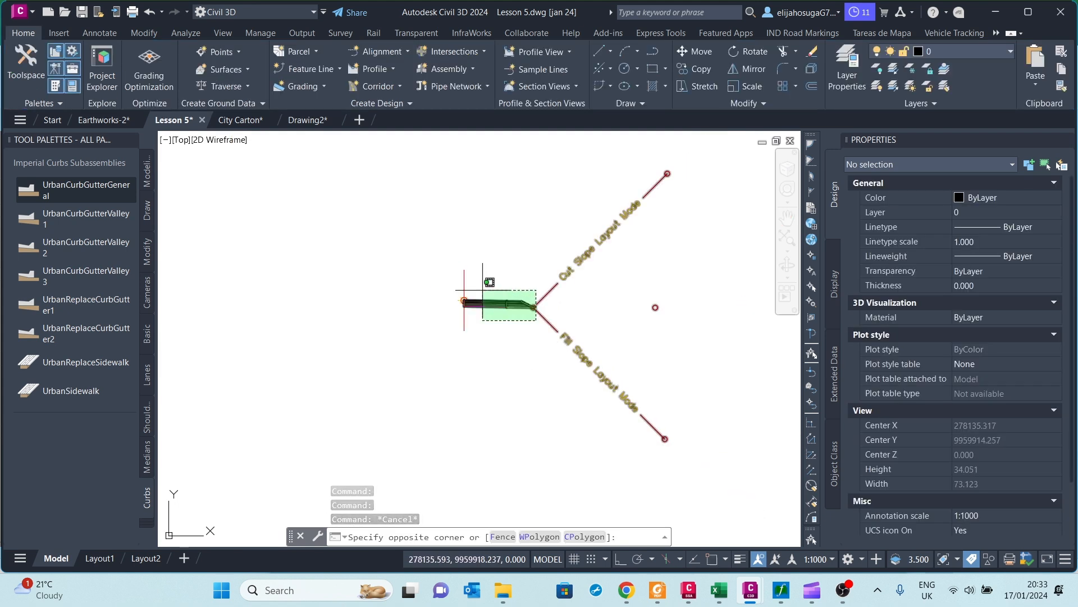
left_click(467, 295)
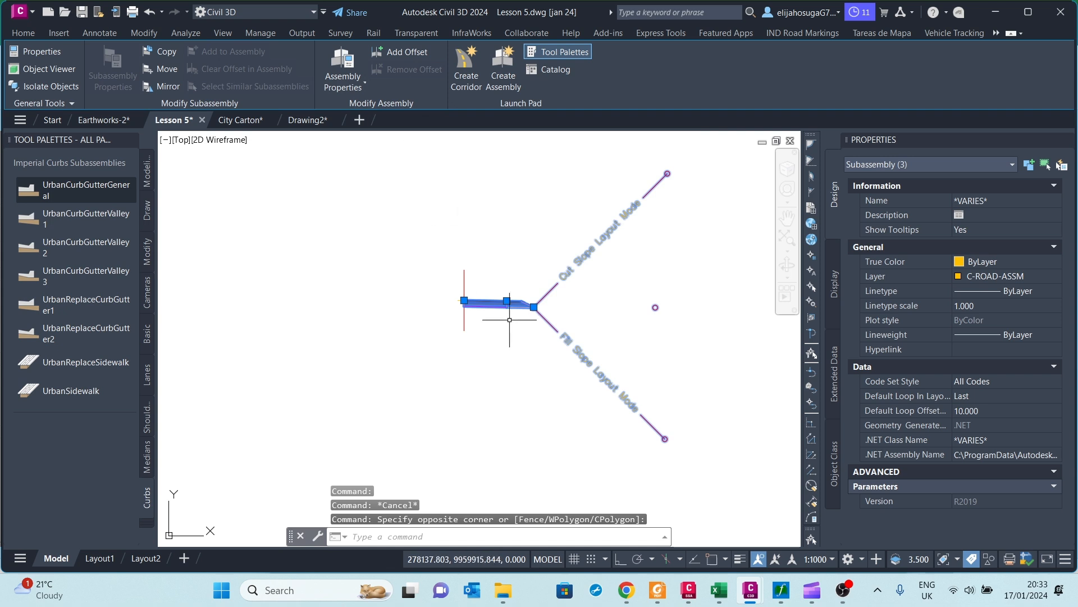
left_click(149, 85)
scroll(454, 297, "up", 4)
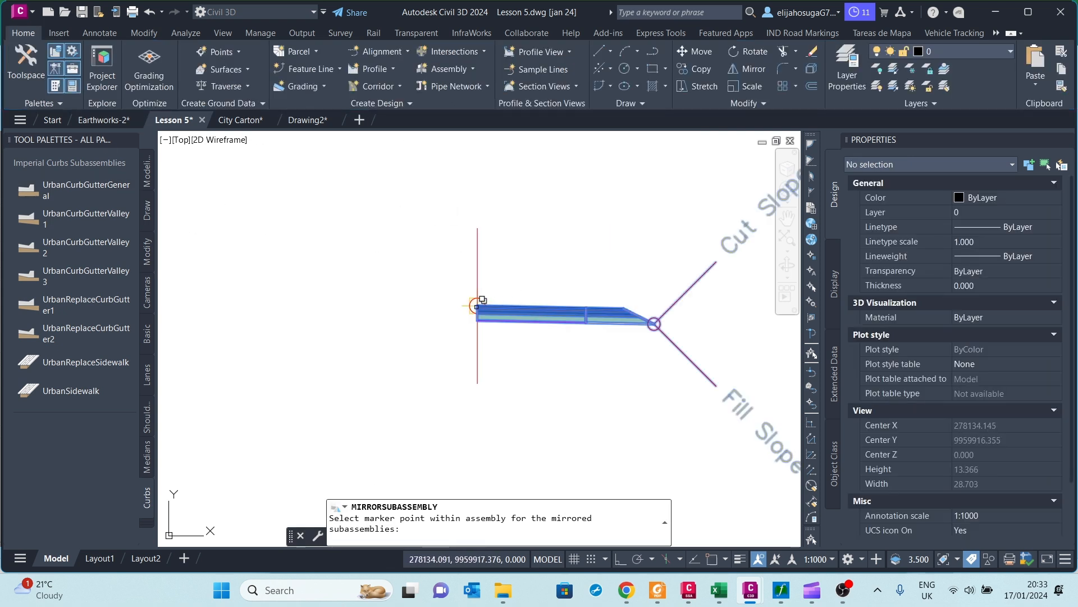
left_click(477, 305)
scroll(362, 320, "down", 4)
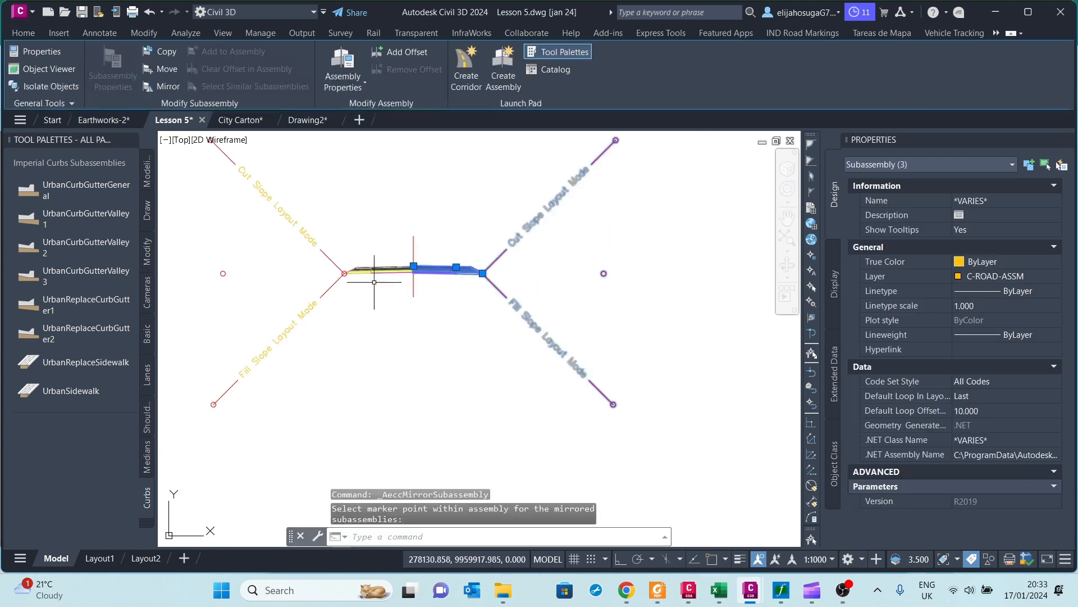
key("Escape")
scroll(429, 314, "up", 5)
scroll(431, 318, "down", 5)
scroll(438, 326, "down", 5)
scroll(466, 348, "up", 6)
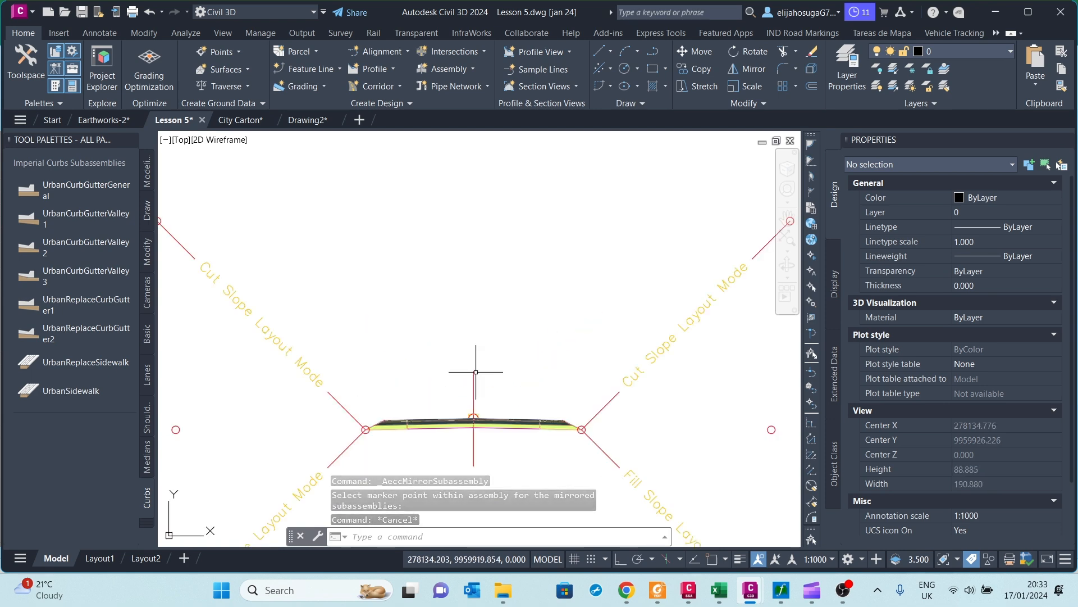
scroll(453, 321, "down", 10)
key("Escape")
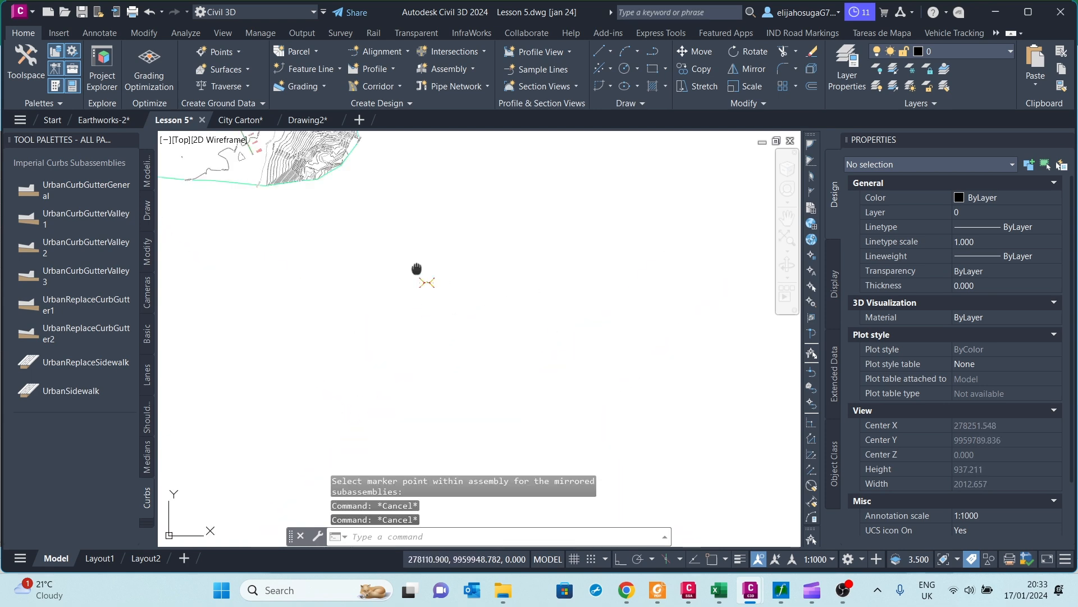
Examine the existing road alignment in plan, from its start along the first tangent and into the first curve
scroll(284, 238, "up", 3)
mouse_move(260, 245)
middle_mouse_down()
mouse_move(410, 284)
mouse_move(493, 247)
middle_mouse_up()
scroll(378, 229, "up", 5)
scroll(380, 236, "down", 5)
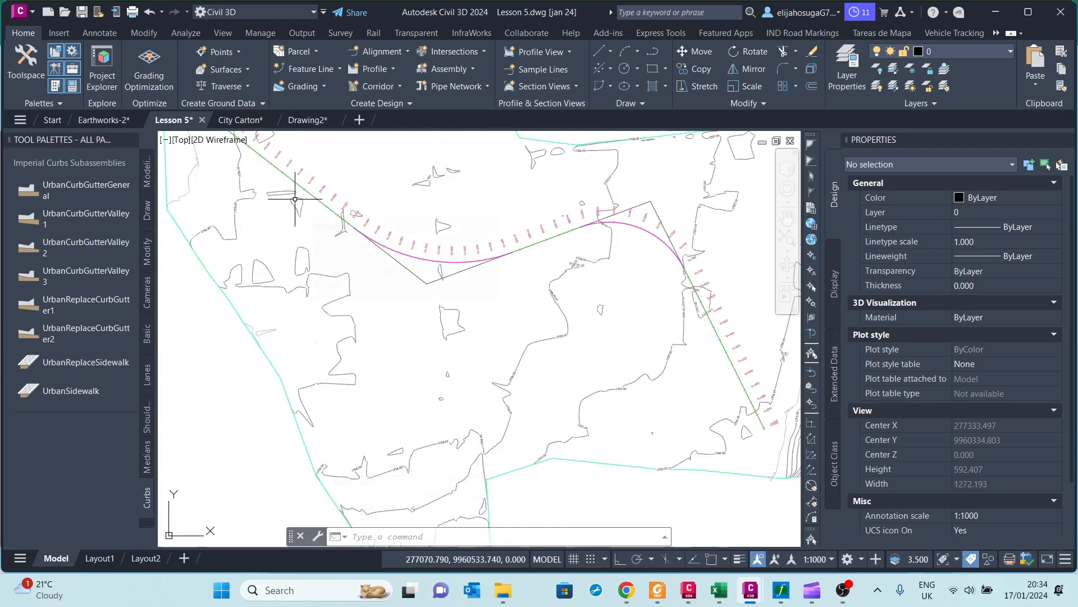
scroll(380, 281, "up", 8)
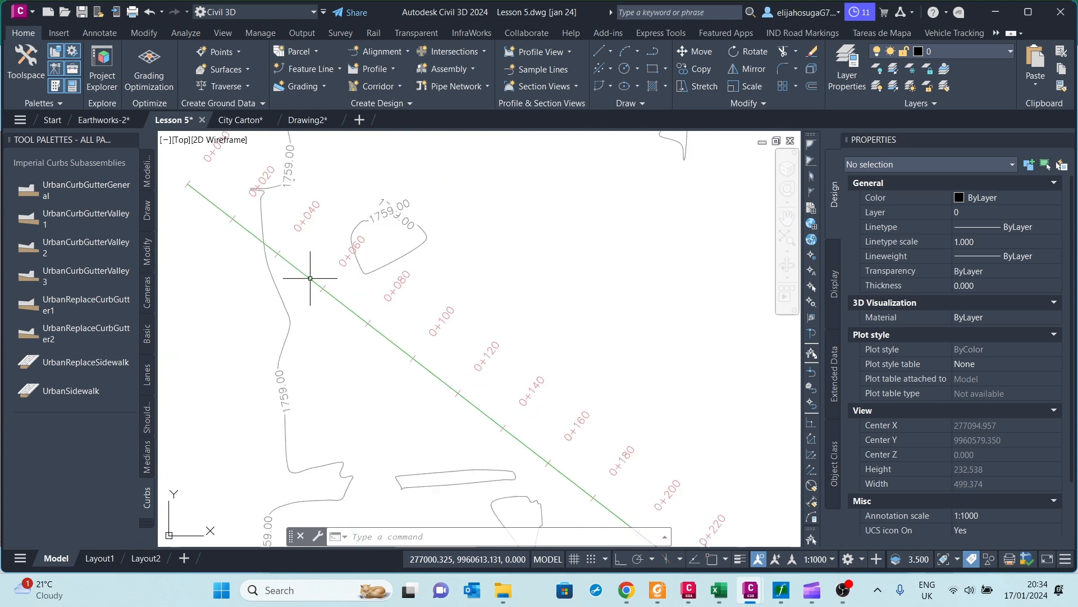
scroll(380, 281, "down", 8)
scroll(360, 309, "up", 6)
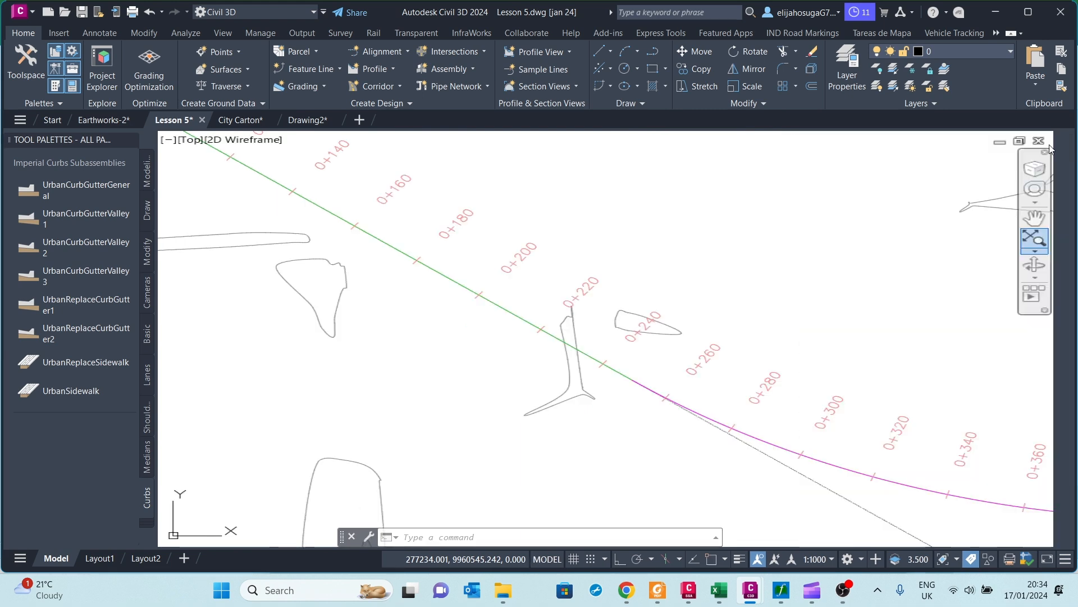
scroll(444, 259, "down", 7)
scroll(477, 286, "up", 5)
Create one offset alignment at 1 m on each side of the road alignment, with offset profiles from the design profile at -2% cross slope
left_click(446, 261)
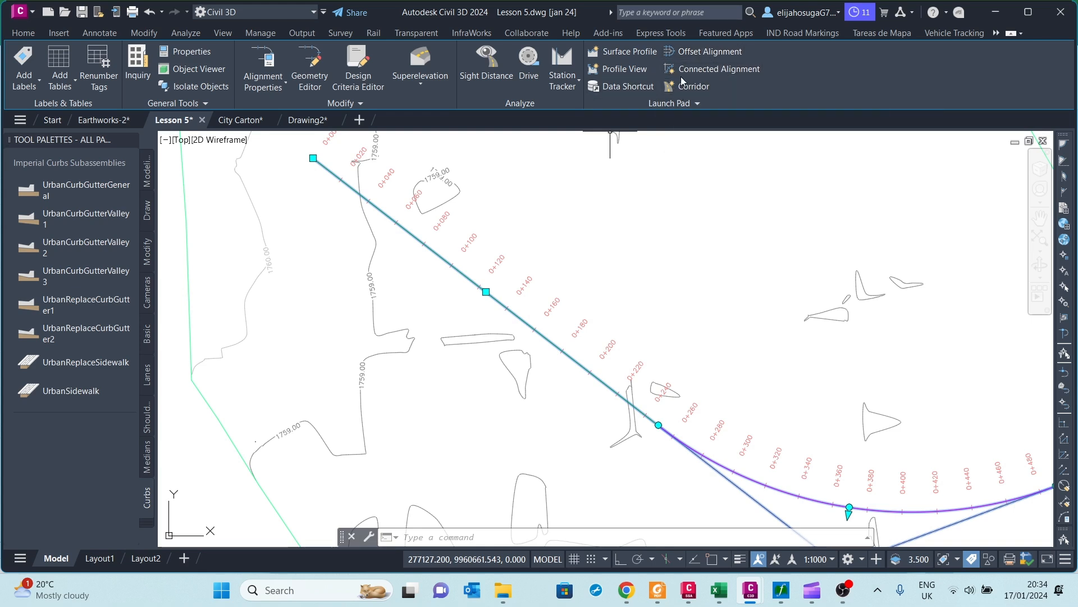
left_click(699, 52)
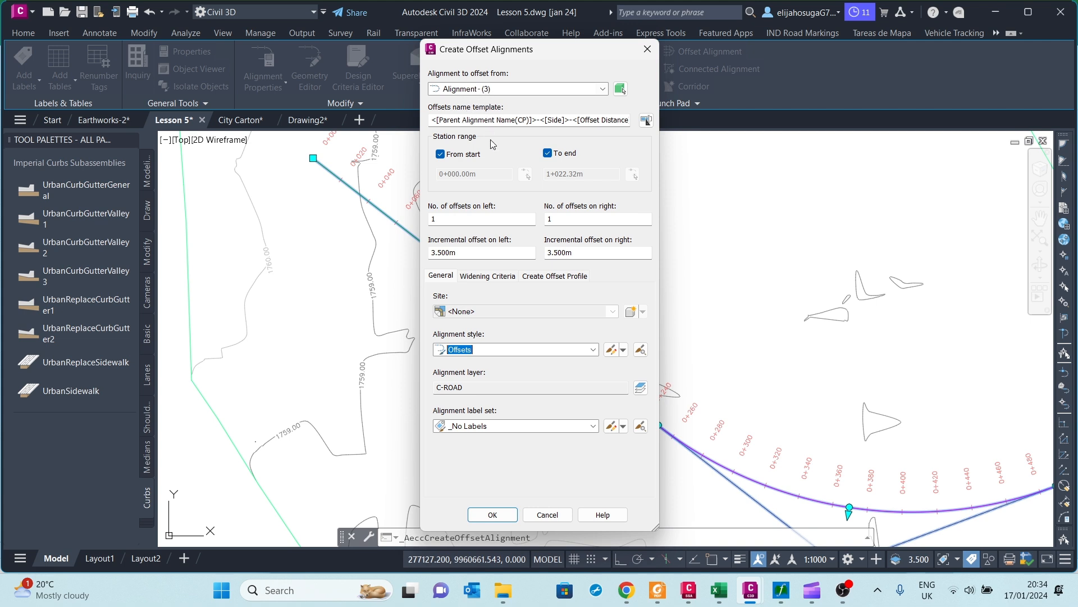
left_click_drag(469, 252, 419, 255)
type("1")
left_click(578, 253)
type("1")
left_click(555, 275)
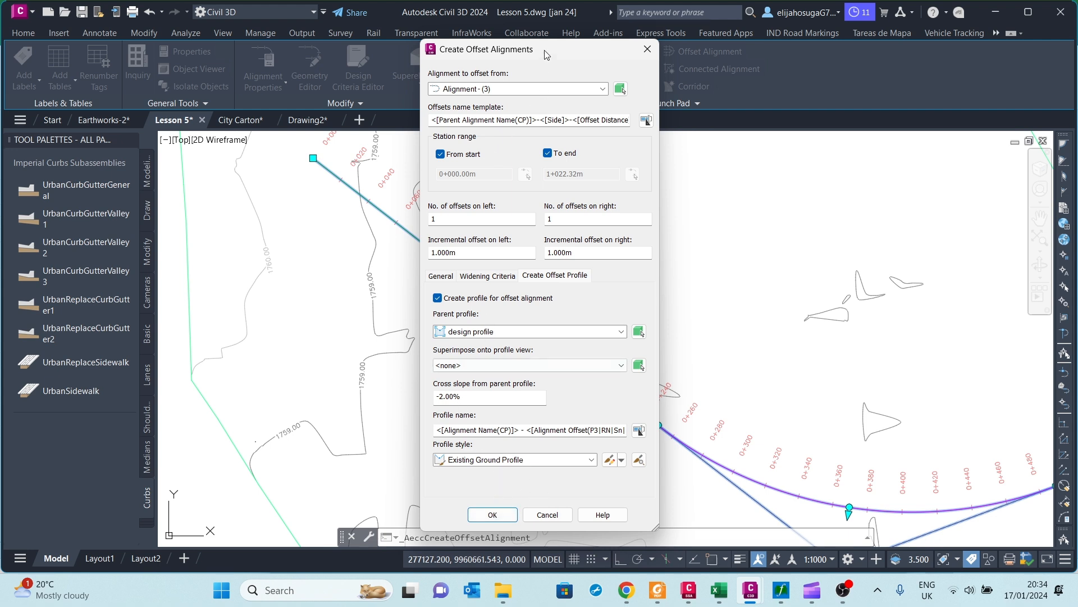
left_click(502, 515)
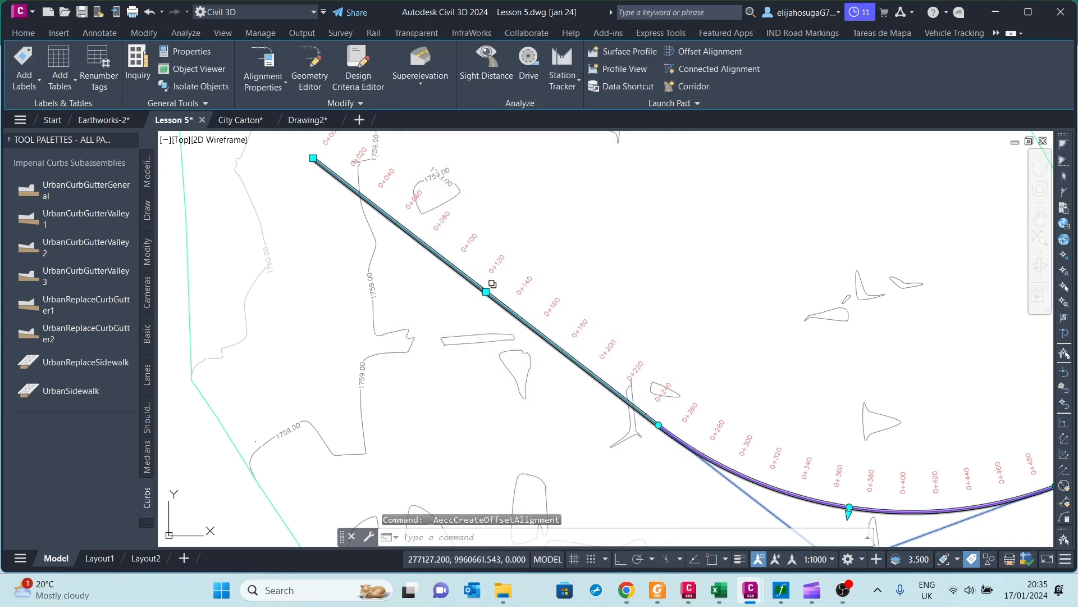
scroll(492, 284, "up", 5)
scroll(471, 265, "down", 3)
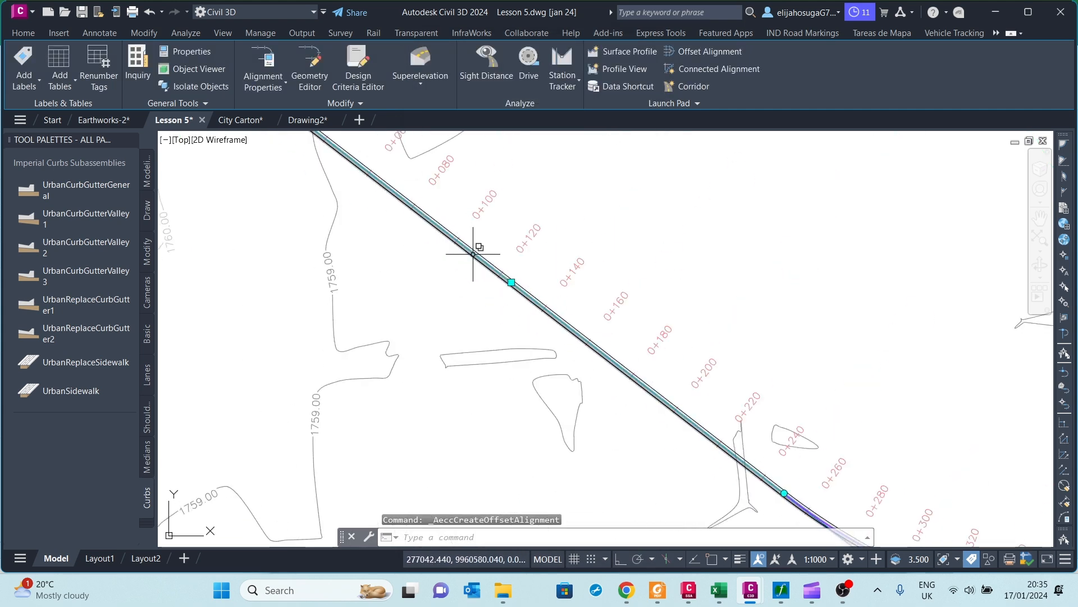
Examine the offset alignments in plan along the road, around the first curve and back at the start of the first tangent
key("Escape")
scroll(483, 276, "up", 2)
scroll(443, 241, "down", 8)
scroll(407, 252, "up", 6)
scroll(409, 238, "down", 2)
scroll(410, 238, "down", 5)
scroll(645, 318, "up", 8)
scroll(618, 404, "up", 2)
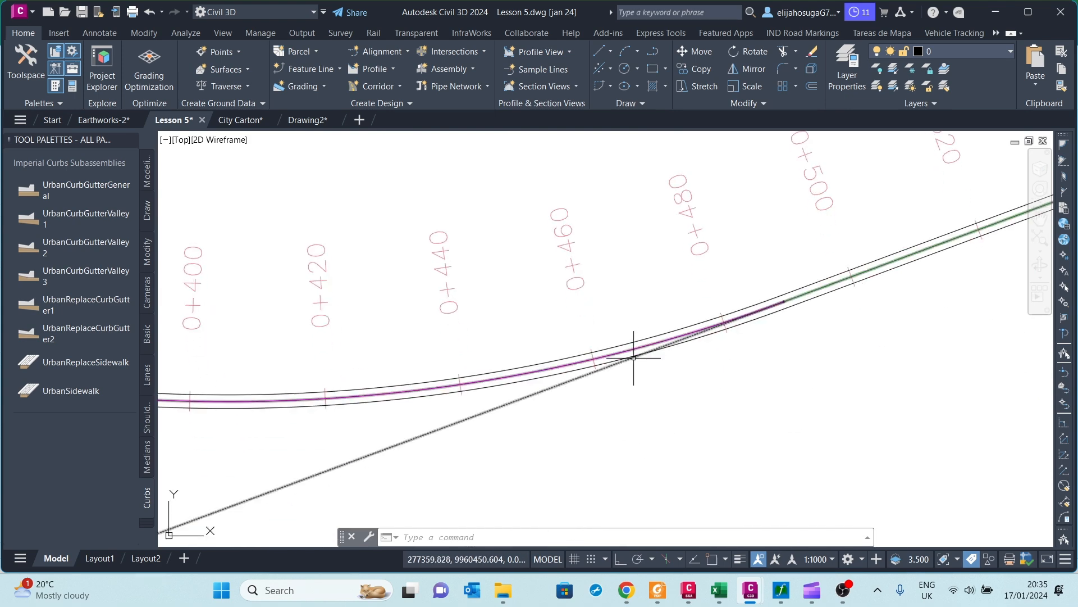
scroll(626, 349, "up", 2)
scroll(596, 359, "down", 8)
scroll(370, 233, "down", 5)
scroll(379, 256, "up", 6)
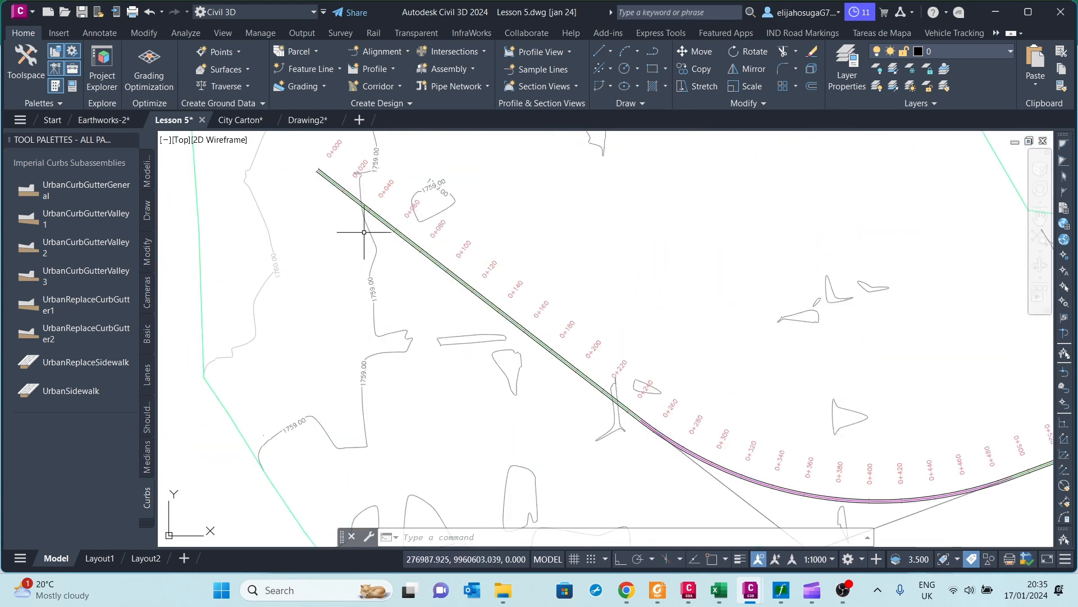
scroll(380, 256, "up", 4)
middle_click_drag(561, 164, 542, 219)
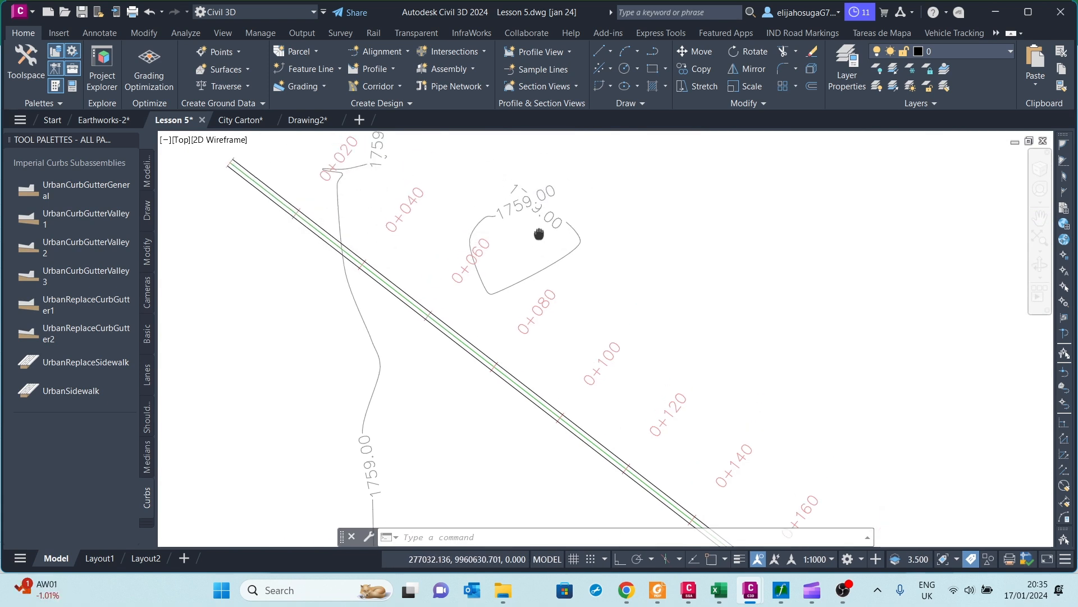
scroll(432, 248, "down", 4)
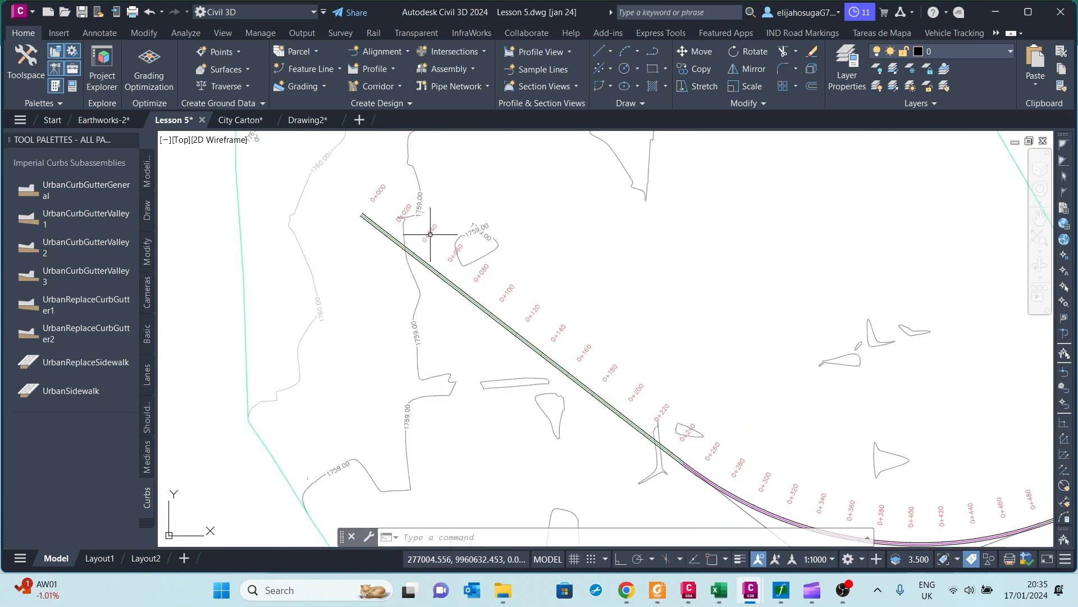
Start a new corridor using Alignment - (3) and its design profile as the baseline
left_click(376, 86)
left_click(382, 115)
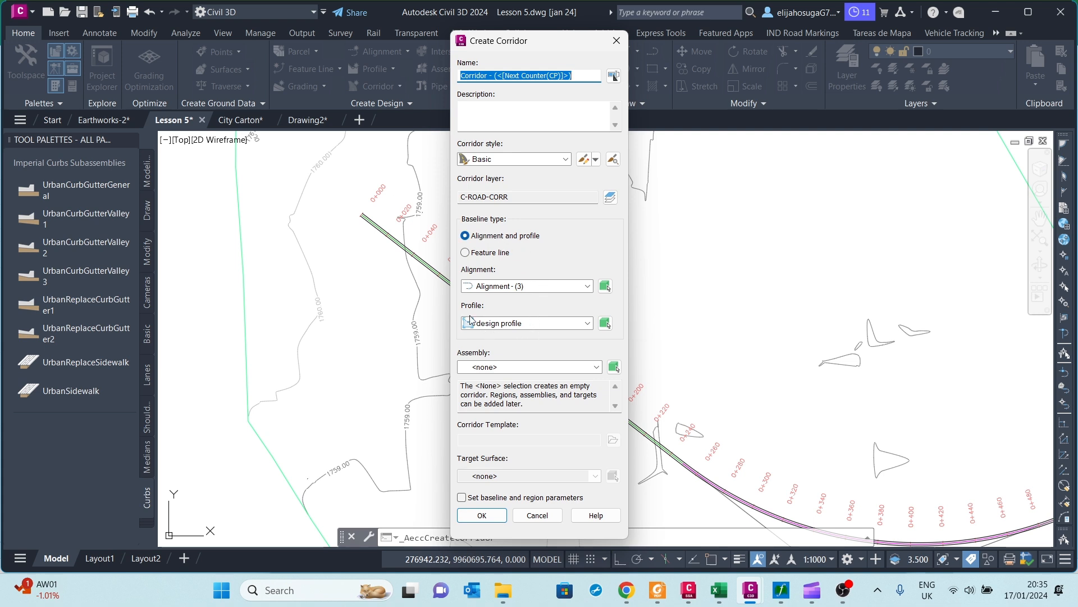
left_click(529, 288)
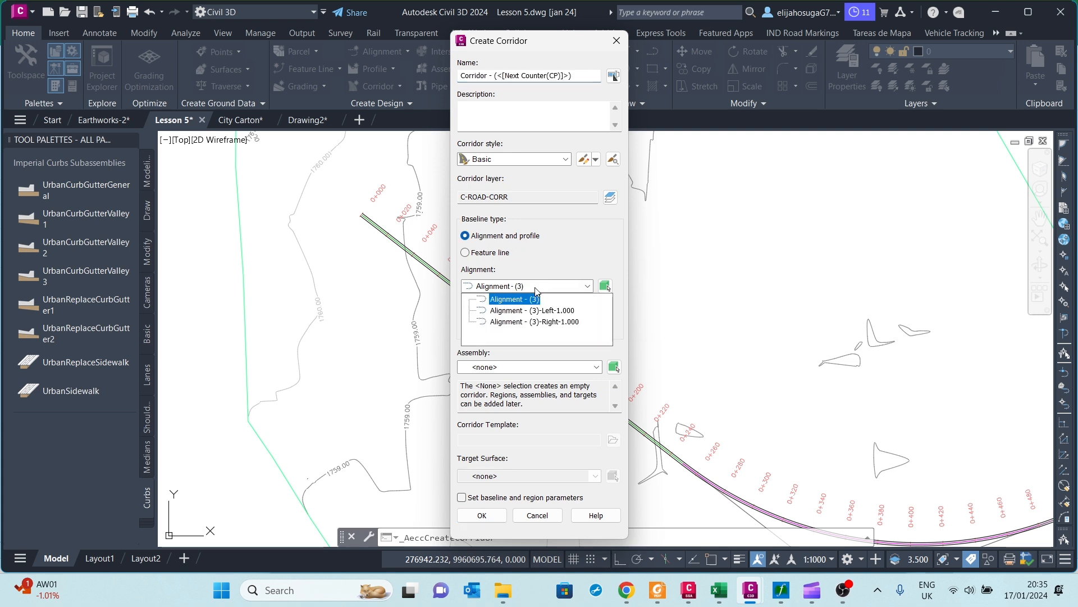
left_click(541, 298)
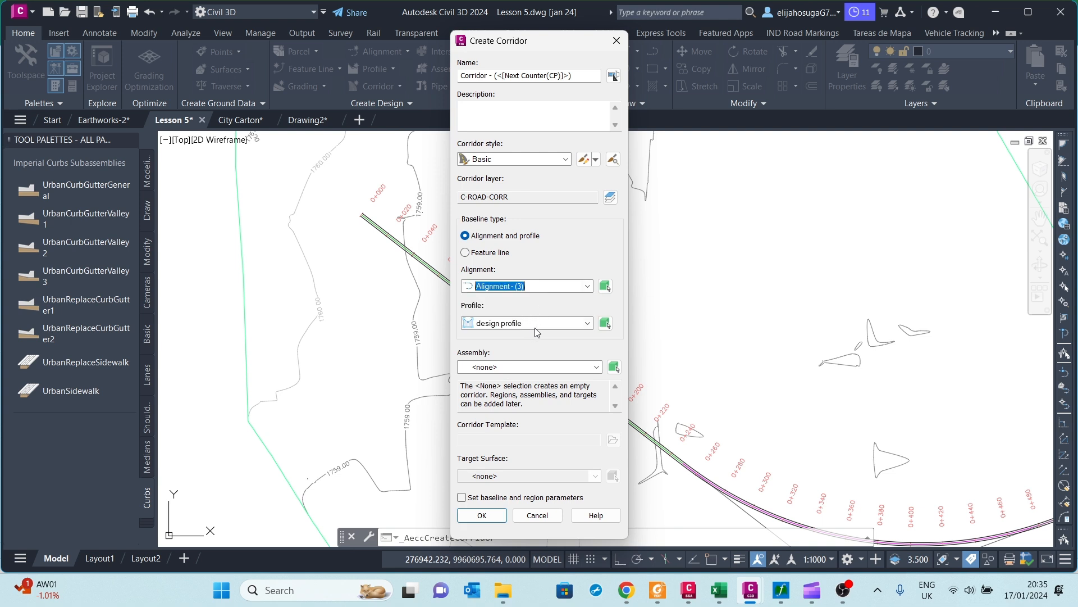
left_click(568, 327)
left_click(548, 330)
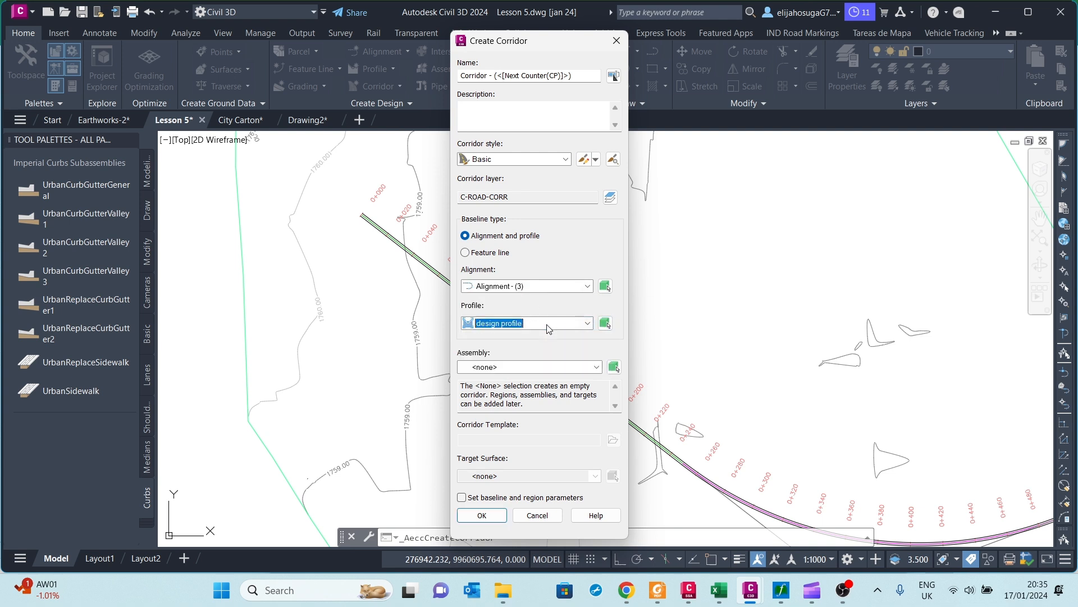
Assign Assembly with Median and target surface EG to the new corridor, accept the default region parameters and build it
left_click(504, 368)
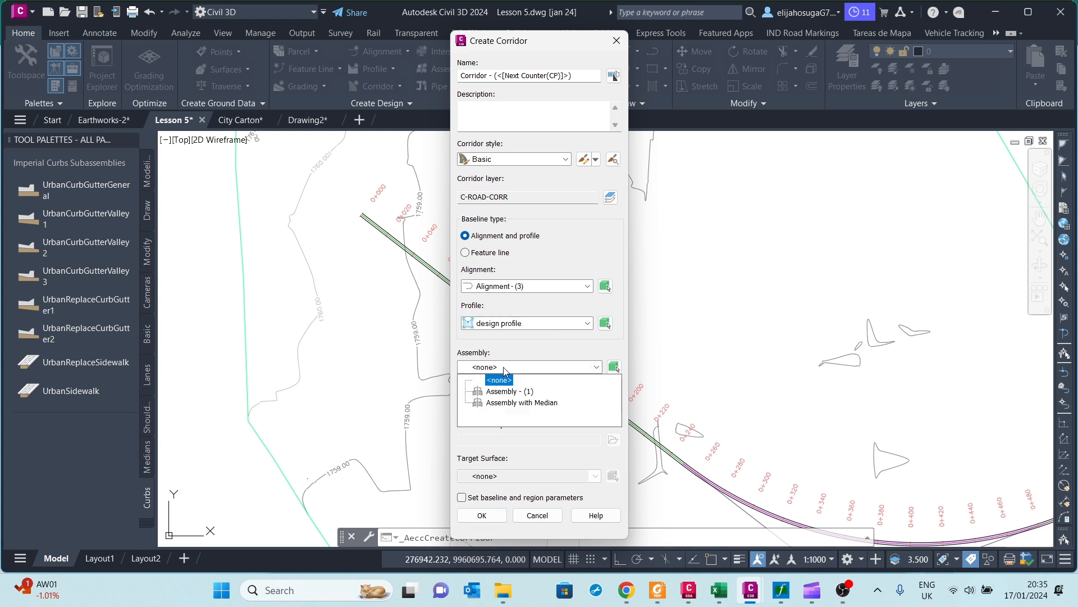
left_click(511, 402)
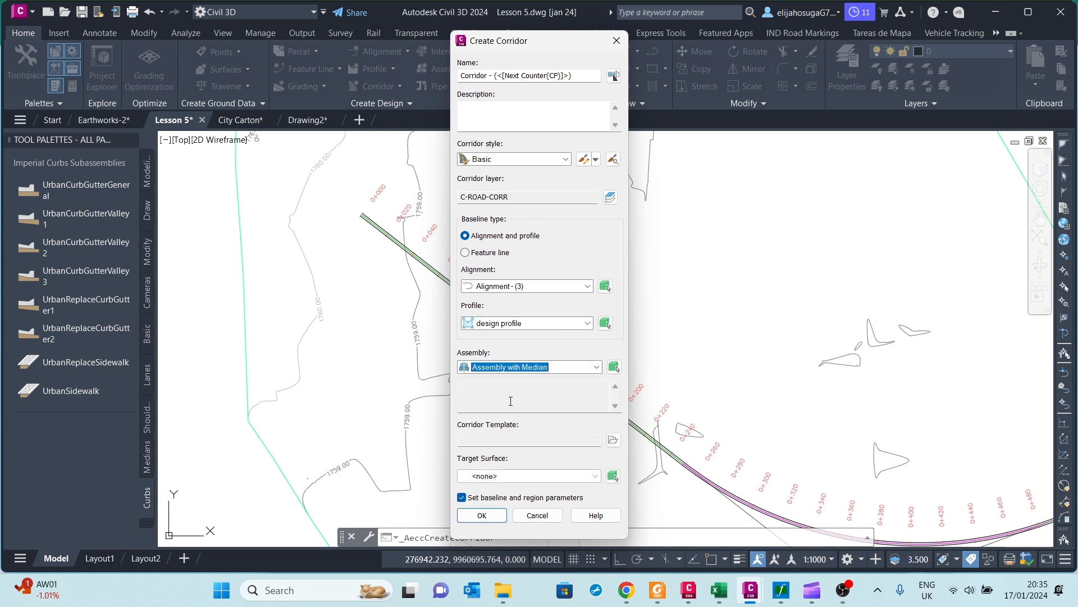
left_click(498, 478)
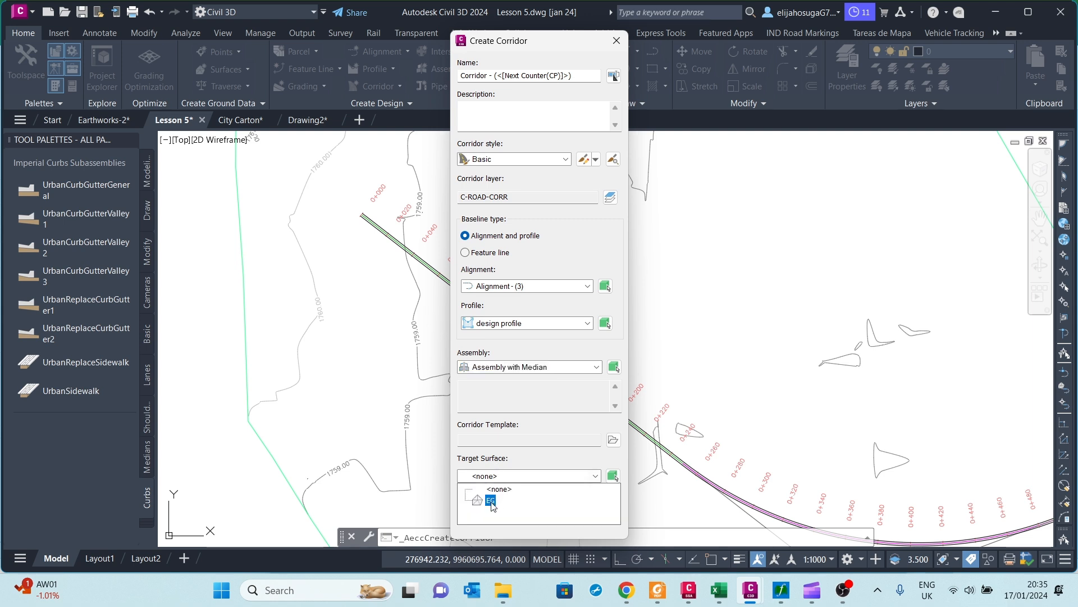
left_click(492, 504)
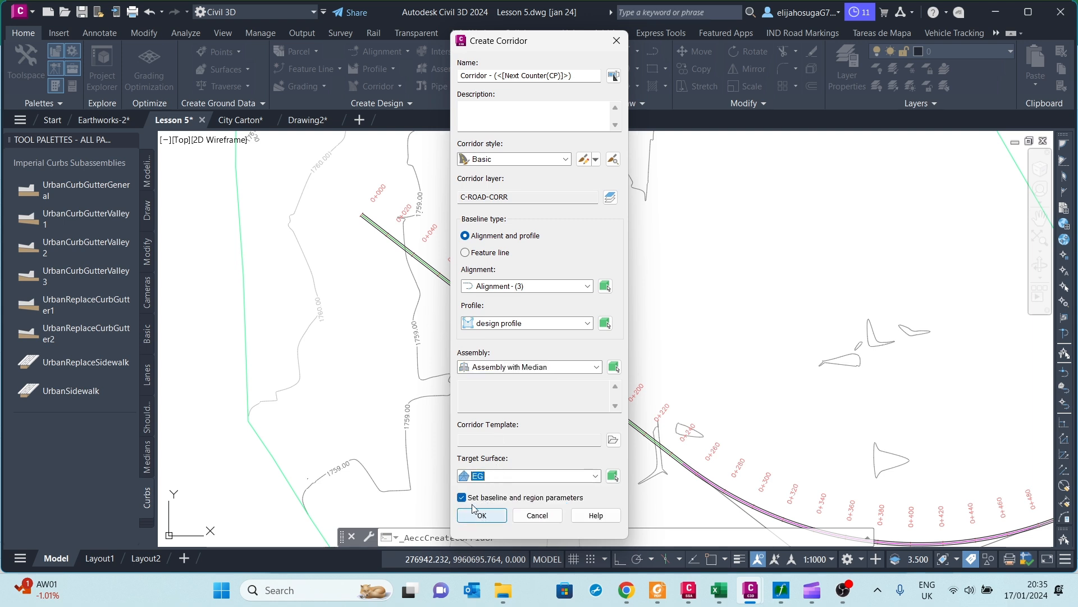
left_click(494, 515)
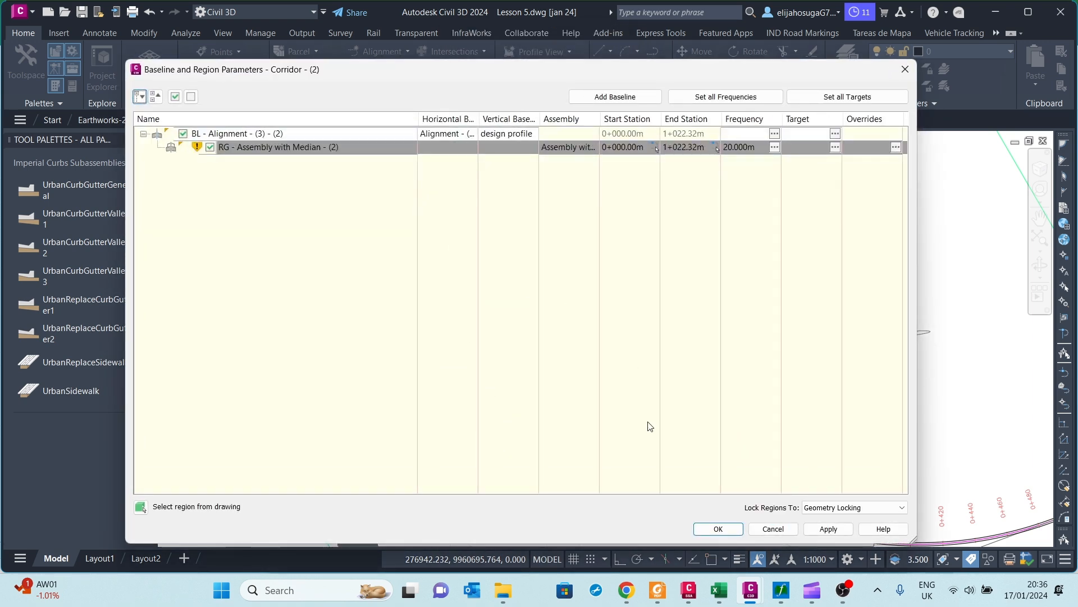
left_click(718, 529)
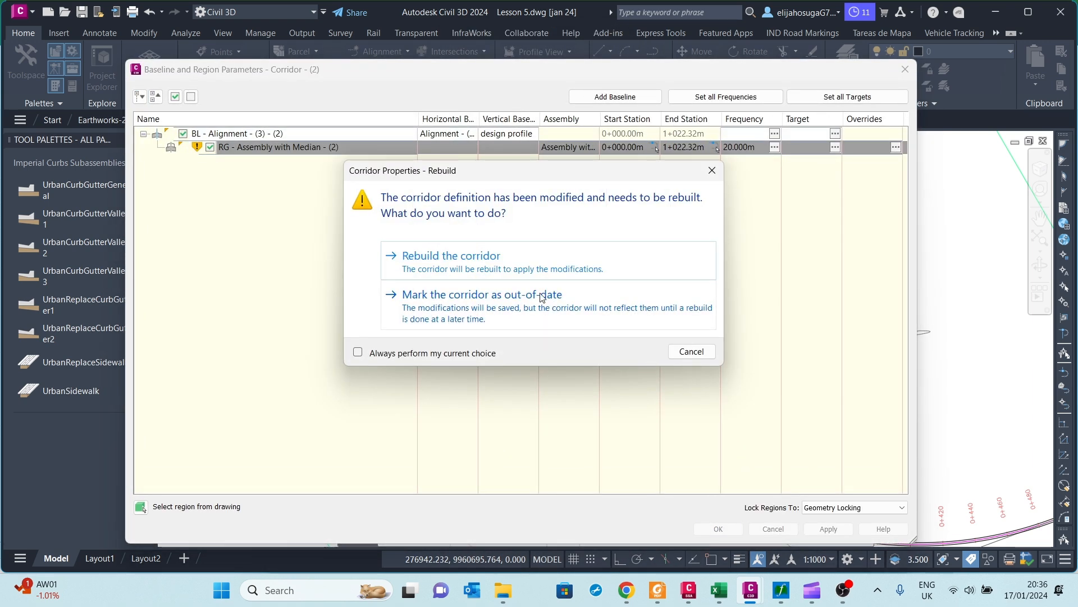
left_click(517, 271)
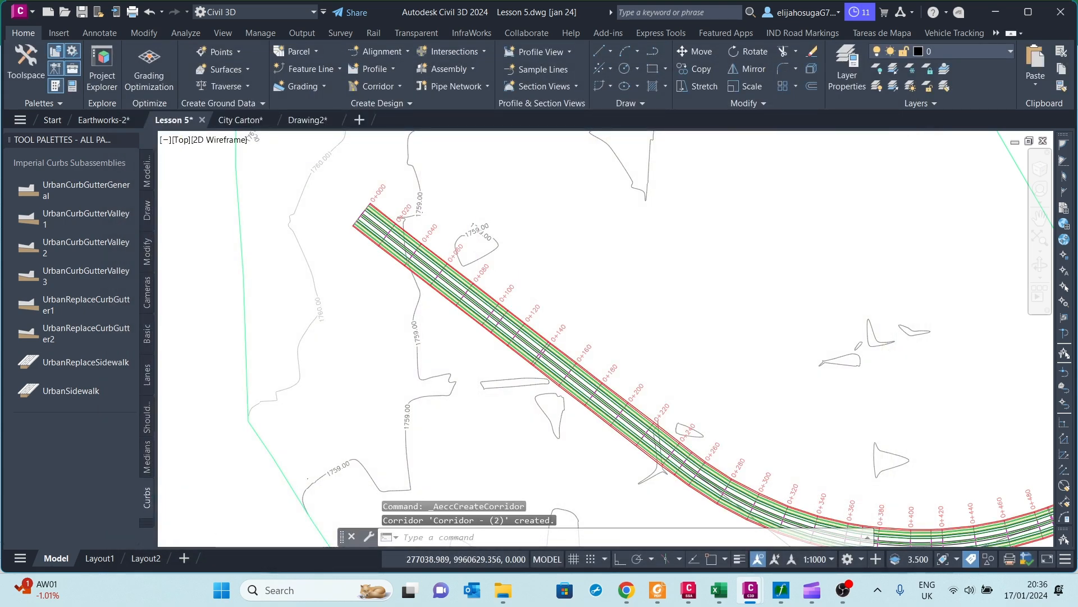
Examine the new corridor in plan, checking its median, lane and slope lines along the first tangent
scroll(800, 305, "down", 6)
scroll(562, 281, "up", 5)
mouse_move(264, 337)
middle_mouse_down()
mouse_move(480, 359)
mouse_move(481, 351)
middle_mouse_up()
scroll(481, 351, "down", 5)
scroll(315, 275, "up", 7)
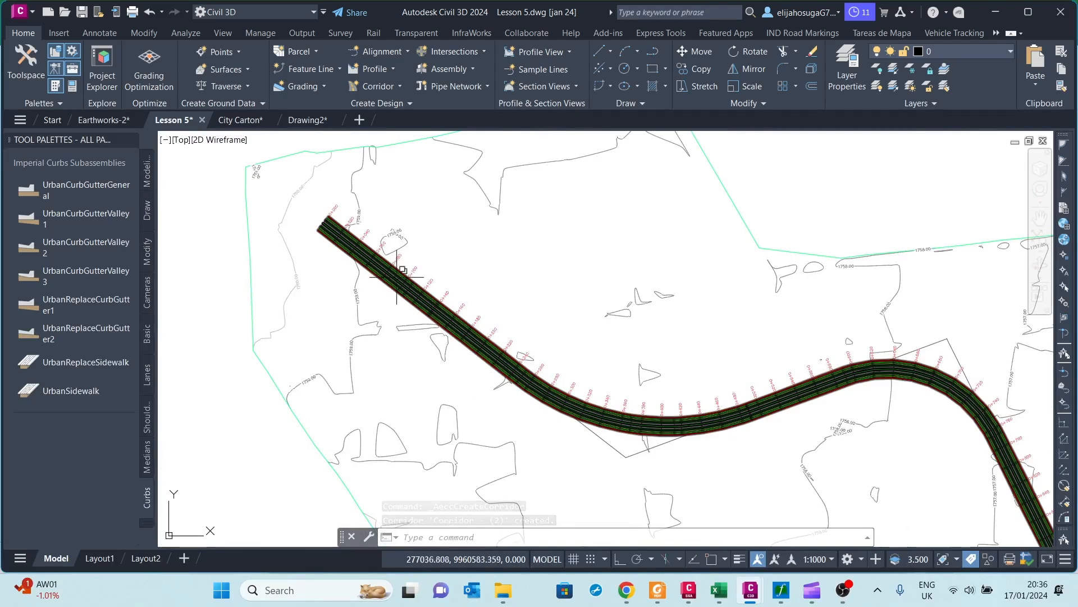
scroll(316, 275, "up", 3)
scroll(435, 262, "down", 2)
scroll(445, 272, "up", 2)
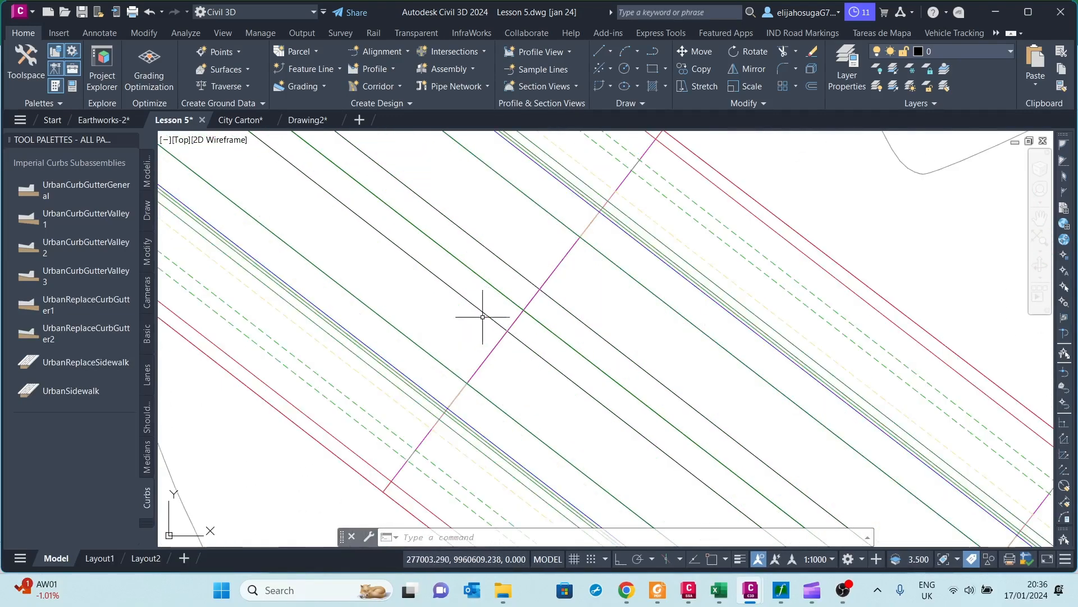
scroll(505, 289, "down", 3)
scroll(516, 302, "up", 2)
scroll(514, 306, "up", 2)
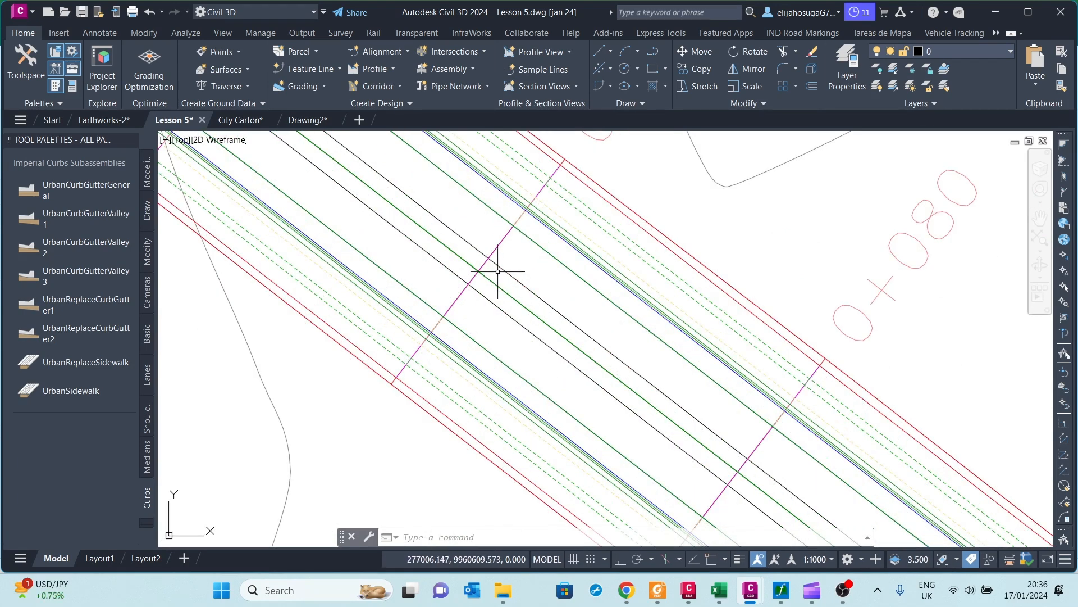
scroll(493, 281, "down", 3)
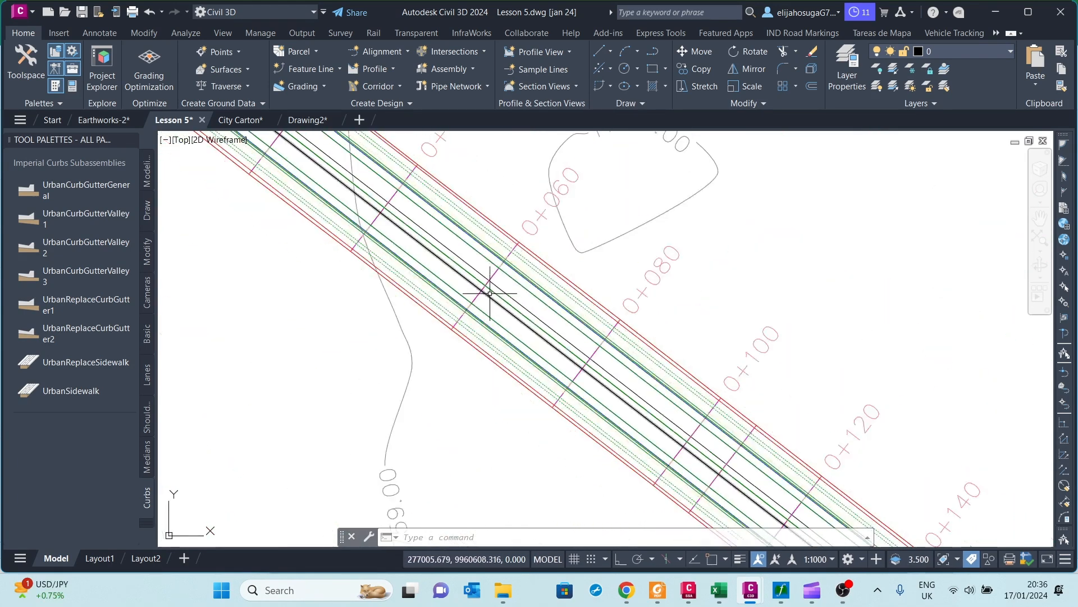
scroll(450, 314, "up", 3)
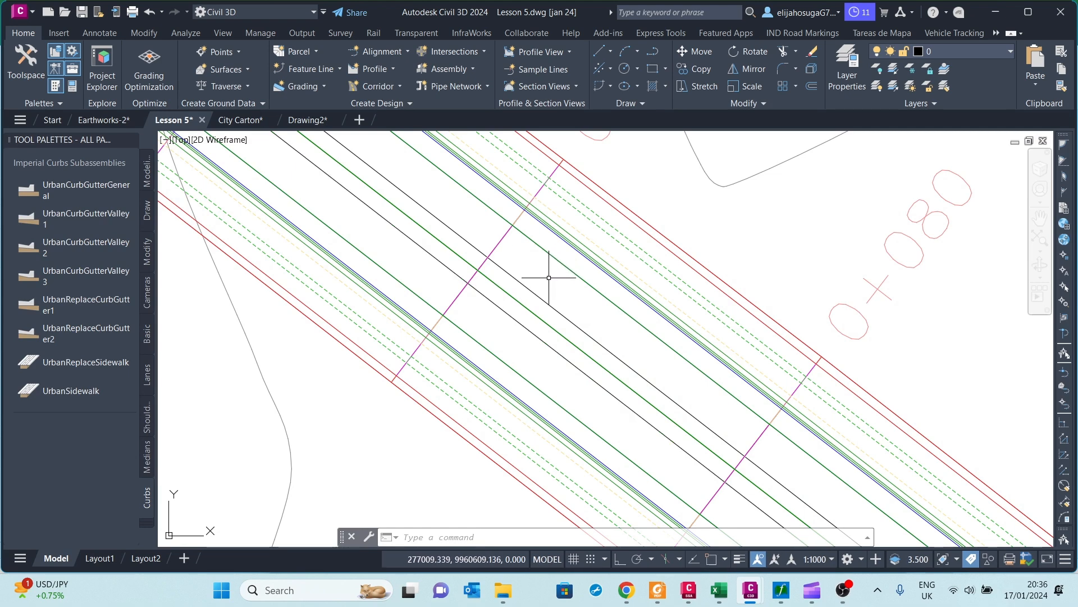
scroll(510, 272, "down", 10)
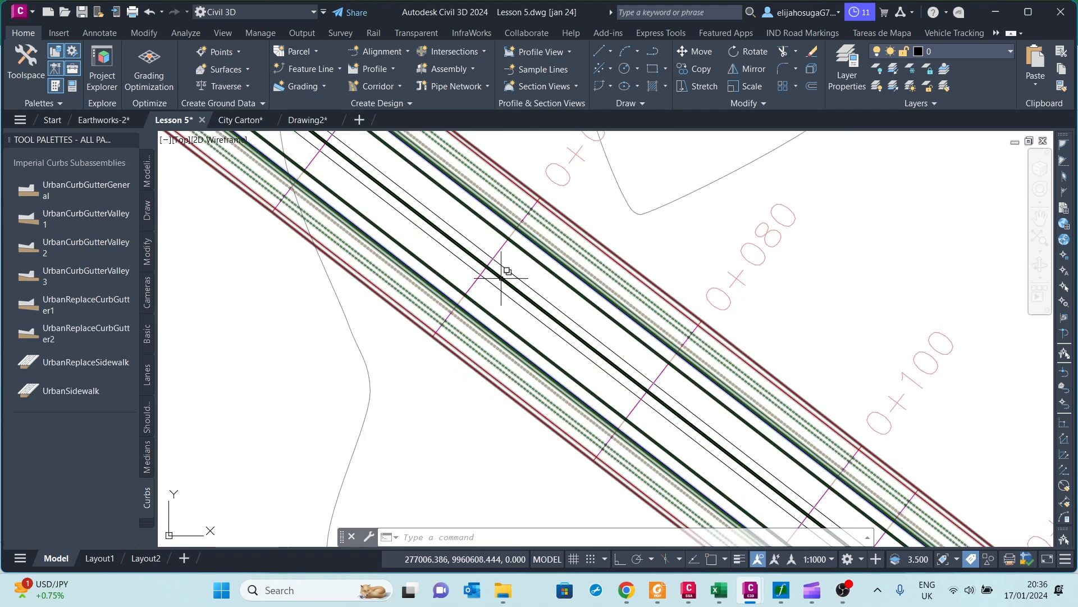
scroll(525, 275, "up", 10)
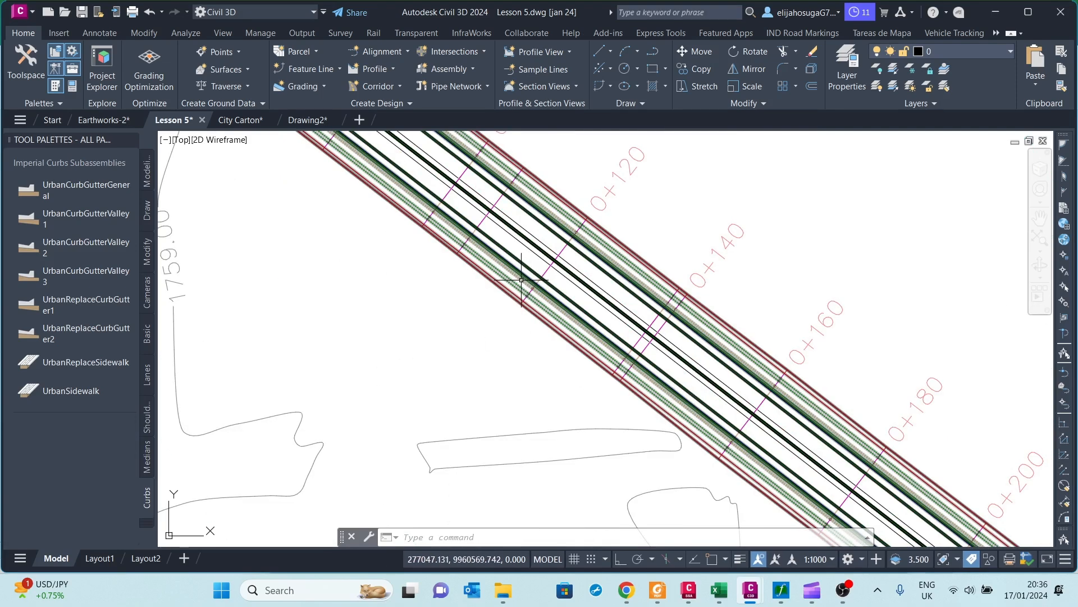
In the corridor region's target mapping, set the right lane's Median Edge Alignment target to Alignment - (3)-Right-1.000
left_click(526, 276)
right_click(527, 275)
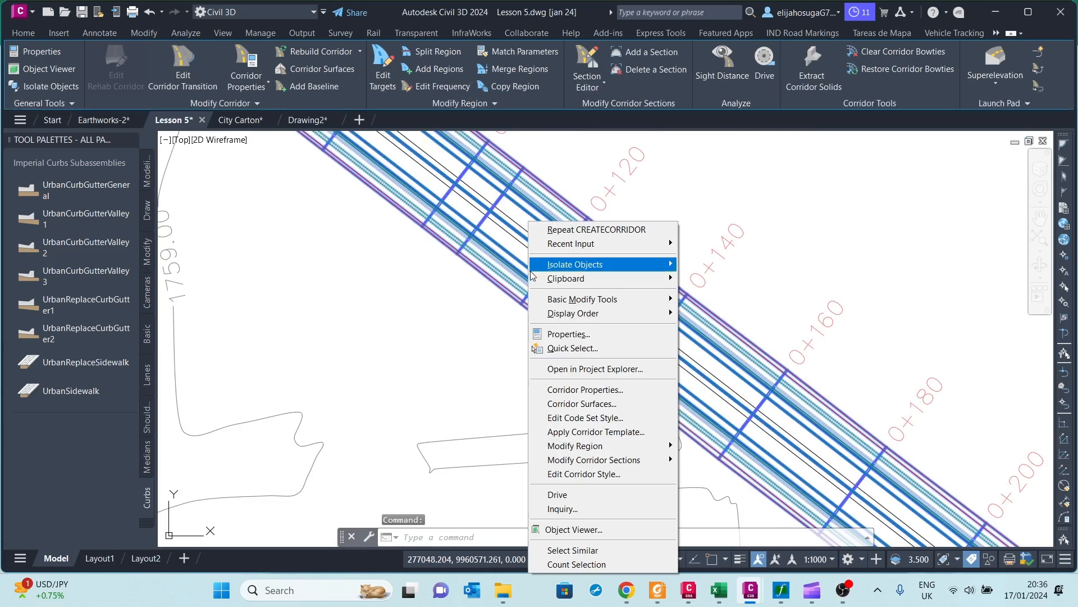
left_click(582, 391)
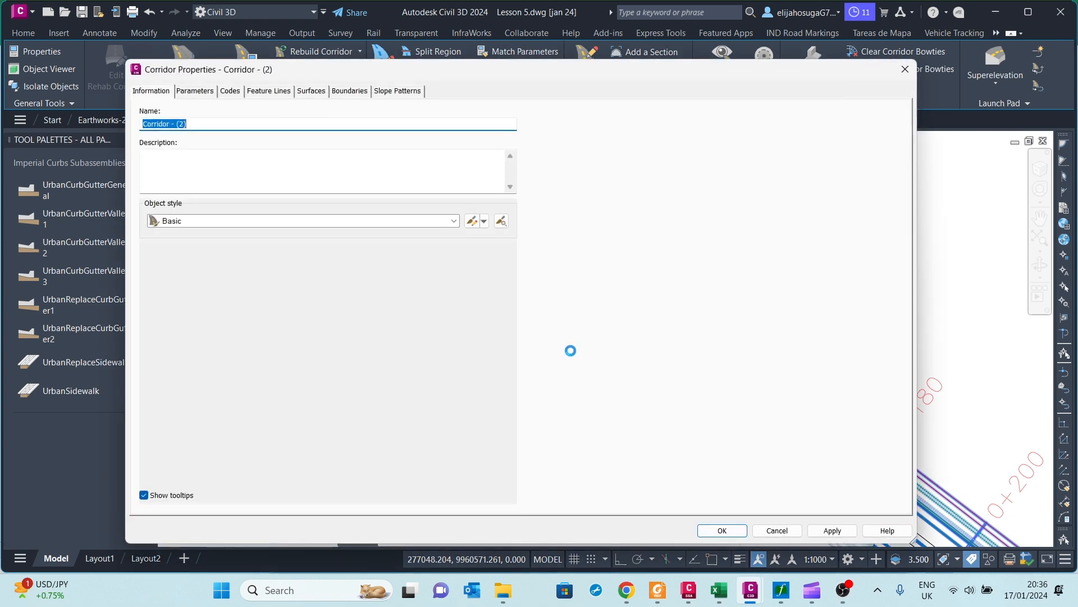
left_click(195, 91)
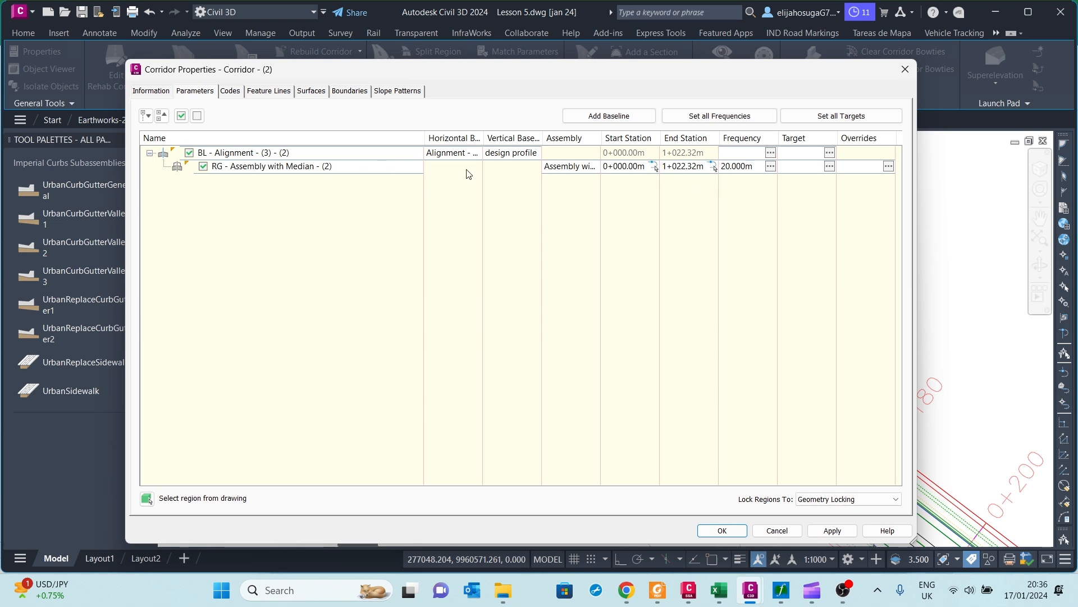
left_click(829, 166)
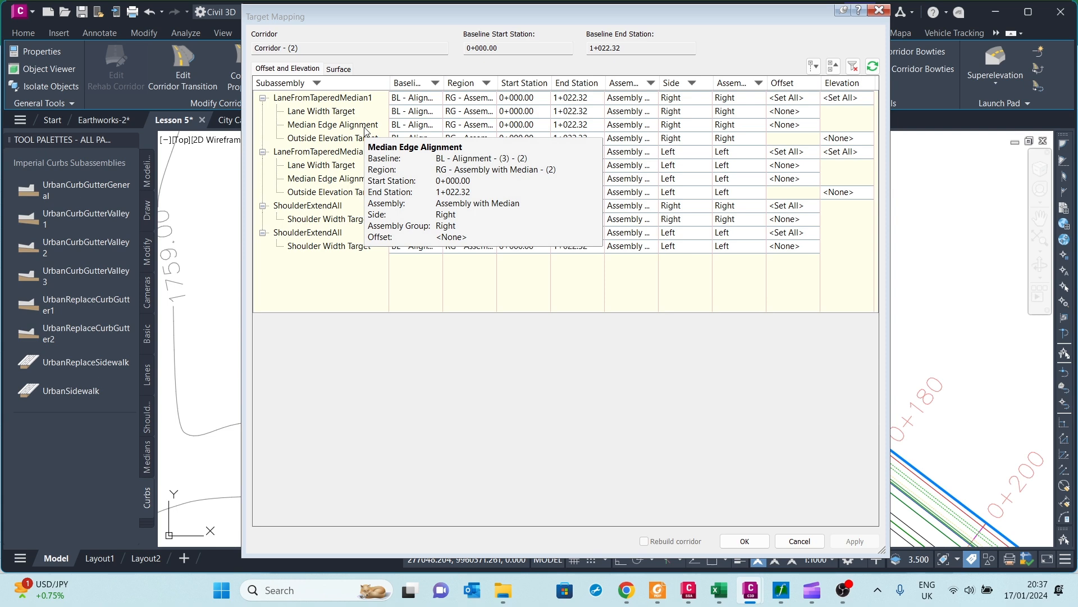
left_click(782, 126)
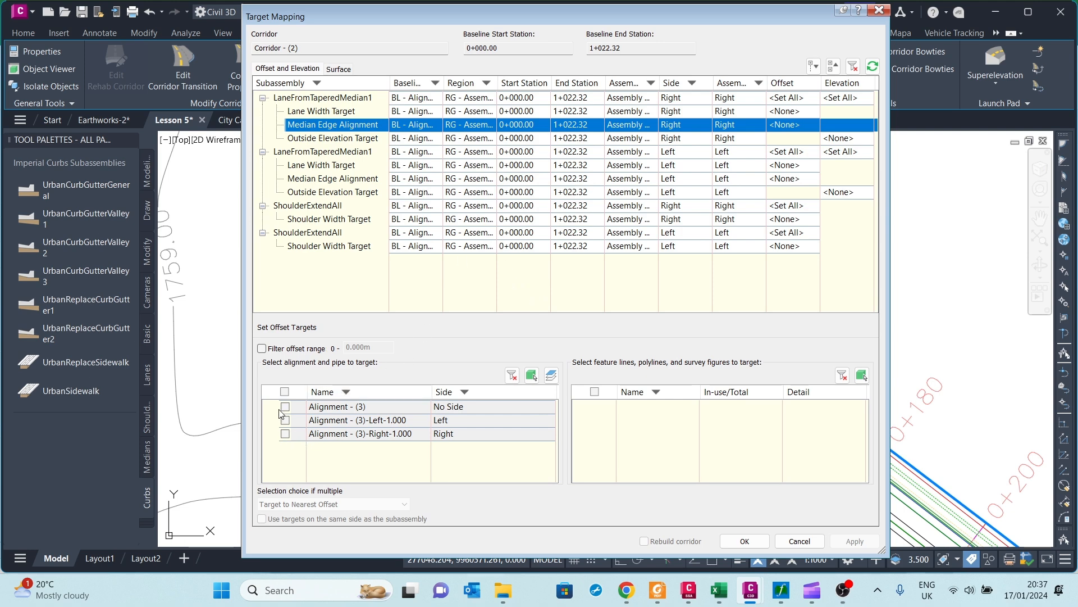
left_click(285, 434)
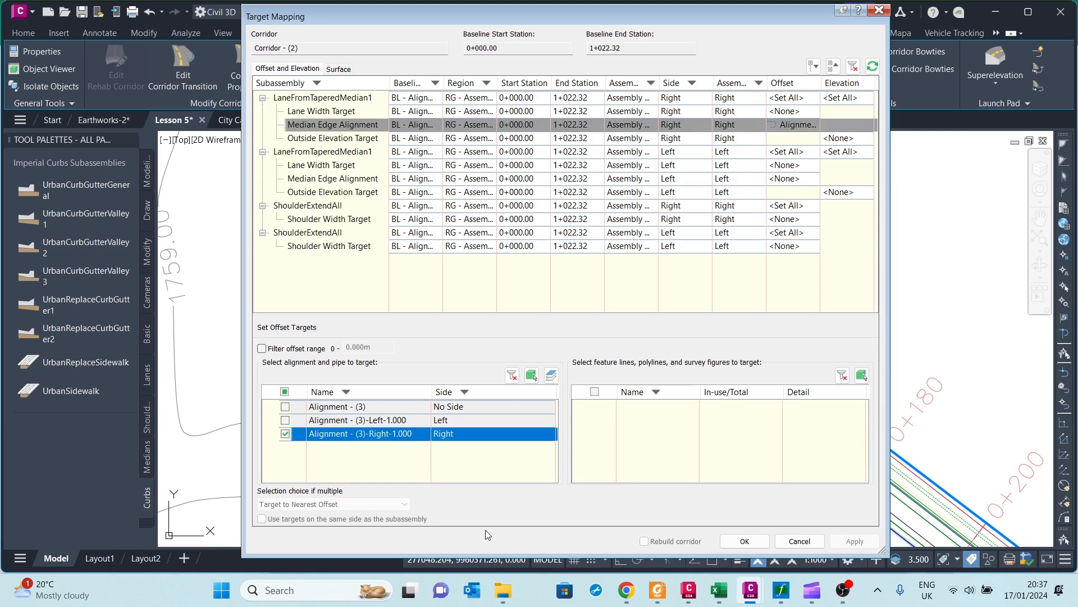
left_click(745, 540)
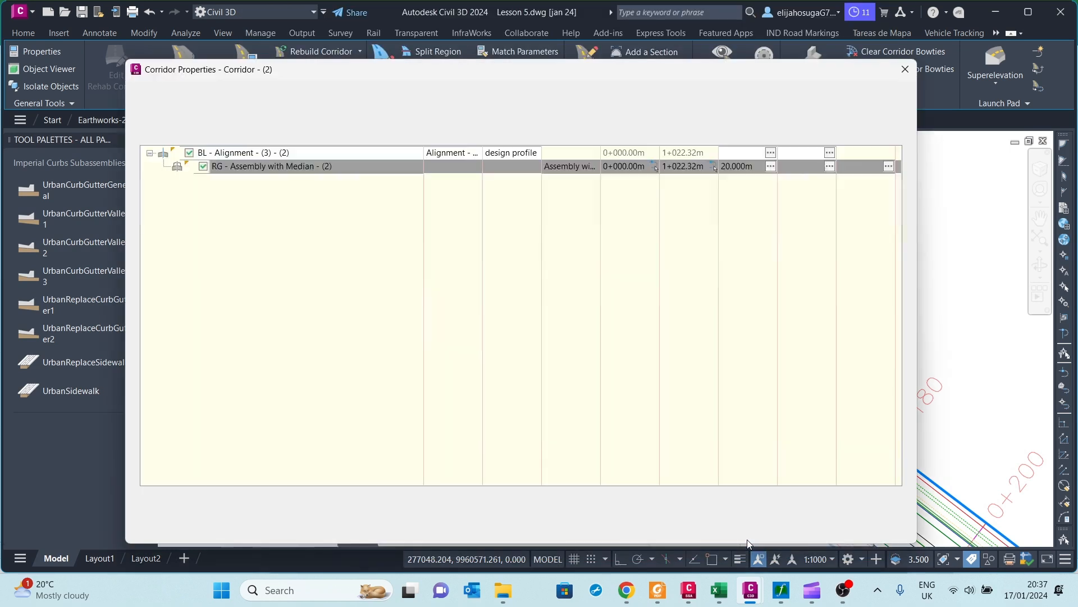
Set the left lane's Median Edge Alignment target to Alignment - (3)-Left-1.000 and accept the target mapping
left_click(829, 167)
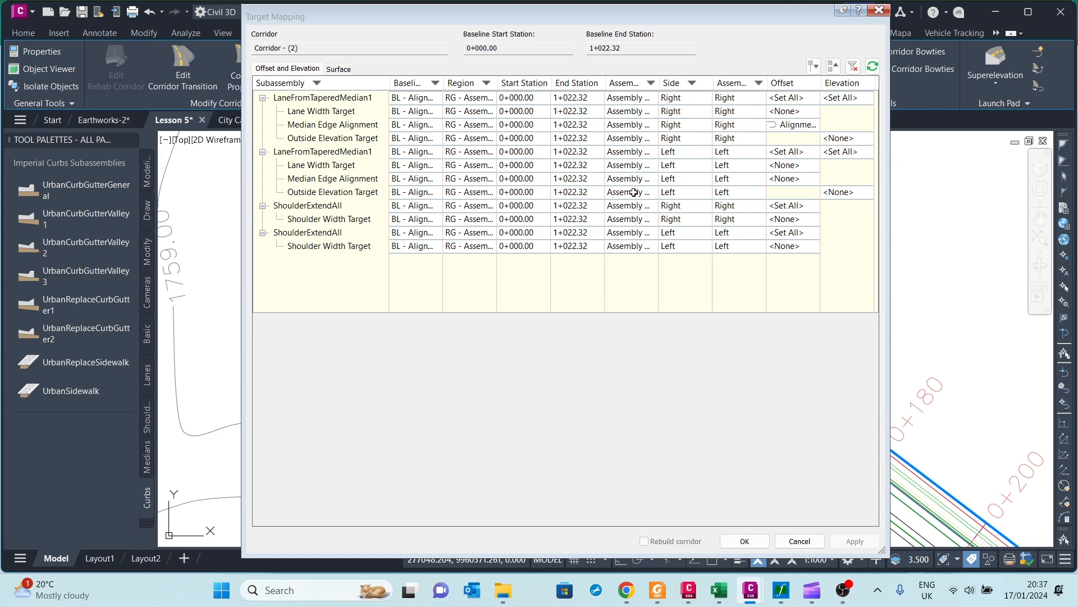
left_click(344, 180)
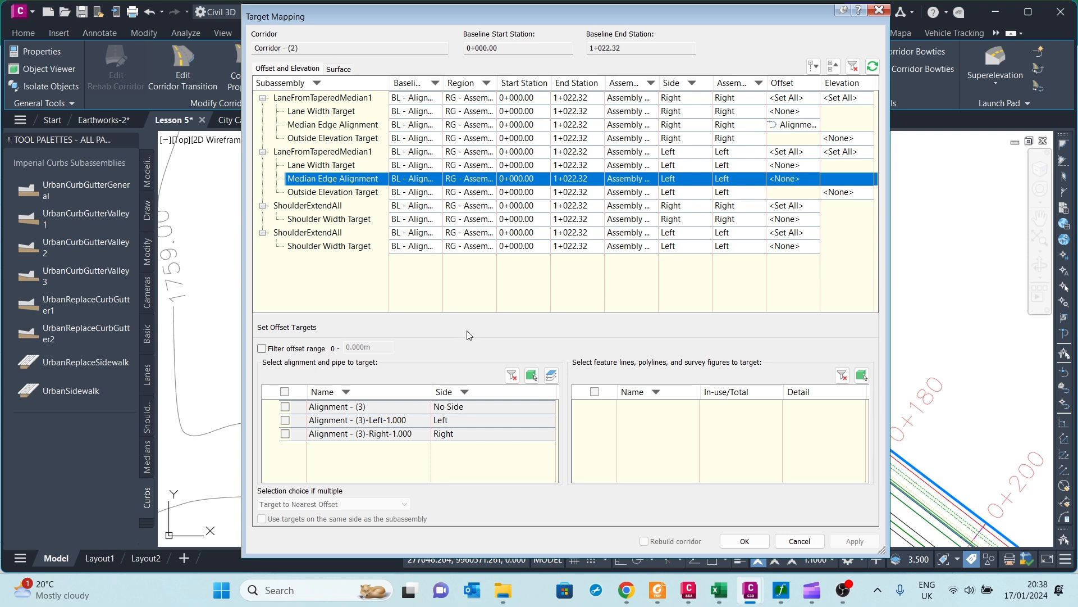
left_click(285, 420)
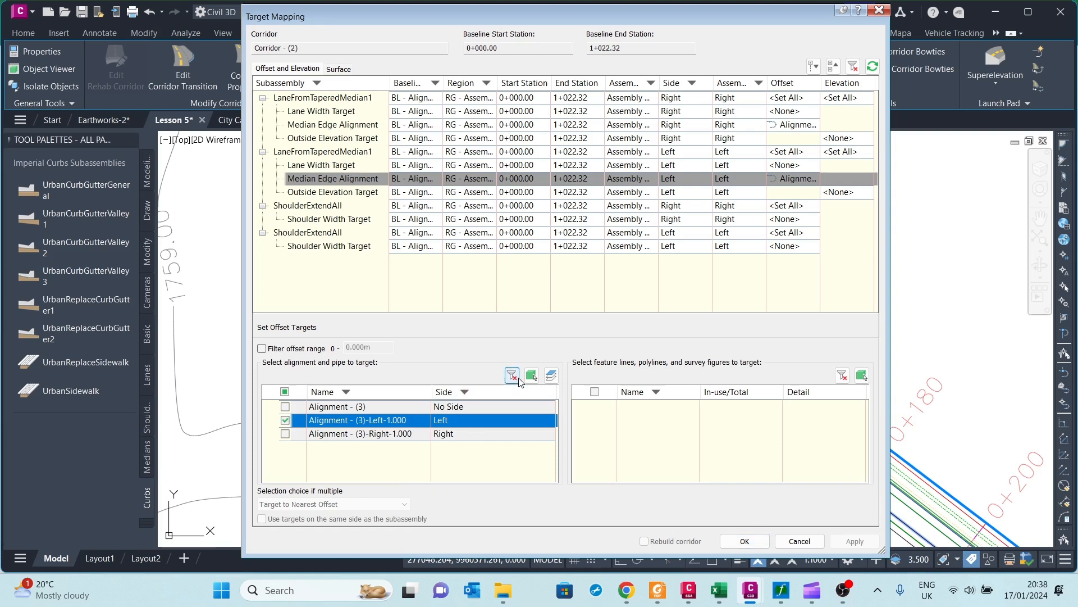
left_click(531, 376)
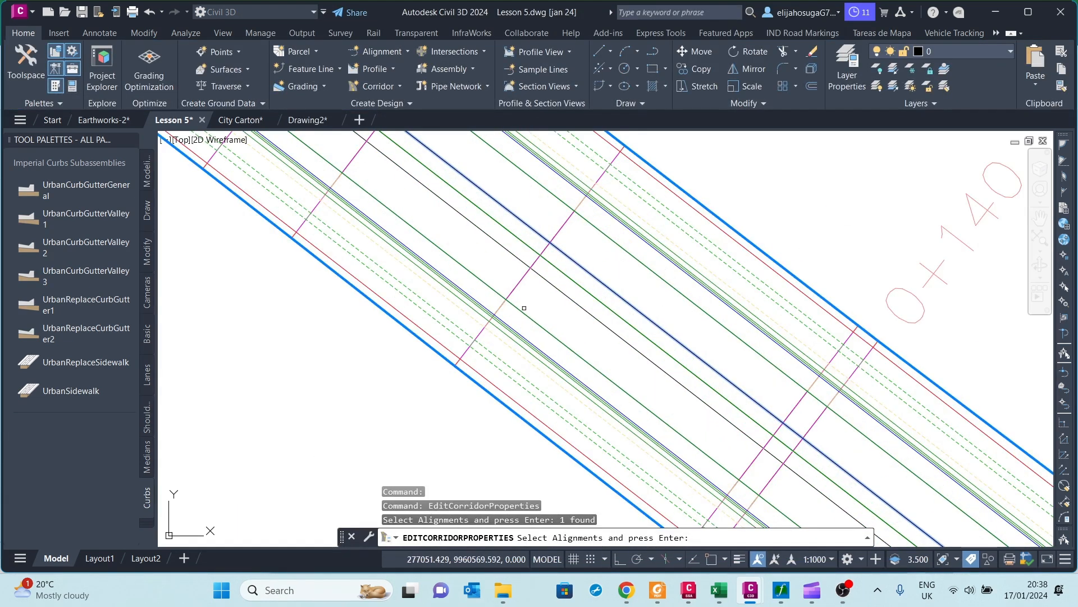
left_click(600, 407)
key("Return")
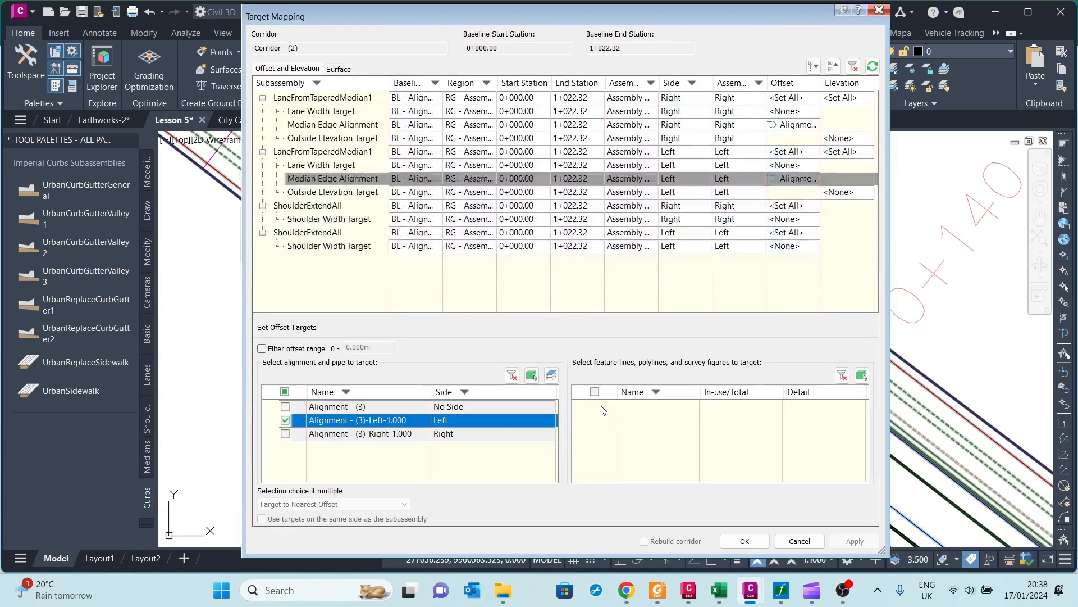
left_click(744, 541)
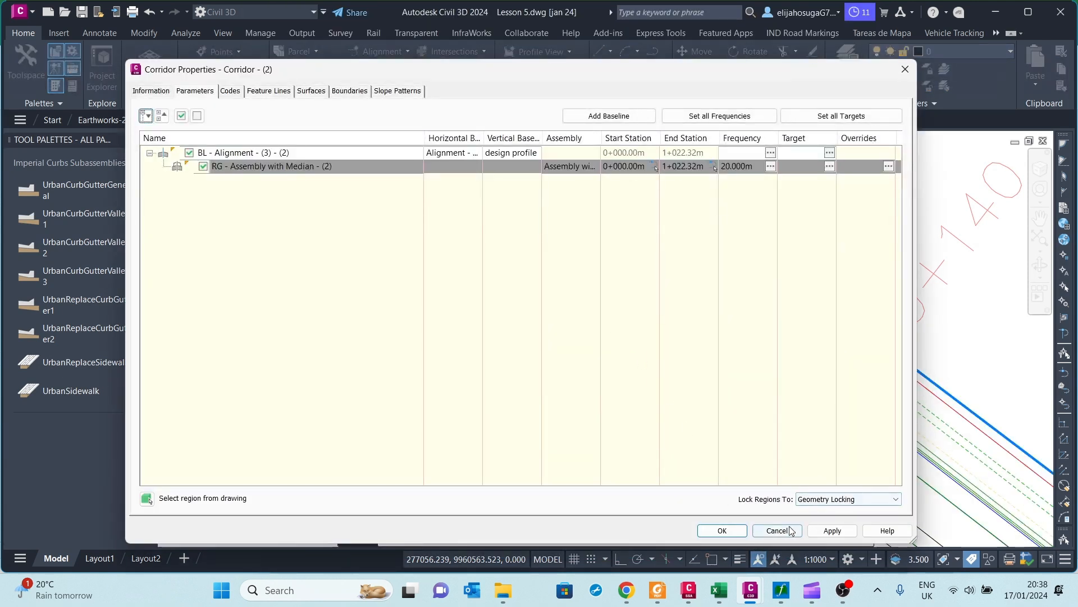
Accept the corridor properties with the new median edge targets and rebuild the corridor
left_click(723, 531)
left_click(465, 270)
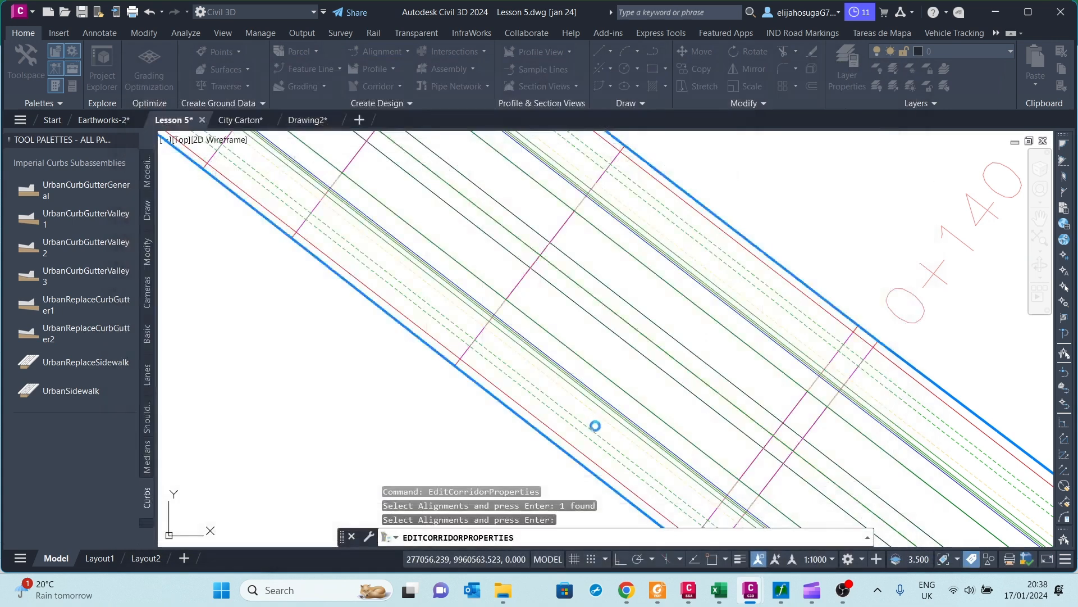
scroll(528, 303, "down", 5)
scroll(550, 311, "up", 4)
Open the rebuilt corridor in the Object Viewer and display it in the Realistic visual style
left_click(526, 310)
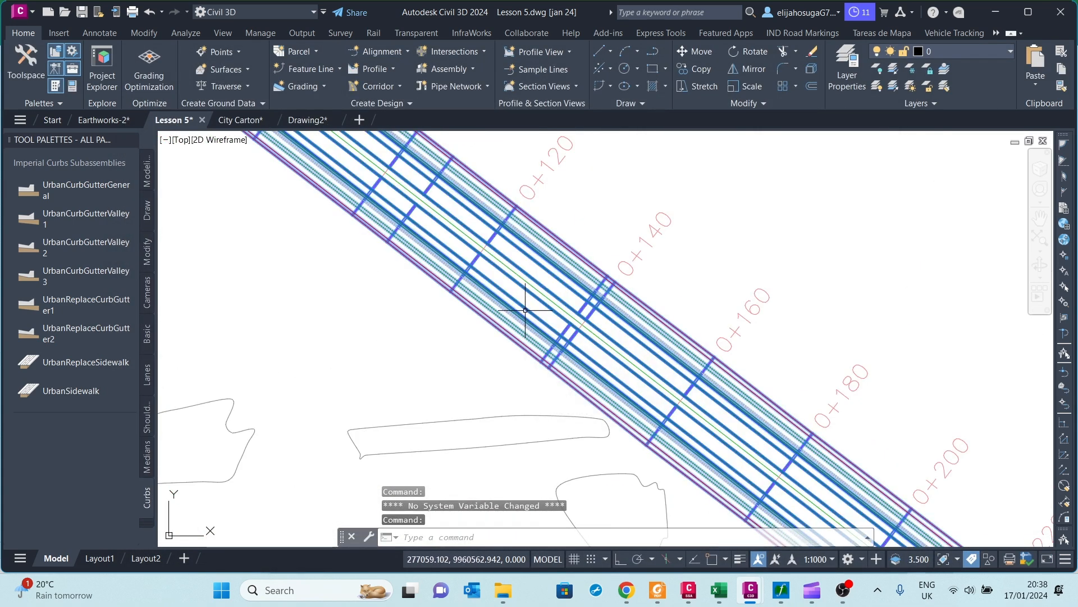
right_click(525, 310)
left_click(611, 531)
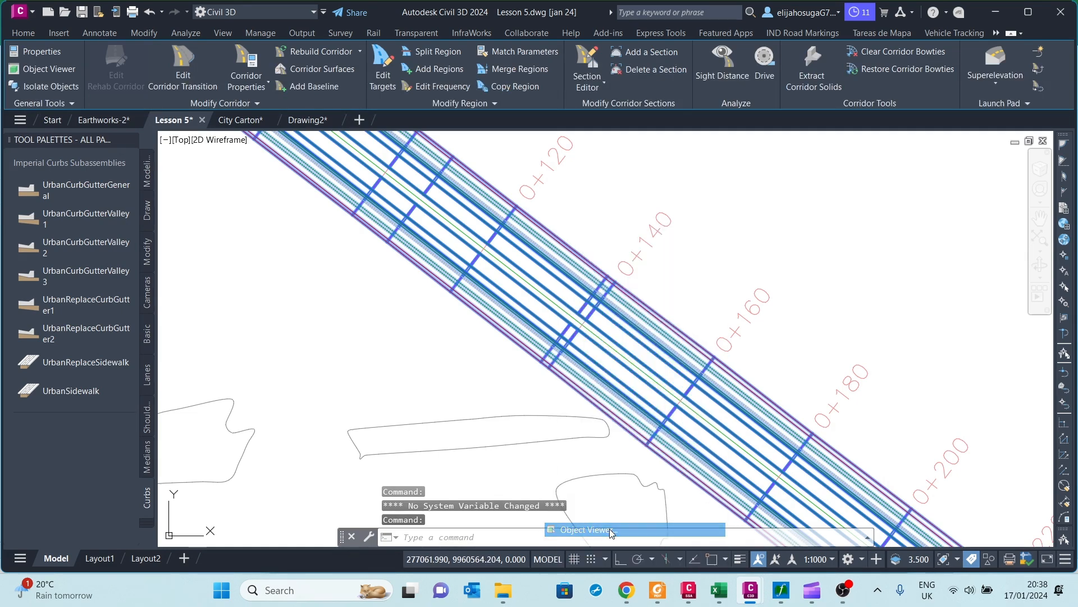
left_click_drag(588, 346, 511, 296)
scroll(511, 295, "up", 5)
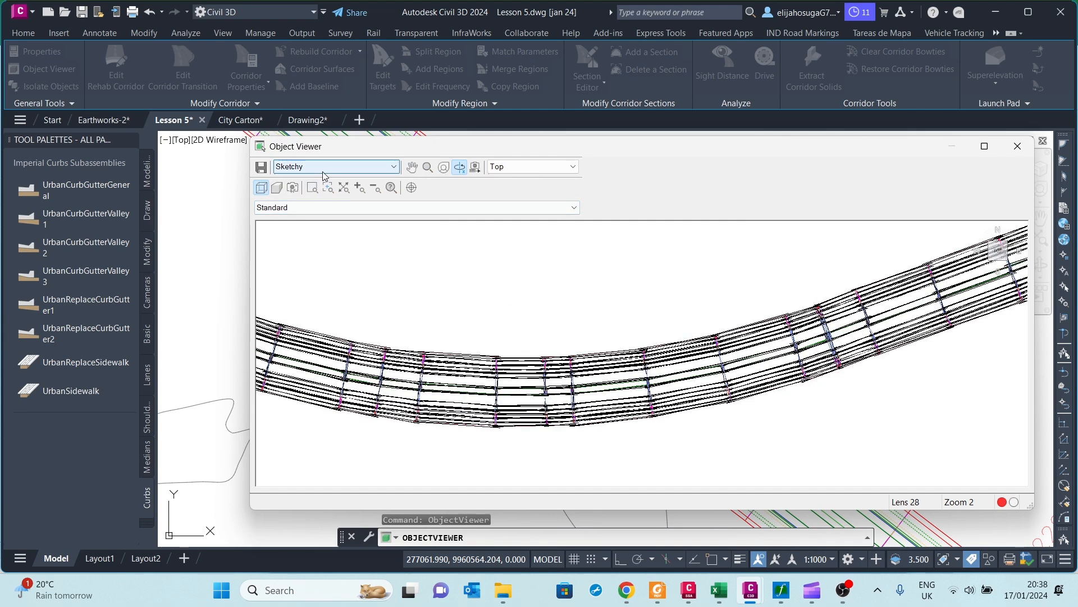
left_click(323, 171)
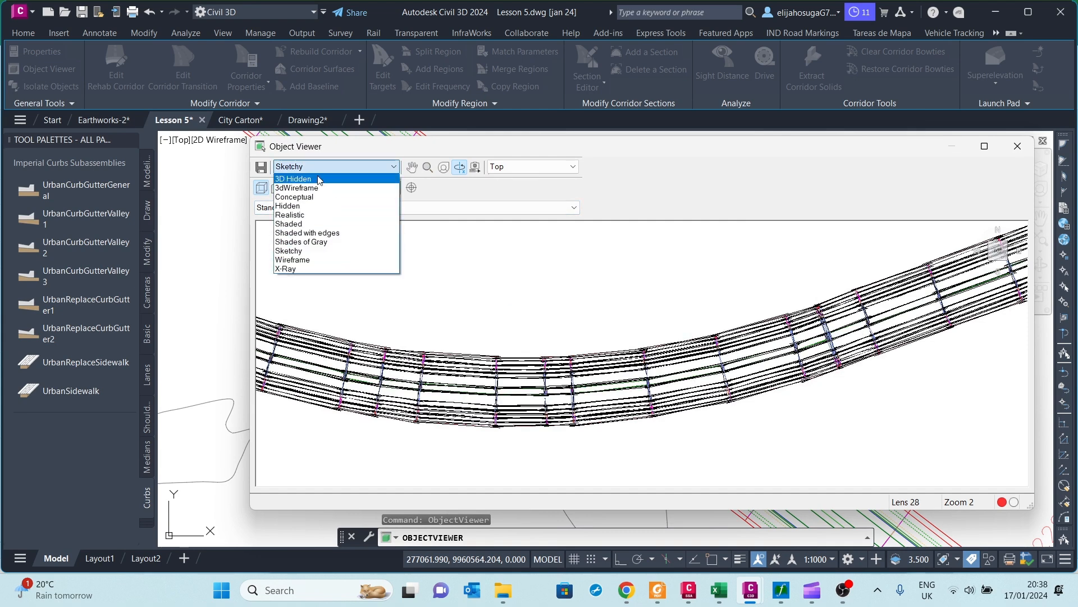
left_click(291, 214)
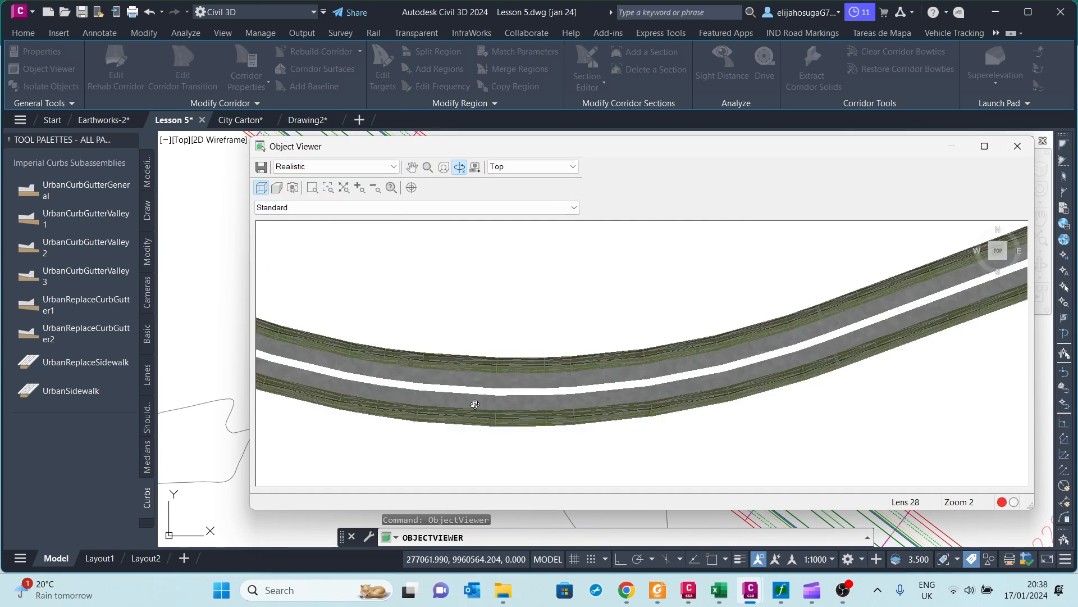
Examine the realistic corridor model along its whole length, checking the median gap between the carriageways, and close the viewer
left_click_drag(516, 405, 435, 266)
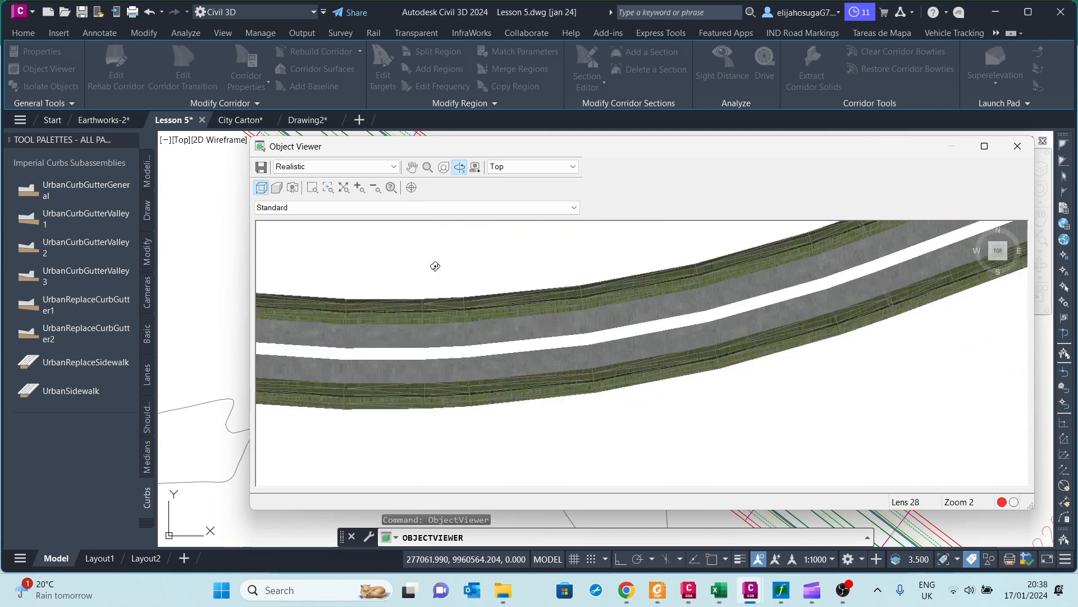
scroll(640, 344, "down", 2)
middle_click_drag(775, 306, 514, 390)
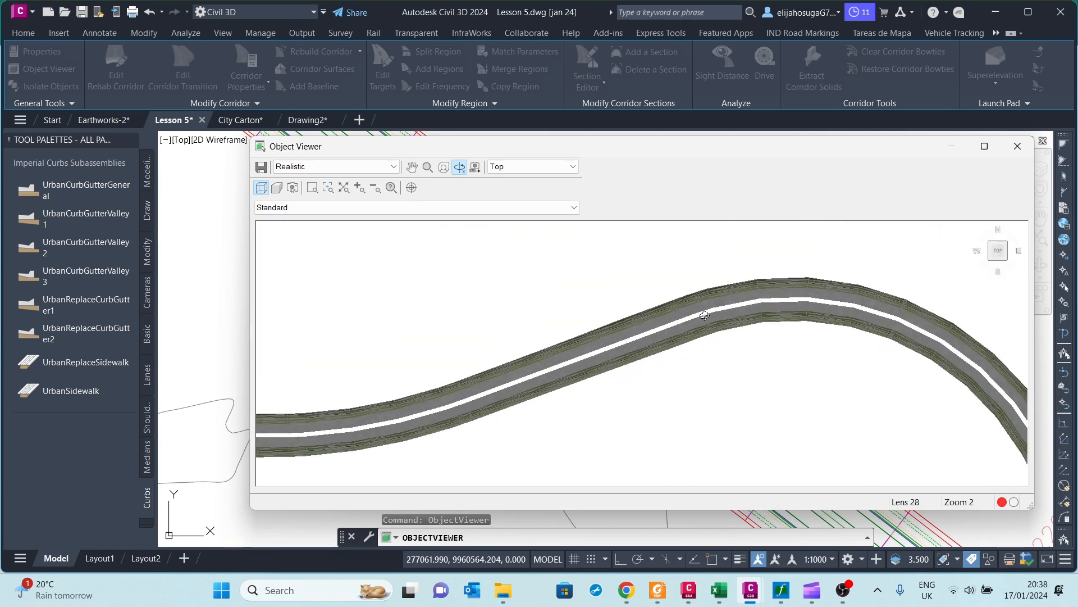
middle_click_drag(773, 294, 409, 208)
scroll(600, 383, "down", 2)
middle_click_drag(698, 388, 572, 148)
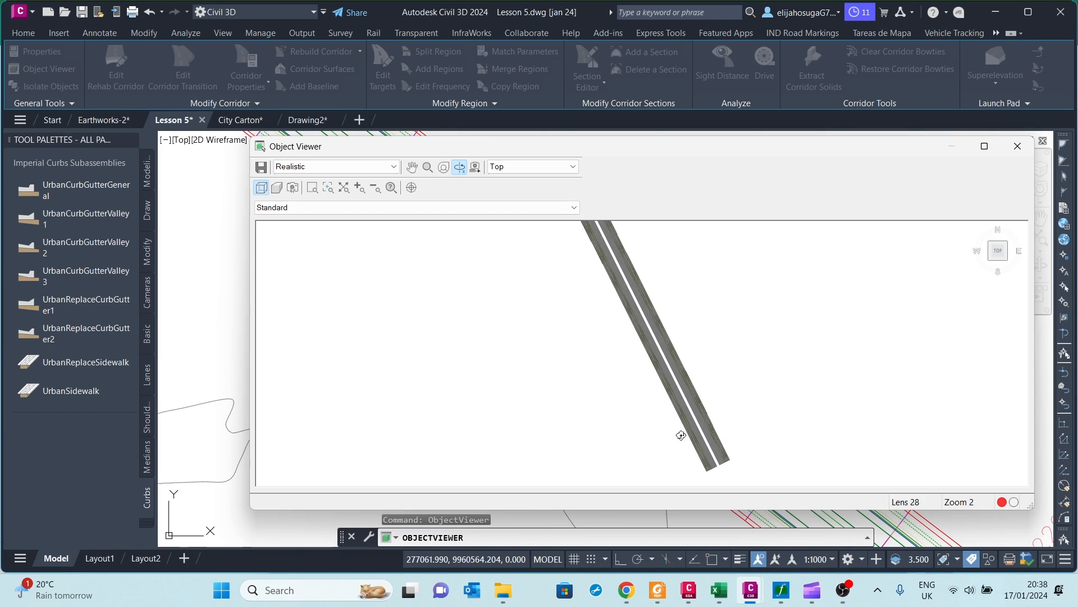
scroll(678, 425, "up", 5)
scroll(725, 375, "up", 3)
scroll(761, 285, "down", 4)
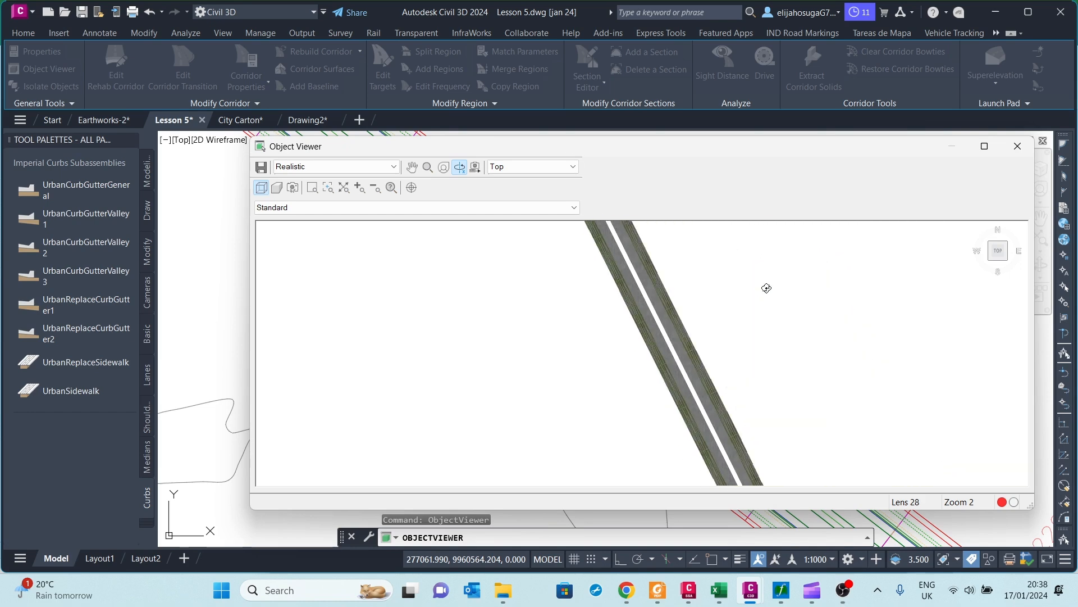
middle_click_drag(601, 296, 686, 342)
scroll(672, 339, "down", 4)
scroll(485, 315, "up", 2)
middle_click_drag(401, 265, 542, 376)
scroll(543, 377, "up", 6)
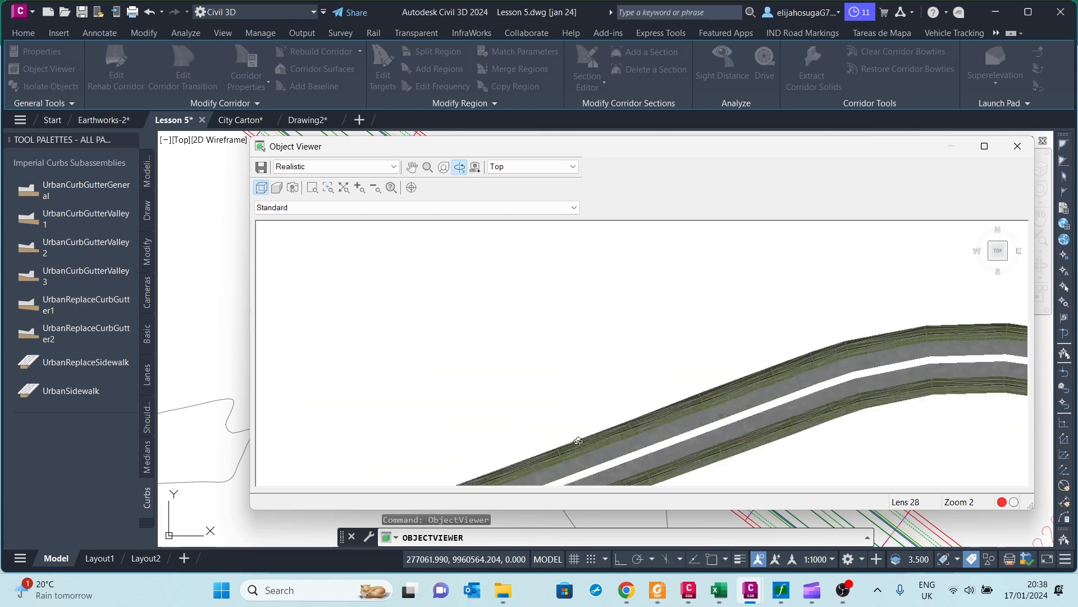
scroll(591, 447, "up", 4)
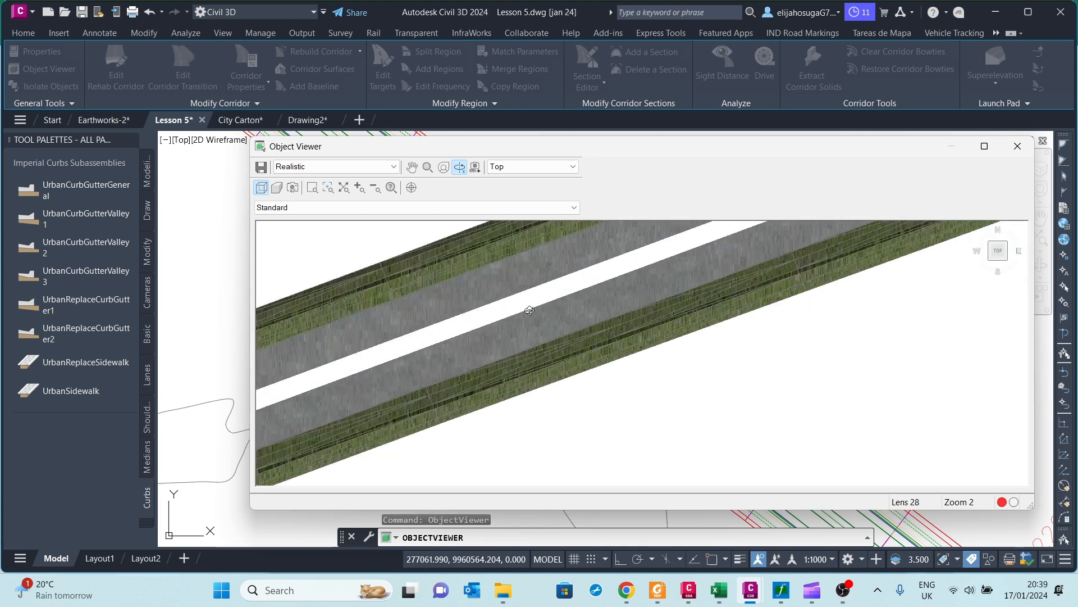
scroll(529, 311, "down", 6)
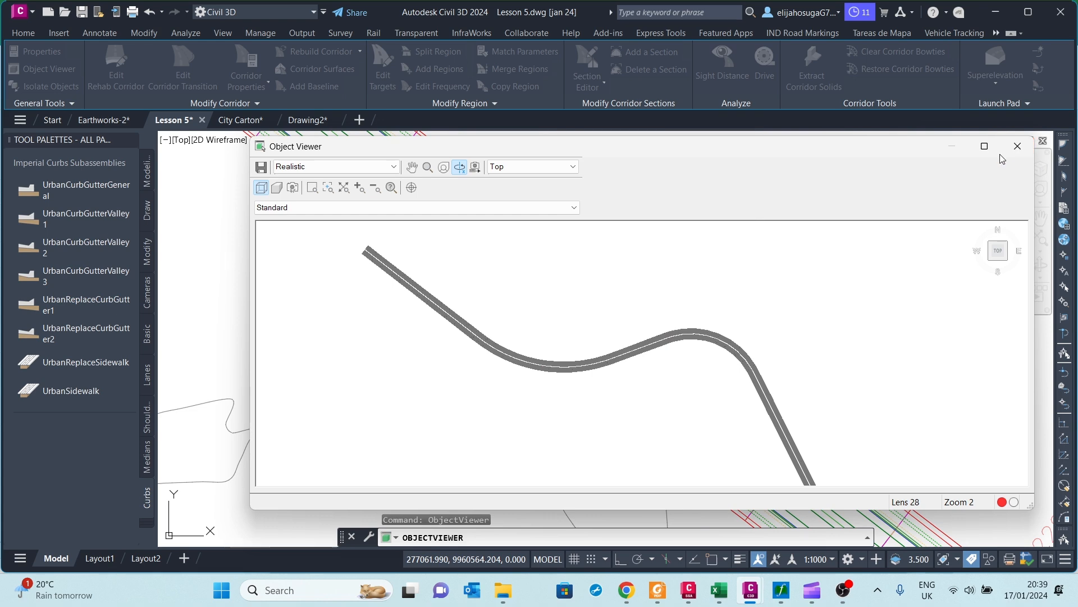
left_click(1017, 146)
Start creating a new assembly and name it Median
scroll(758, 305, "down", 4)
scroll(672, 246, "down", 10)
middle_click_drag(801, 289, 657, 291)
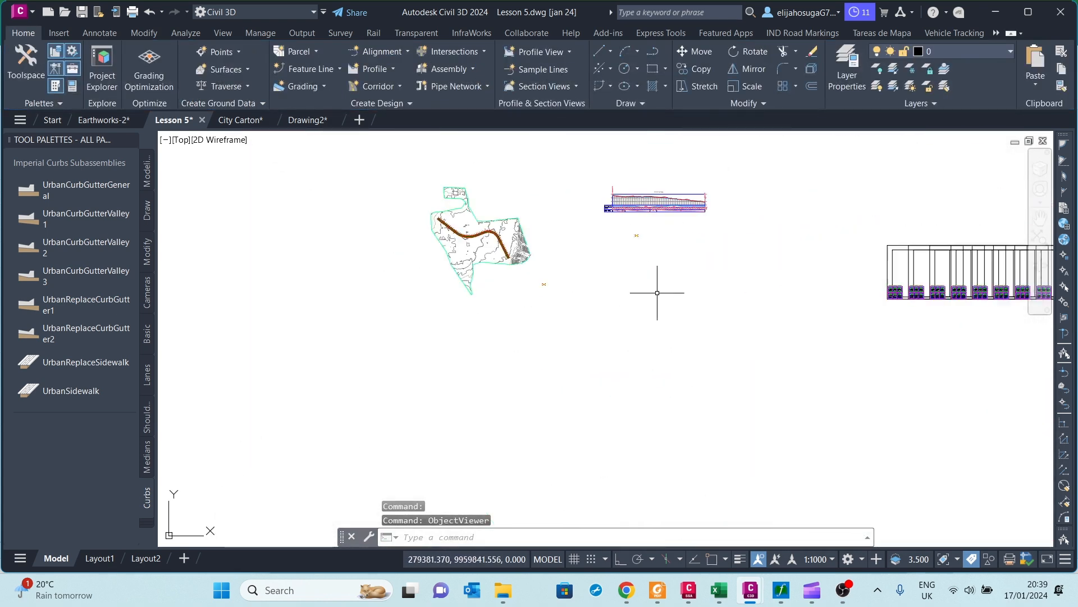
scroll(657, 291, "up", 4)
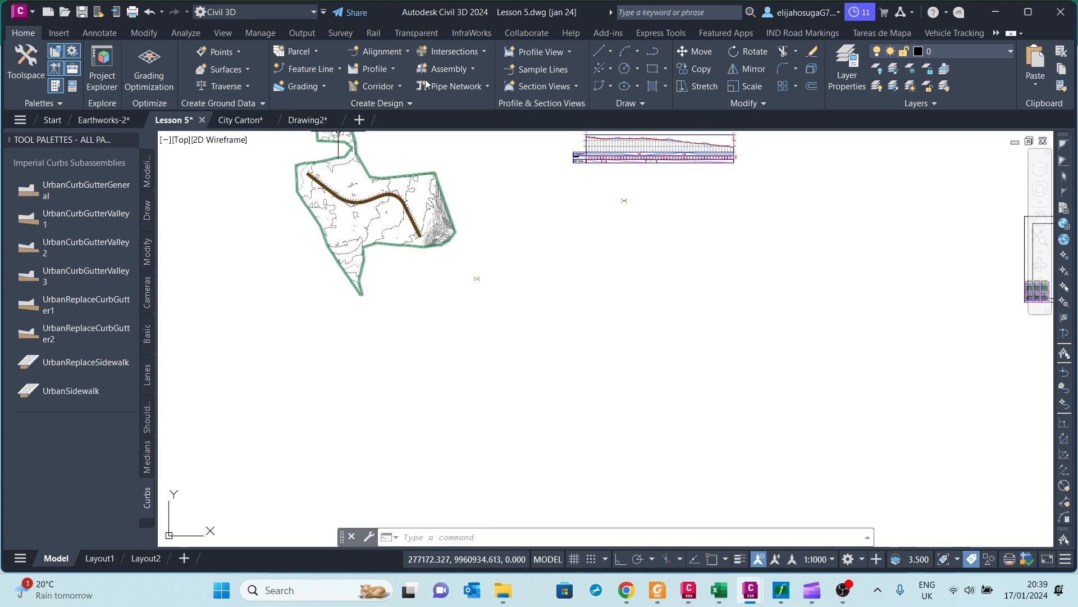
left_click(451, 71)
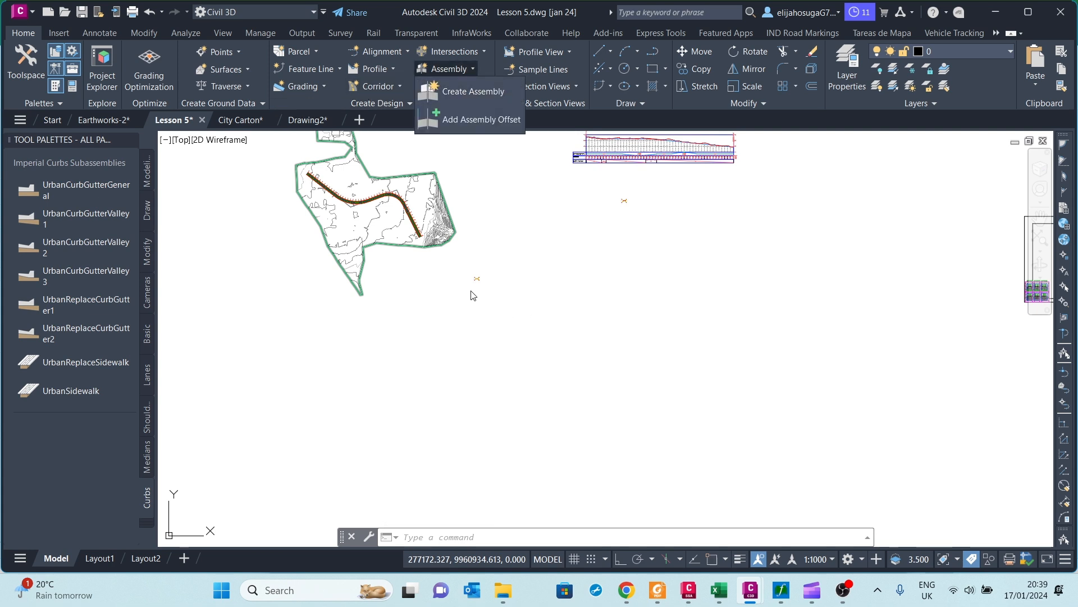
scroll(477, 292, "up", 2)
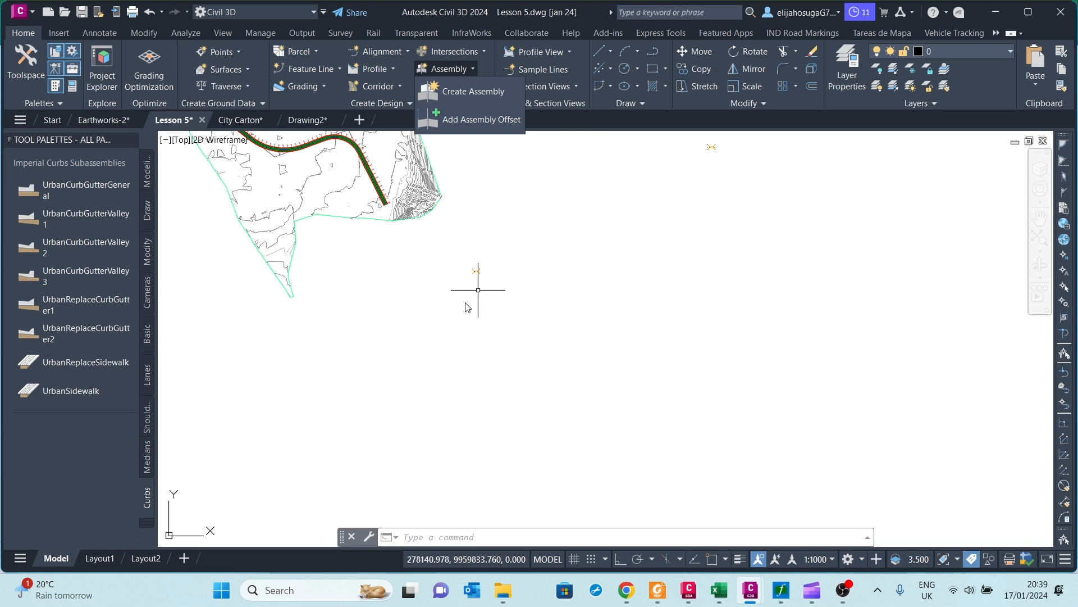
scroll(449, 318, "up", 2)
scroll(493, 271, "down", 2)
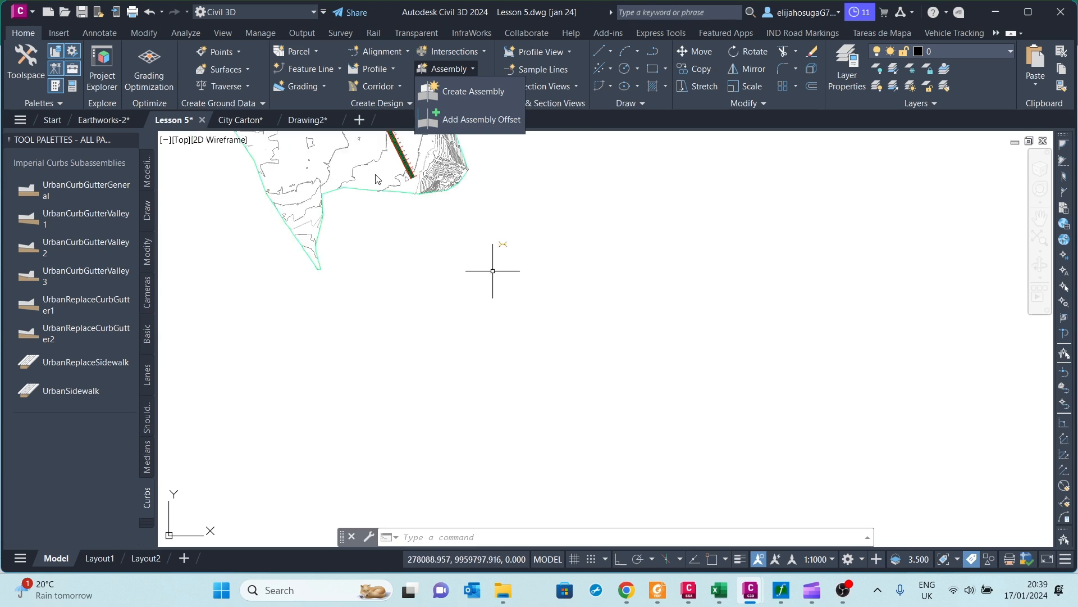
left_click(459, 93)
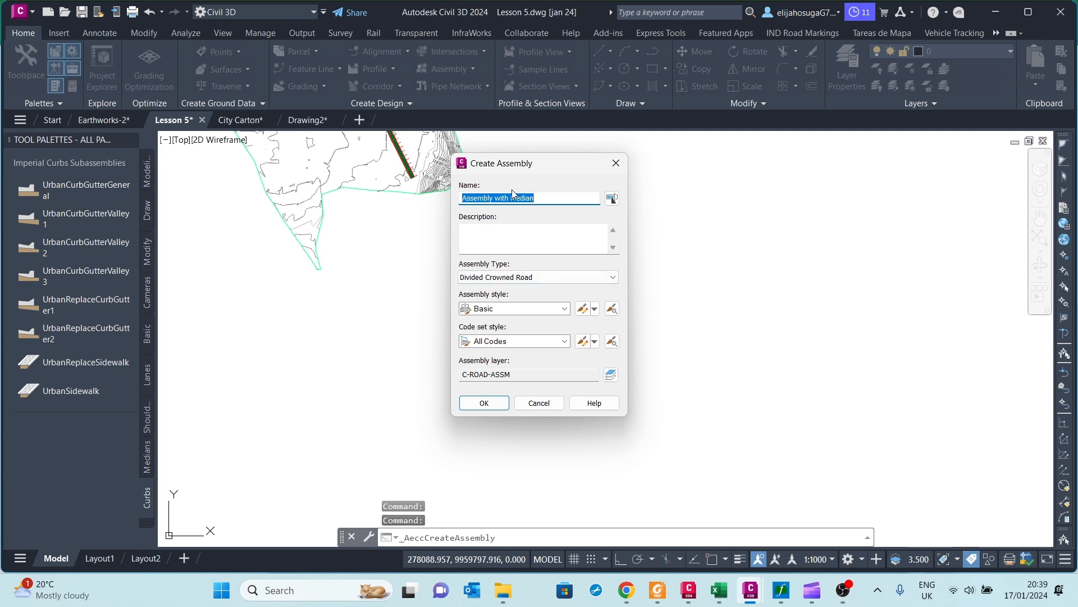
left_click_drag(511, 198, 454, 204)
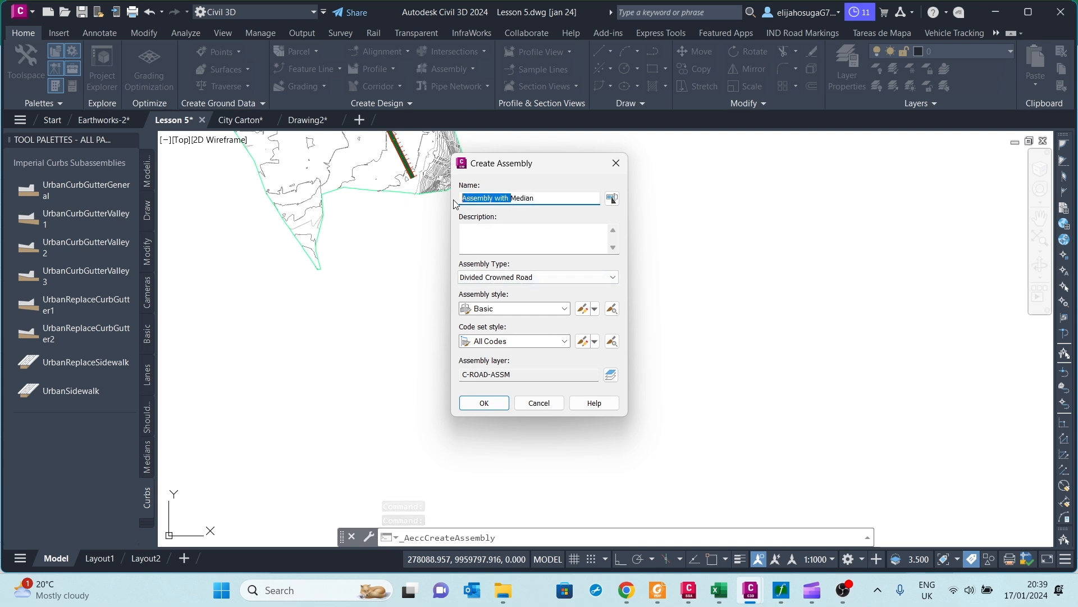
key("Delete")
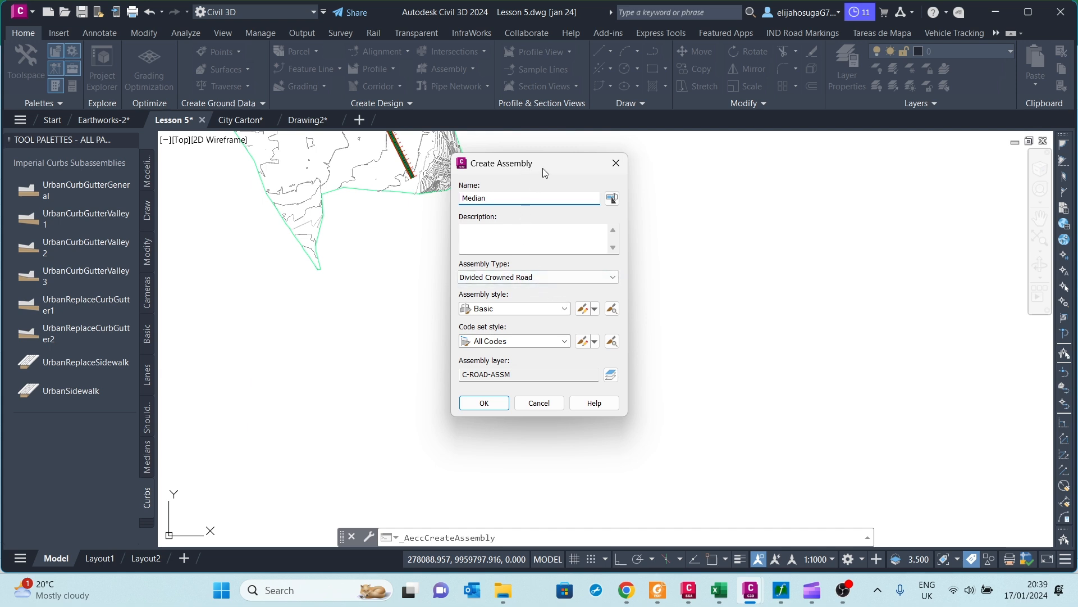
left_click_drag(547, 173, 557, 159)
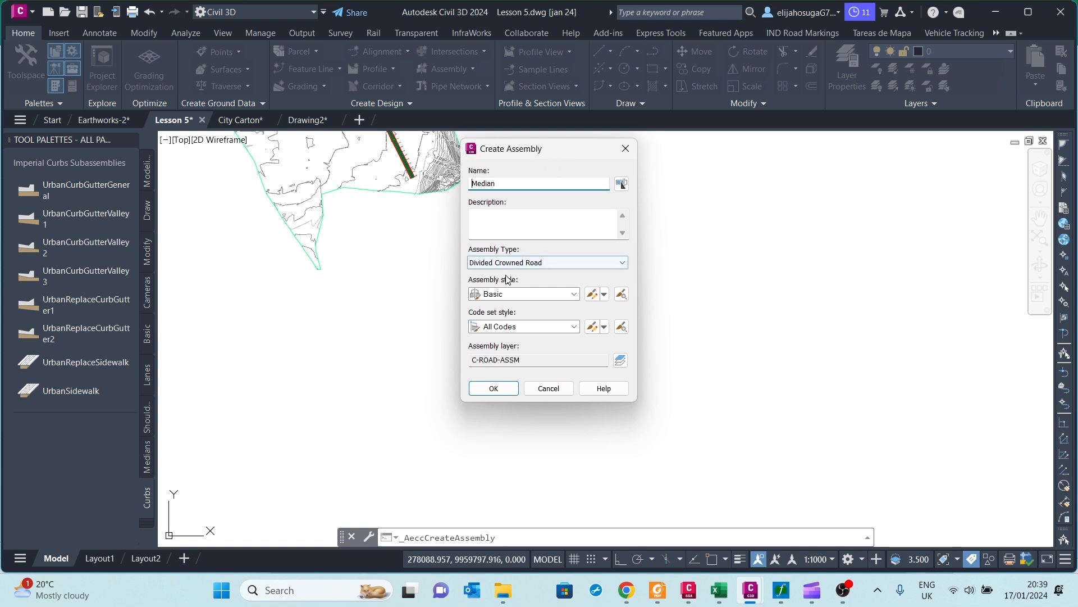
Set the assembly type to Divided Crowned Road, keep the other defaults and place its baseline in empty space near the existing assembly
left_click(535, 262)
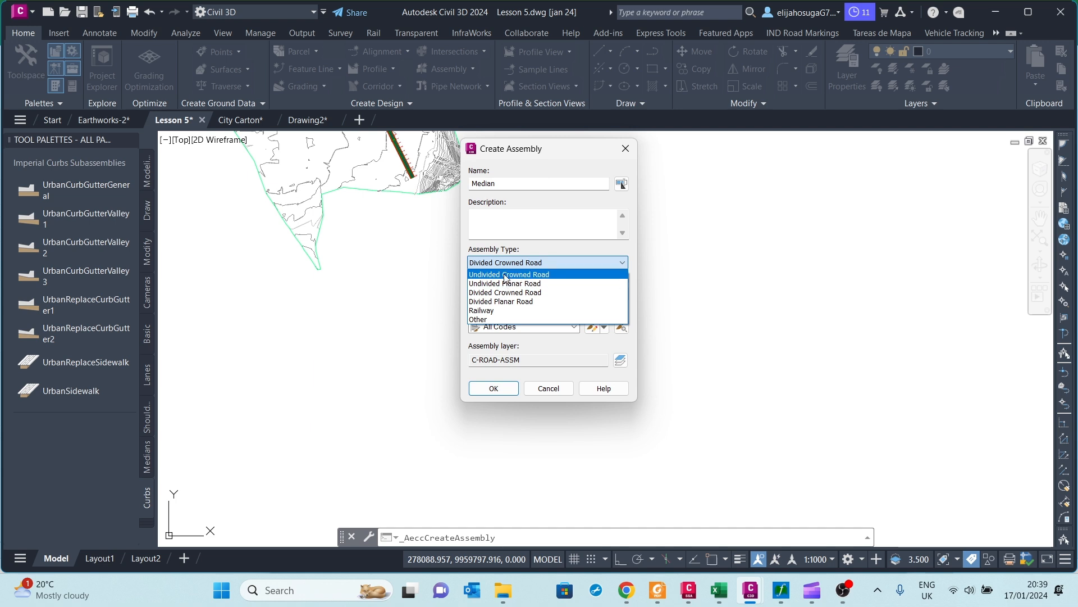
left_click(506, 293)
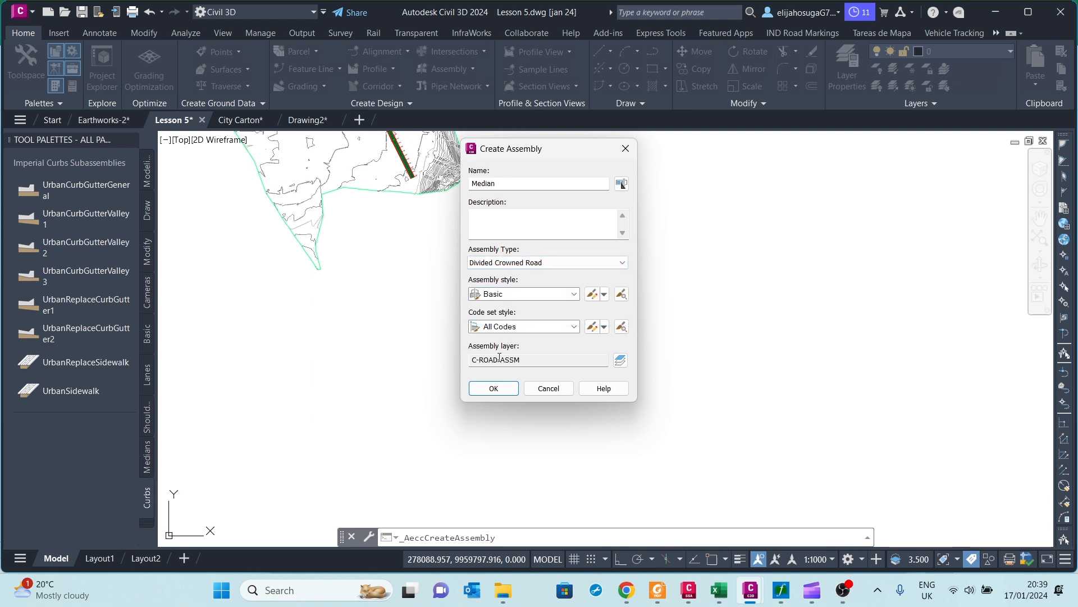
left_click(493, 389)
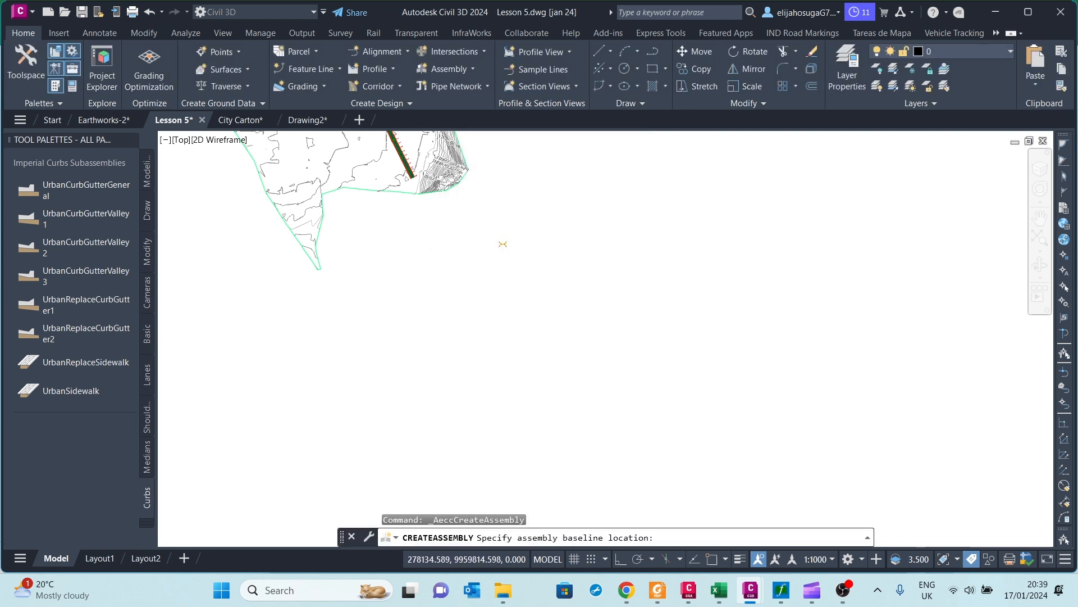
scroll(501, 269, "up", 4)
left_click(511, 303)
scroll(554, 292, "up", 2)
scroll(562, 301, "up", 3)
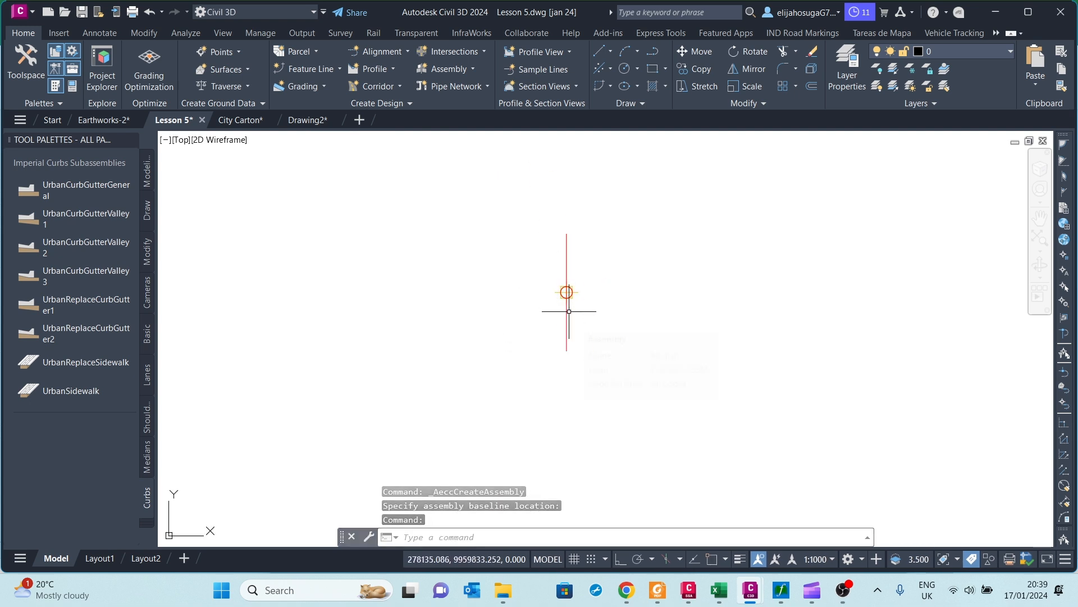
scroll(570, 312, "down", 5)
scroll(489, 310, "up", 4)
scroll(506, 298, "up", 5)
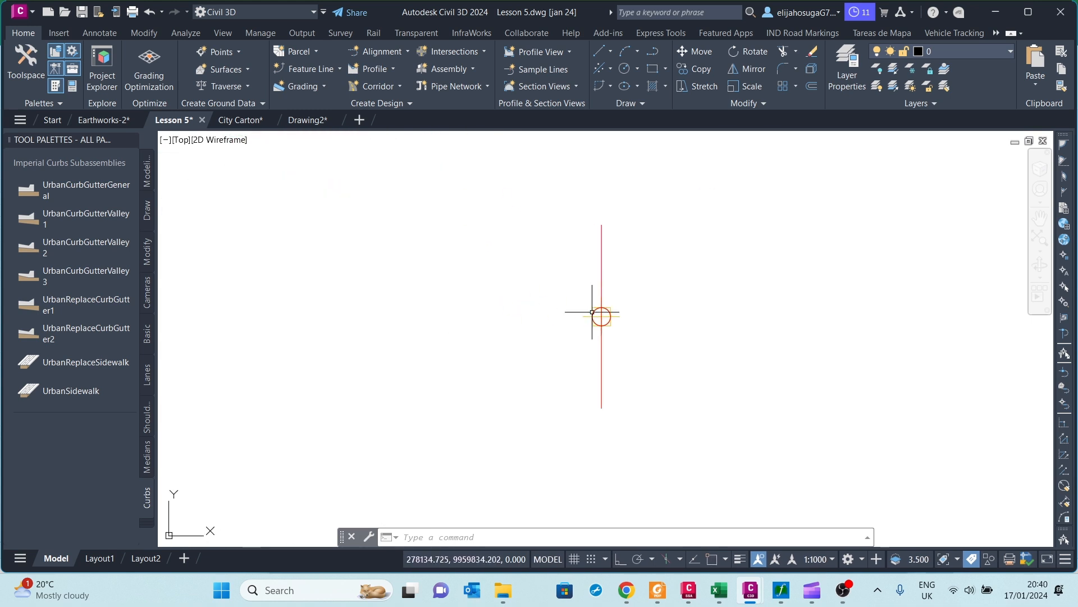
scroll(579, 323, "down", 2)
scroll(574, 265, "up", 4)
scroll(568, 263, "down", 2)
scroll(568, 263, "down", 1)
scroll(584, 319, "up", 3)
scroll(570, 330, "up", 4)
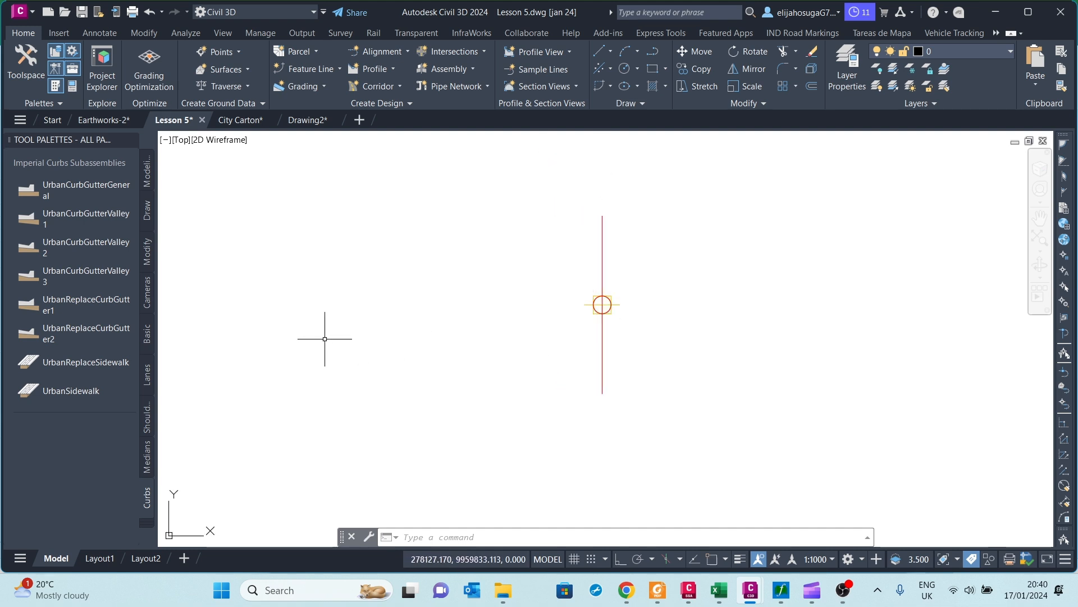
Show the UKIE Design subassembly palette and bring its British Standards kerbs into view
left_click(143, 520)
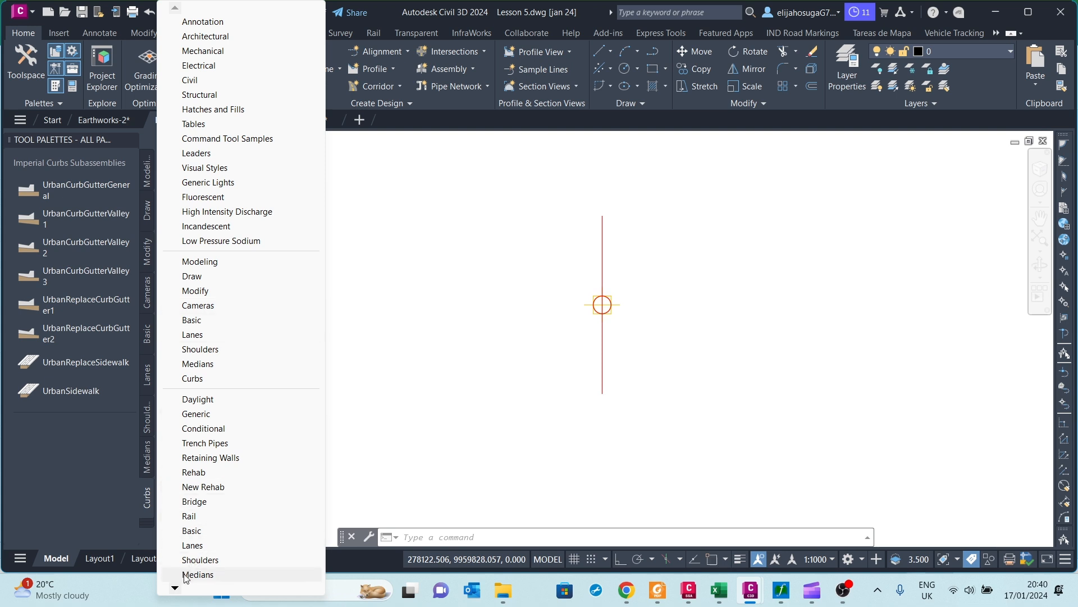
mouse_move(176, 588)
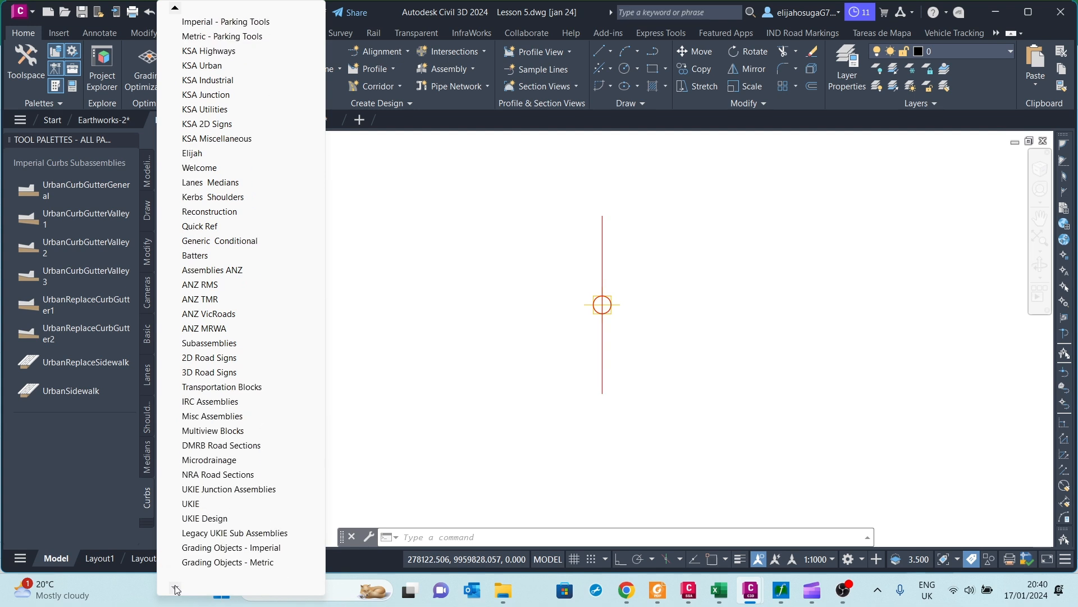
left_click(203, 520)
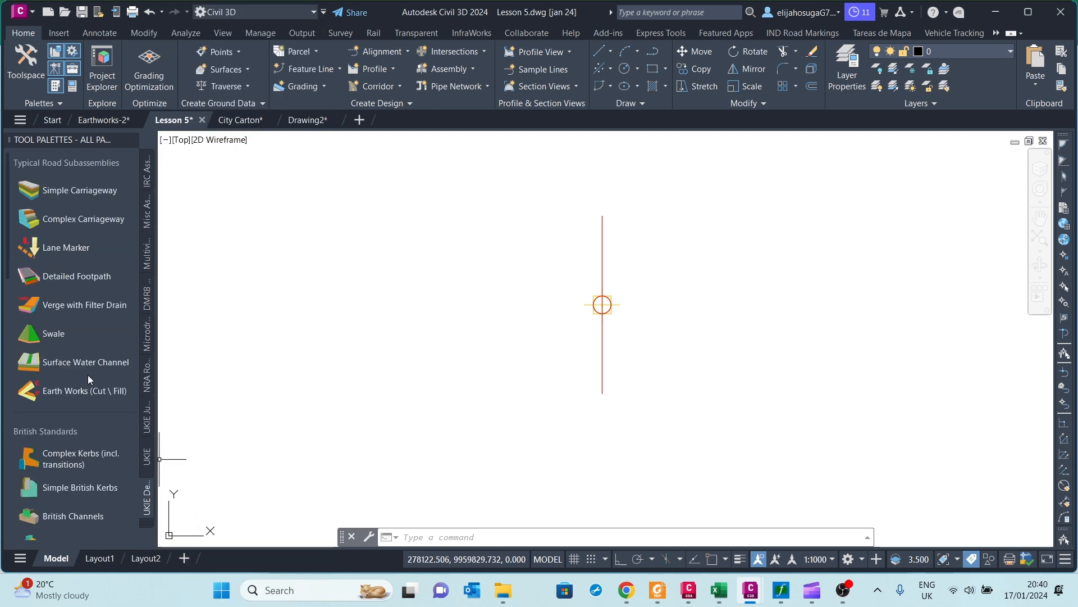
scroll(87, 375, "down", 3)
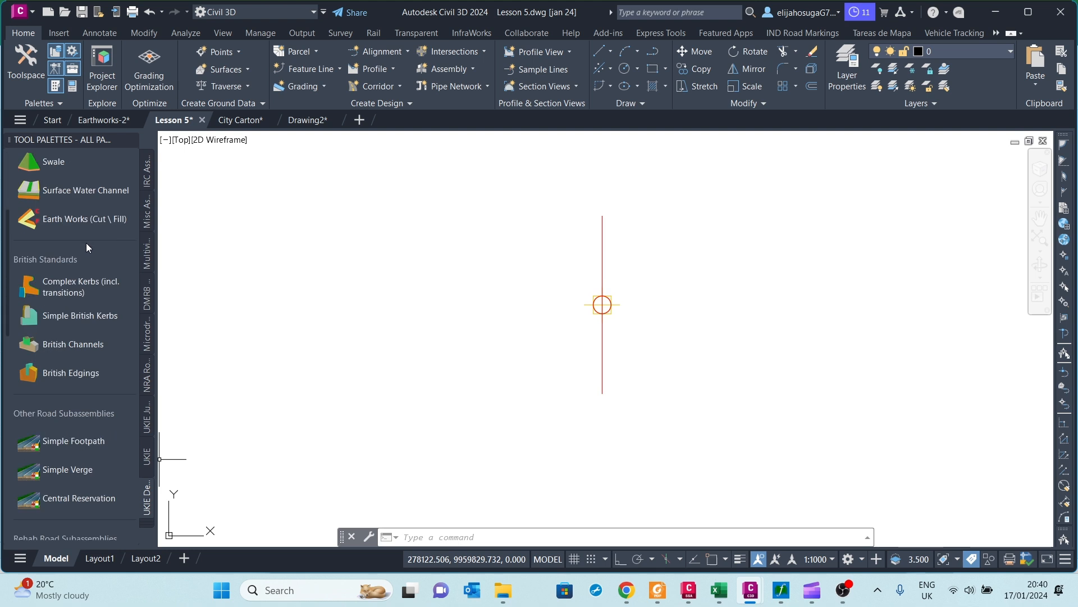
Start the Simple British Kerbs subassembly, dock the Properties palette beside the drawing, cancel the placement and reopen the docked palette
left_click(68, 316)
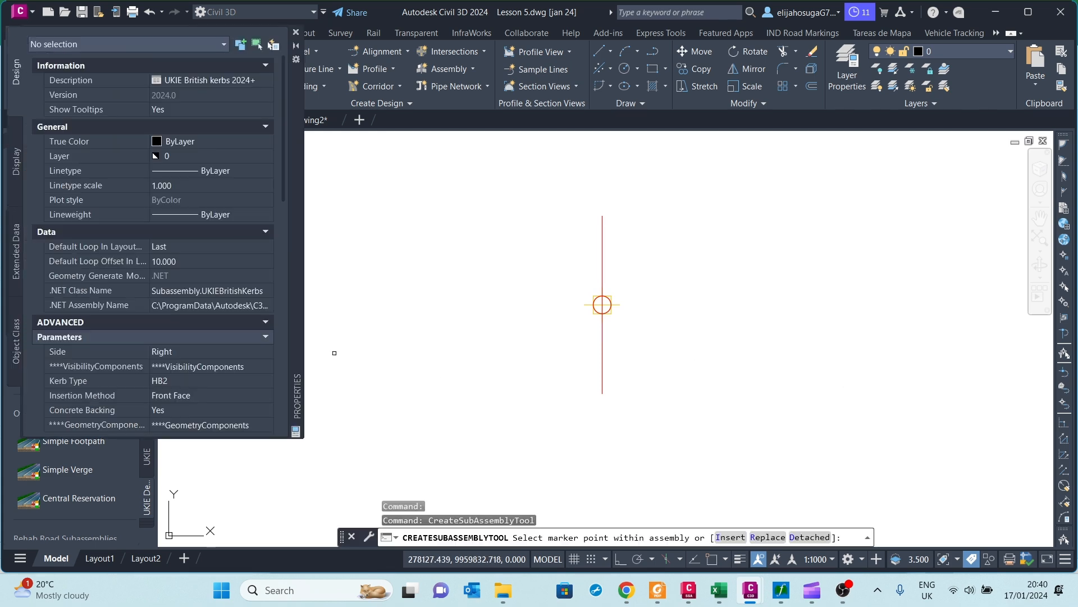
left_click_drag(296, 227, 1071, 379)
key("Escape")
scroll(917, 383, "down", 3)
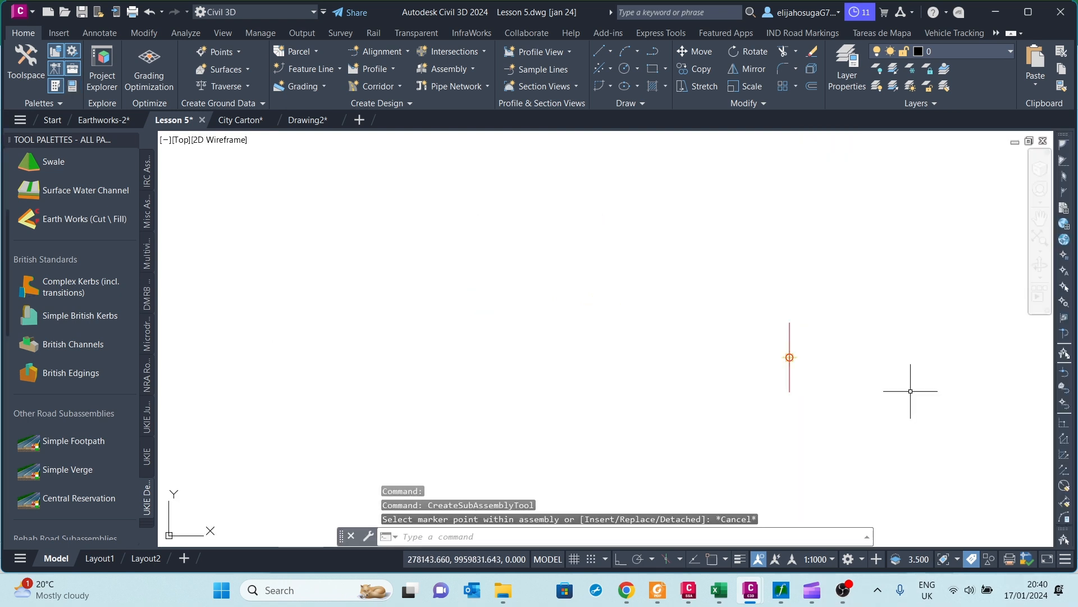
key("ctrl+1")
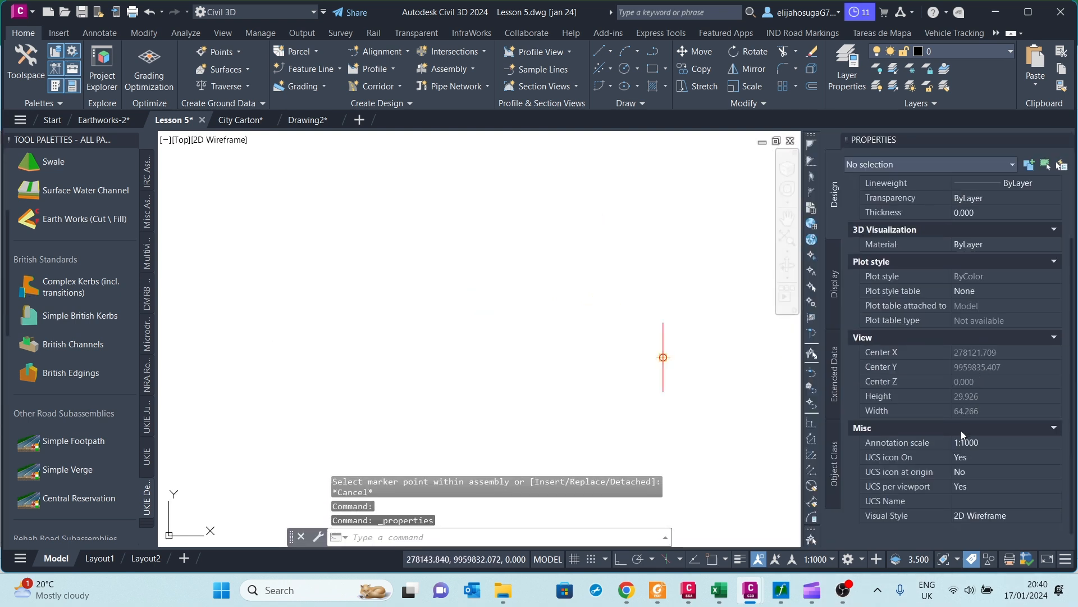
Review the Simple British Kerbs parameters and place a right-side HB2 kerb on the Median assembly's baseline
left_click(61, 316)
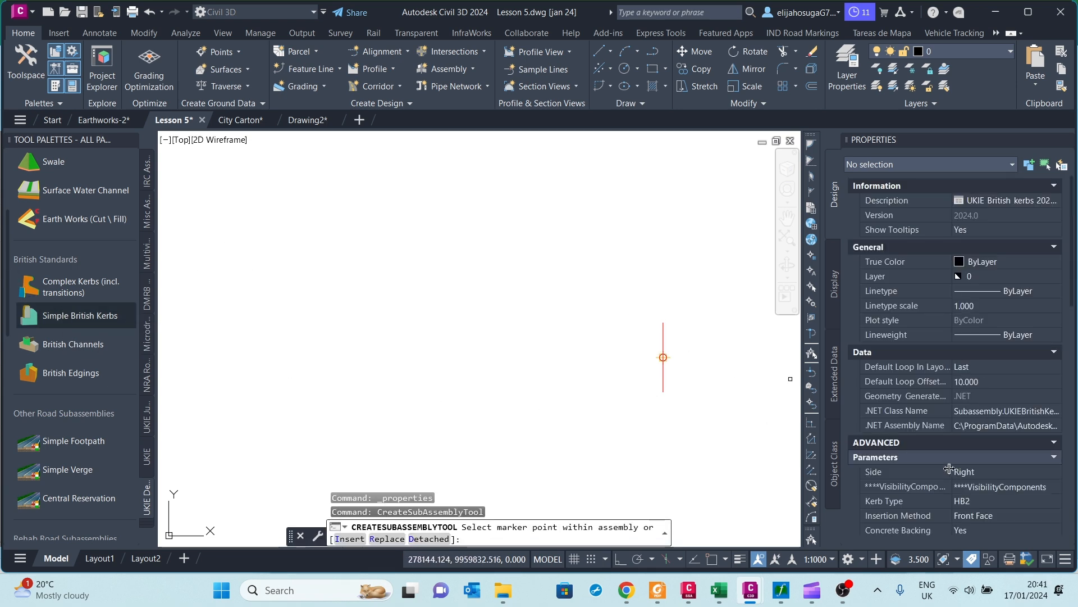
scroll(943, 461, "down", 3)
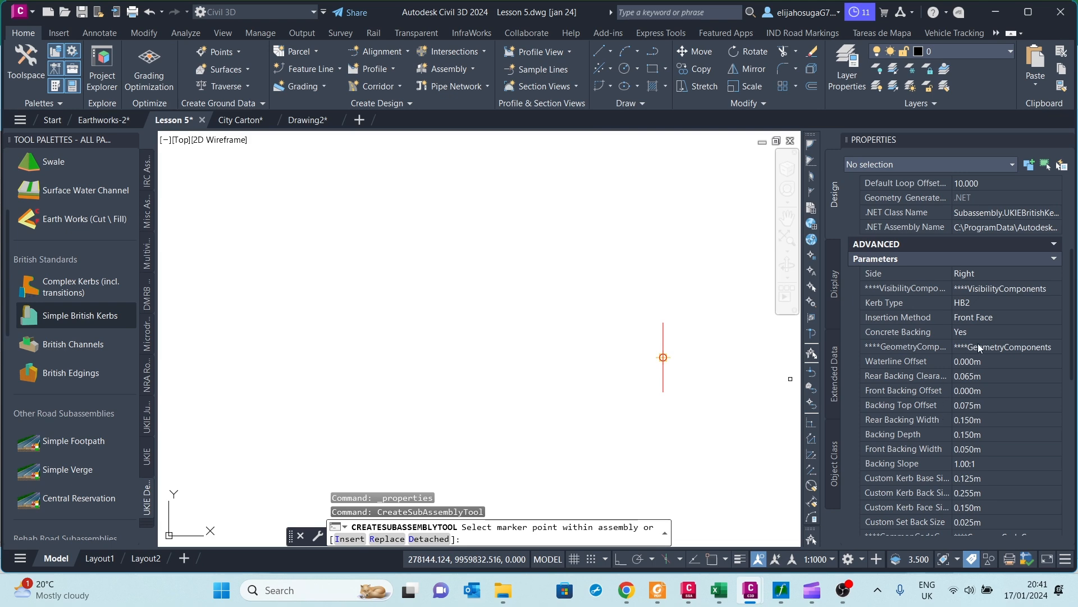
scroll(982, 336, "down", 3)
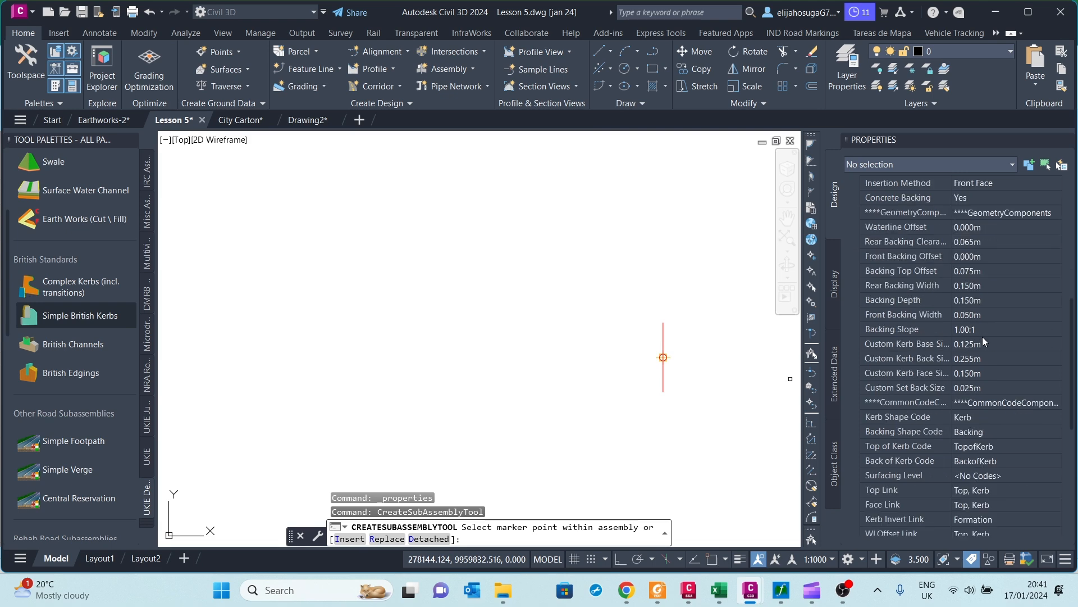
scroll(982, 336, "up", 3)
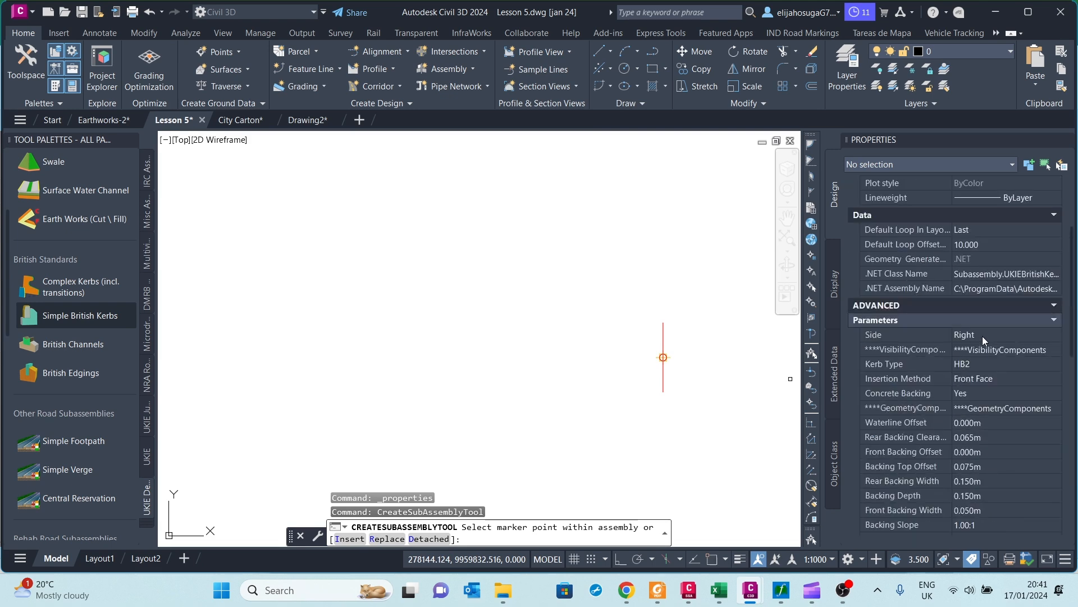
scroll(981, 336, "down", 10)
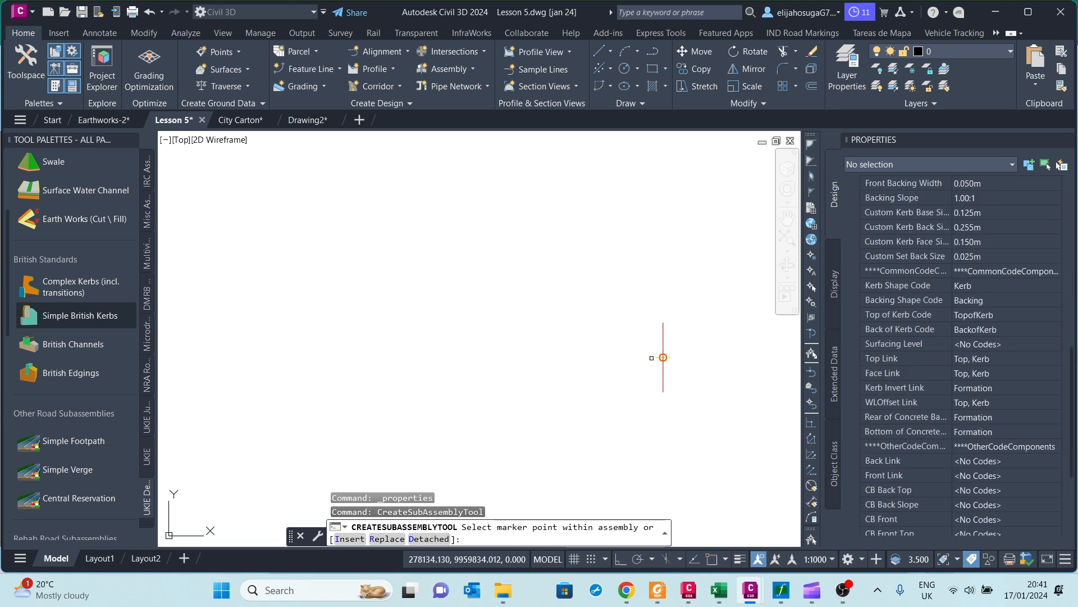
left_click(670, 357)
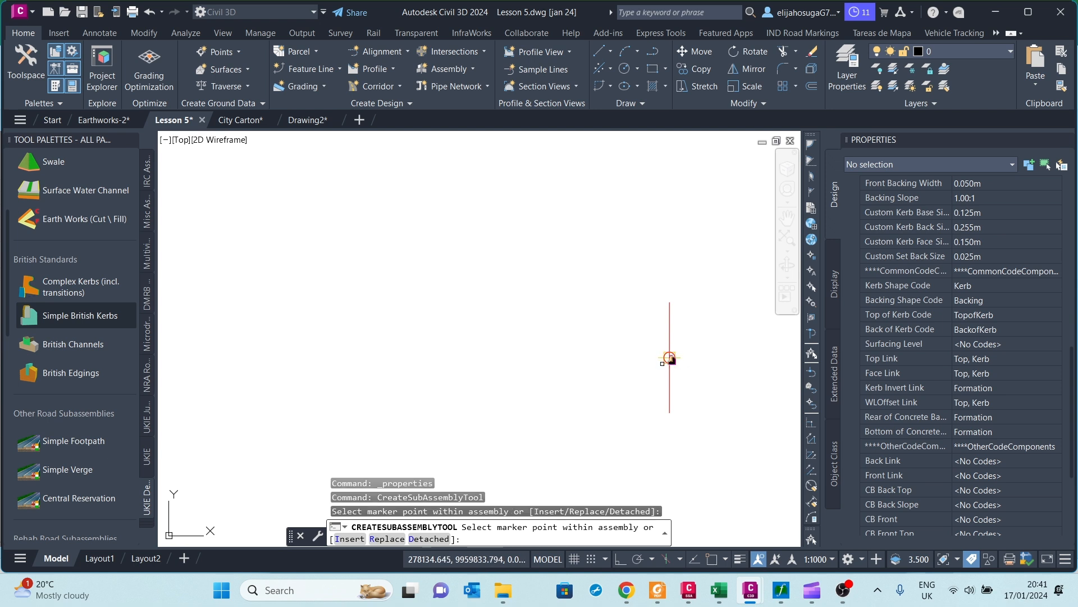
Inspect the placed right-side kerb and its parameters, leave the placement command, and undo the kerb
scroll(657, 336, "down", 4)
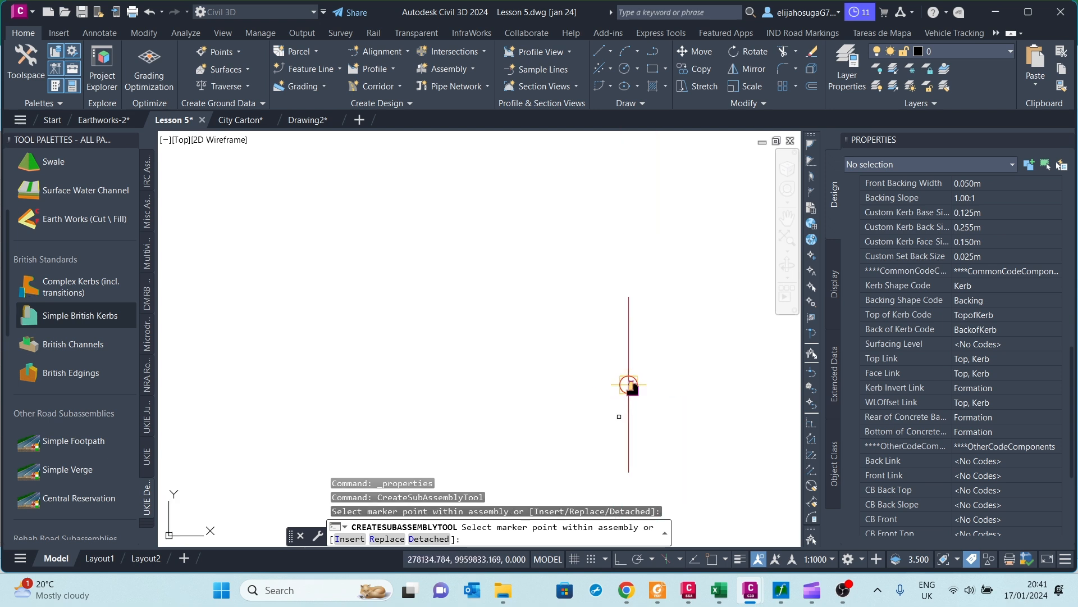
scroll(723, 385, "down", 3)
scroll(715, 390, "up", 3)
scroll(669, 387, "up", 4)
scroll(928, 309, "down", 3)
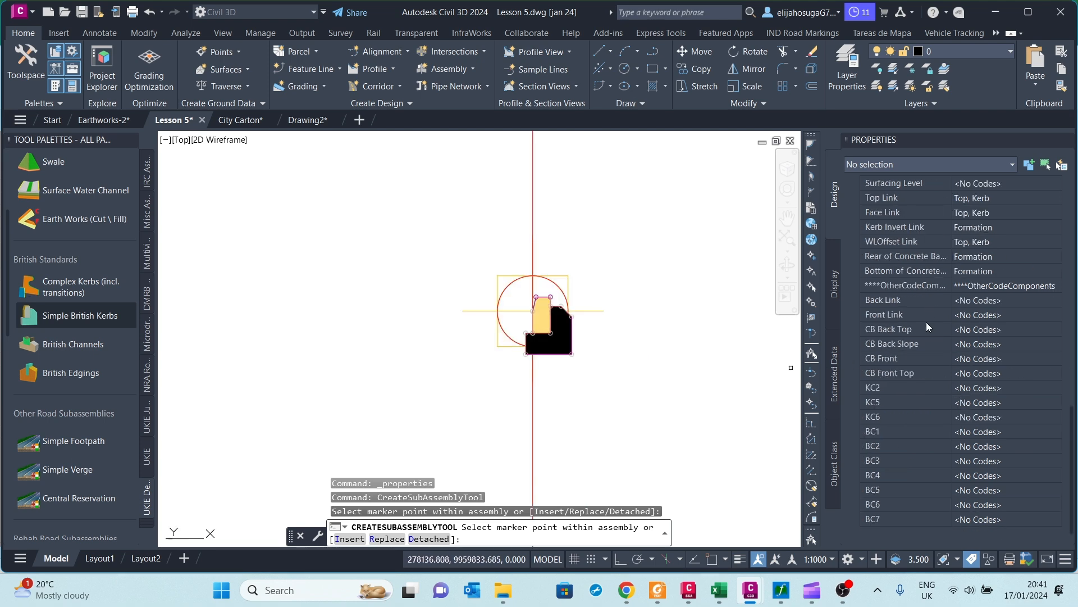
scroll(924, 328, "up", 10)
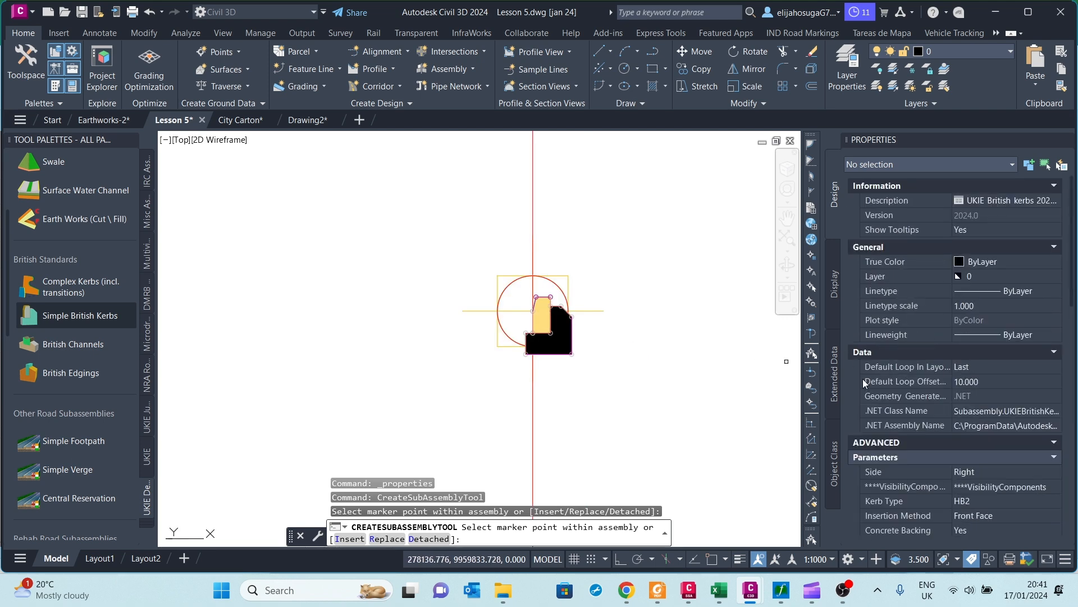
scroll(893, 393, "down", 1)
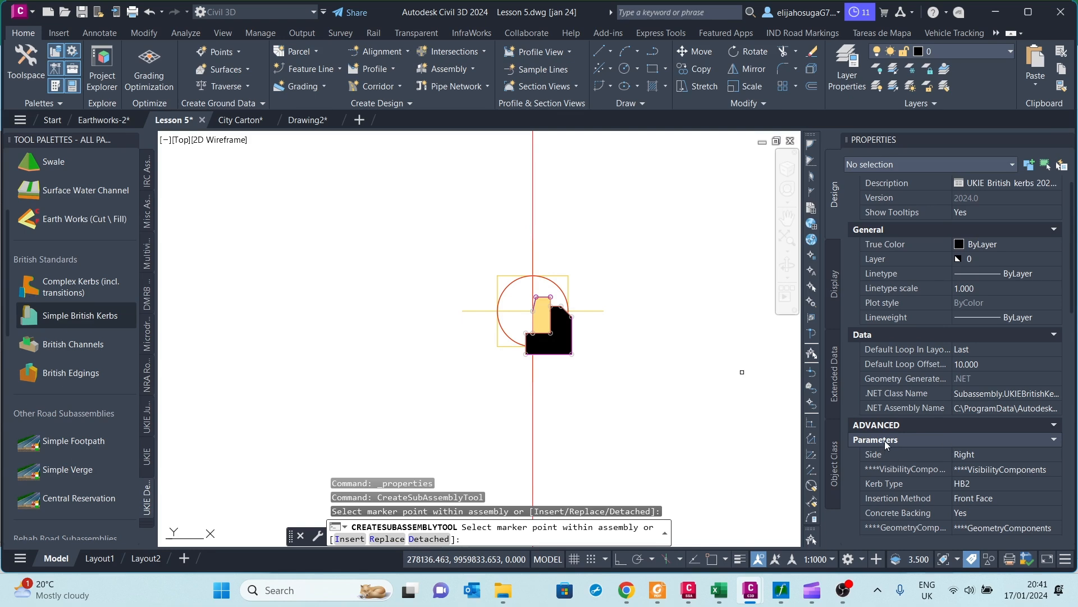
key("ctrl+z")
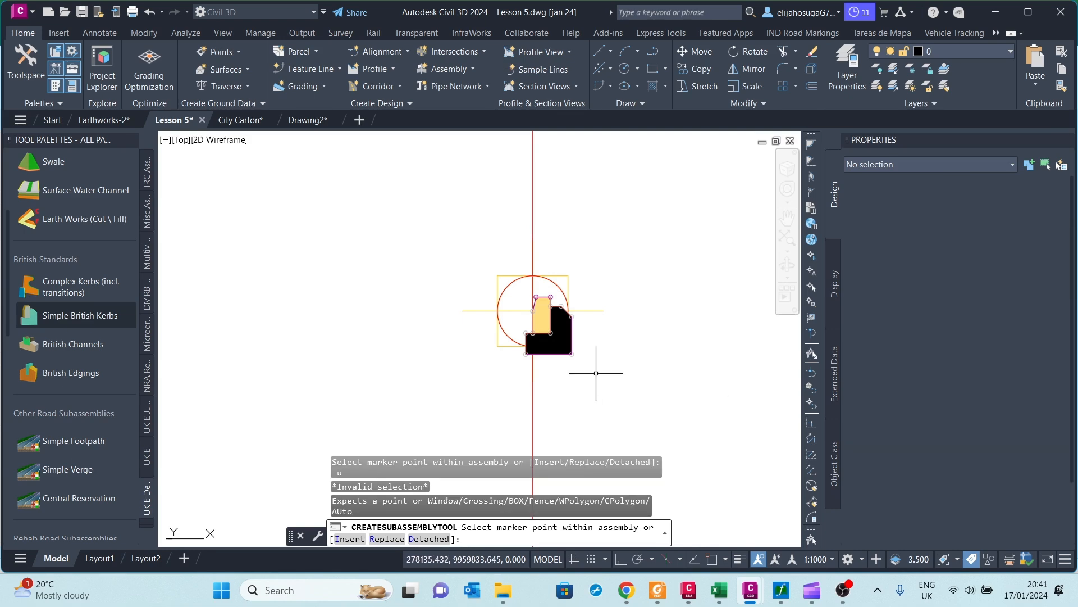
key("Escape")
key("ctrl+z")
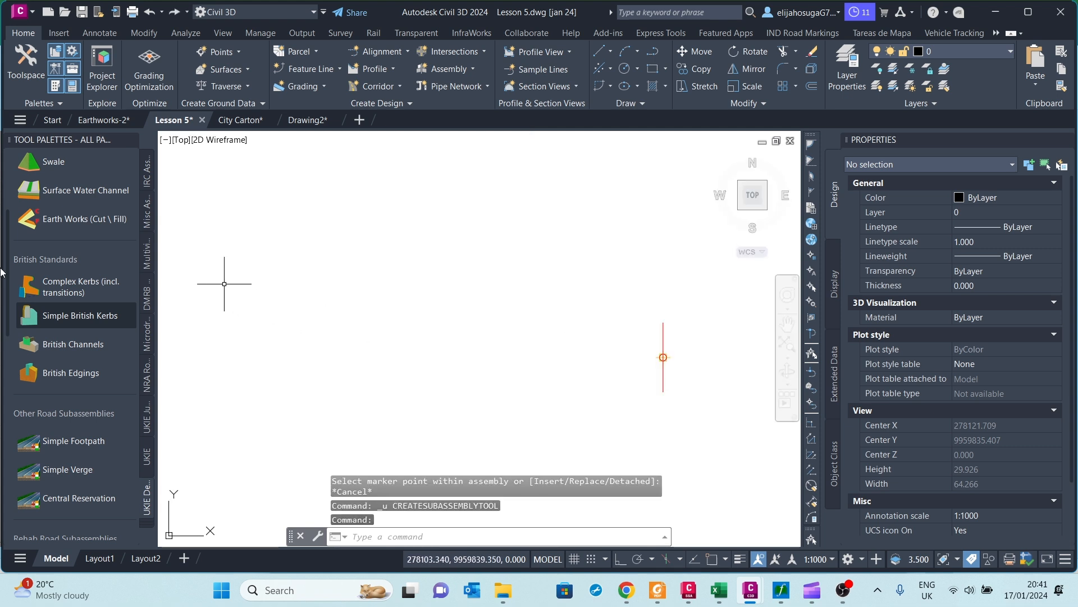
Place a Simple British Kerbs subassembly with its side set to Left on the Median assembly's baseline
left_click(81, 318)
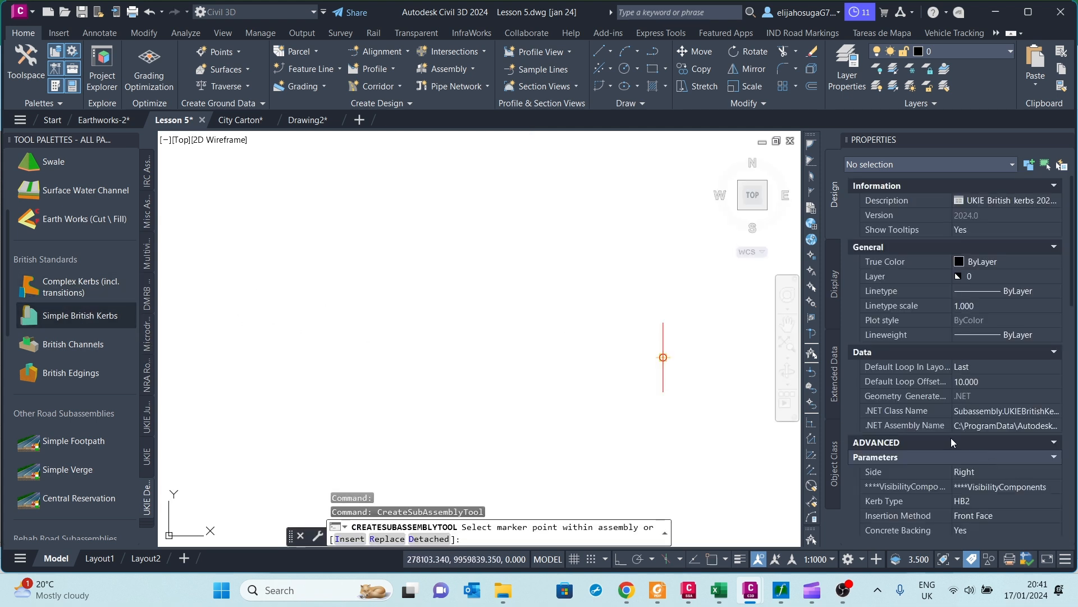
left_click(979, 466)
left_click(977, 471)
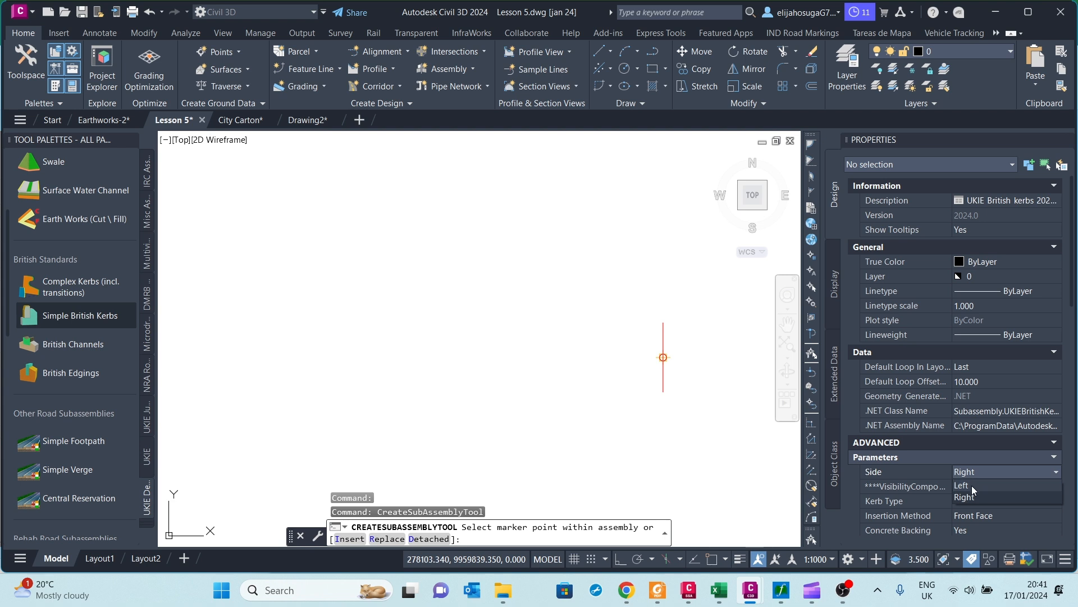
left_click(966, 498)
scroll(723, 377, "up", 3)
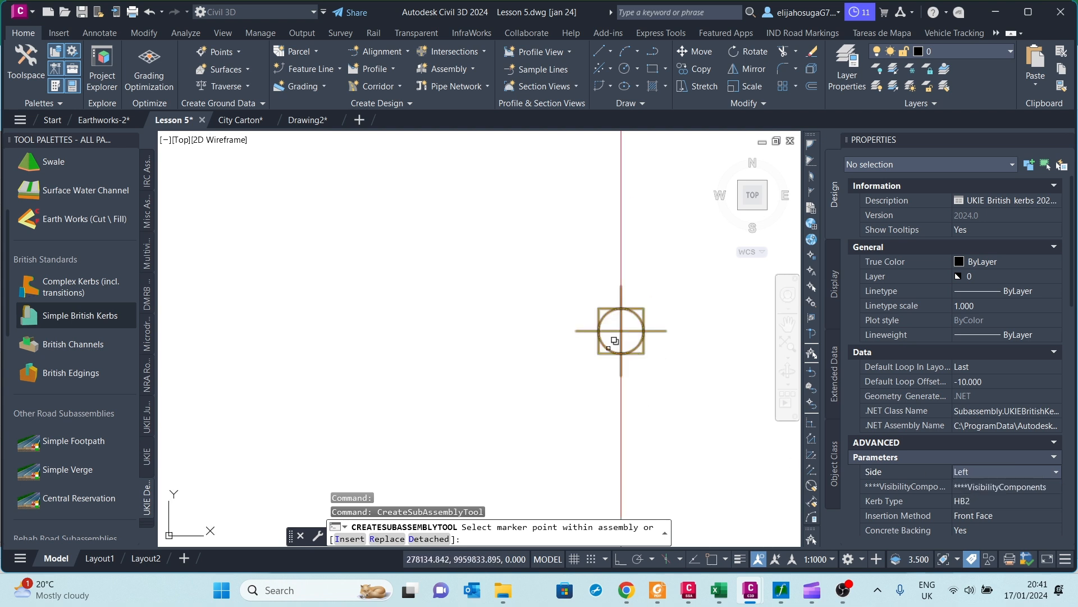
left_click(614, 341)
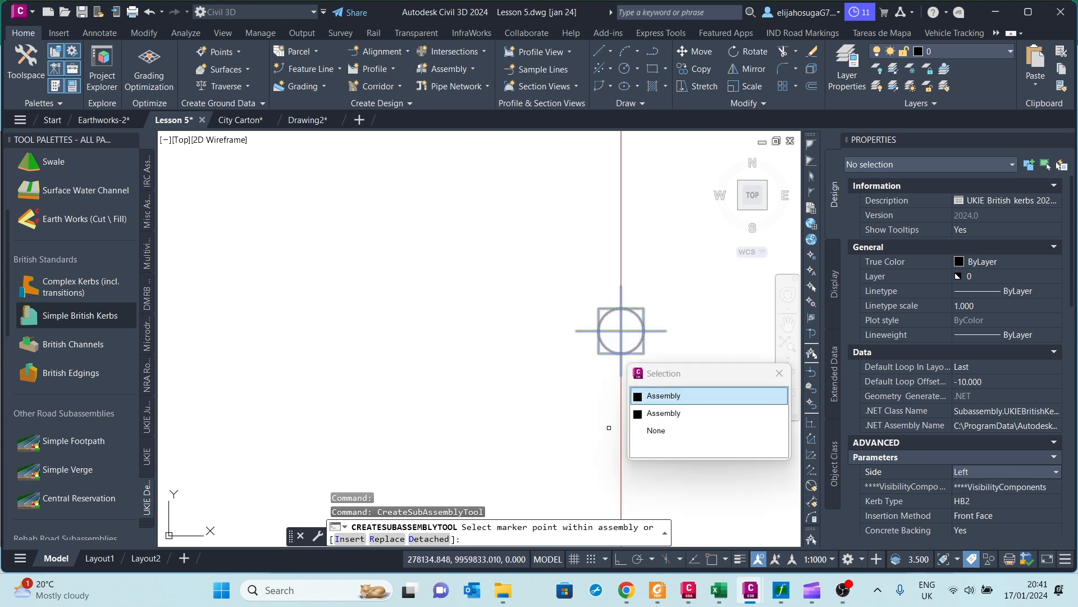
left_click(653, 397)
scroll(562, 326, "down", 4)
key("Escape")
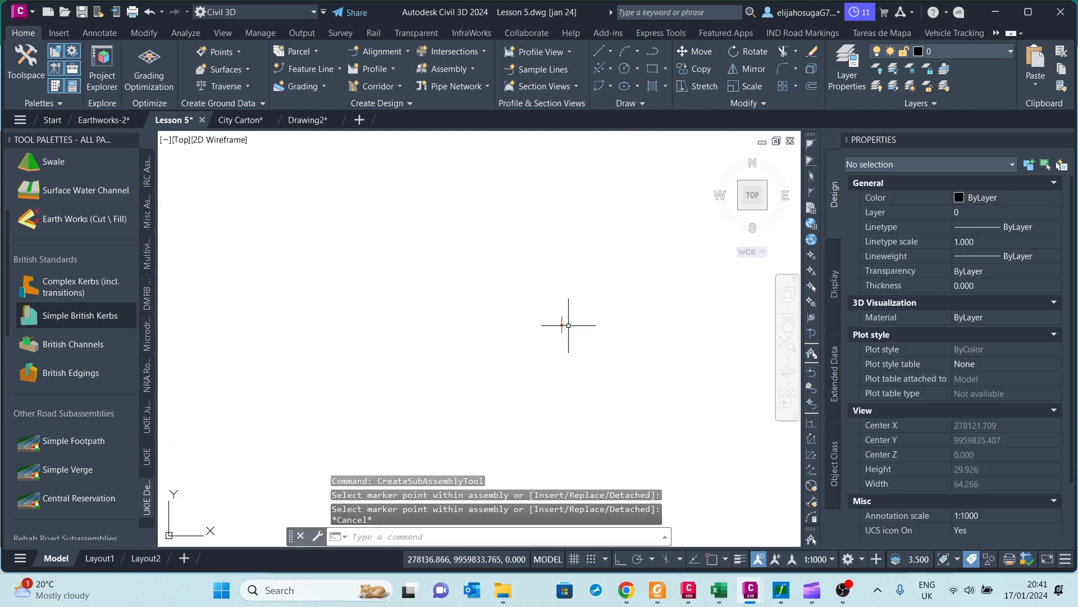
Add an offset to the Median assembly in the empty space to the left of its baseline
scroll(562, 309, "up", 3)
scroll(564, 309, "up", 2)
scroll(554, 325, "down", 4)
scroll(559, 323, "up", 1)
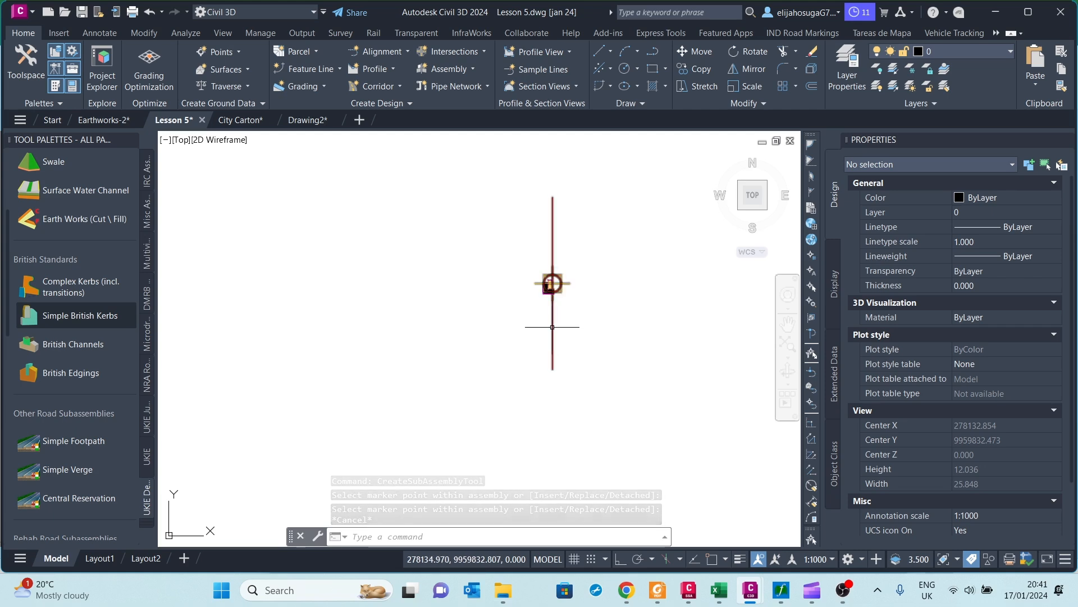
left_click(552, 326)
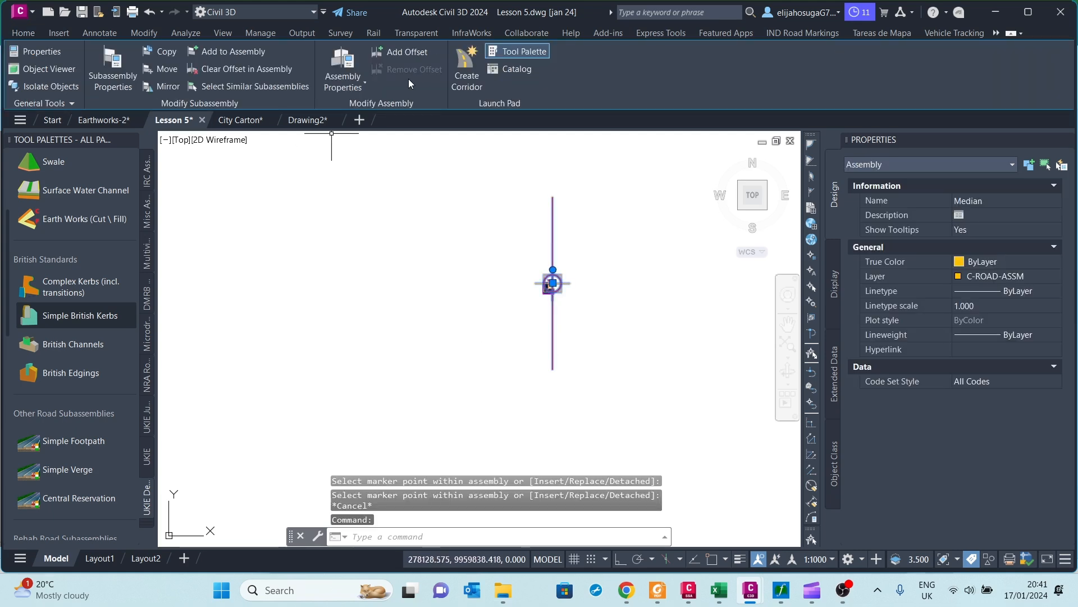
left_click(400, 53)
middle_click_drag(428, 275, 673, 277)
scroll(548, 296, "down", 4)
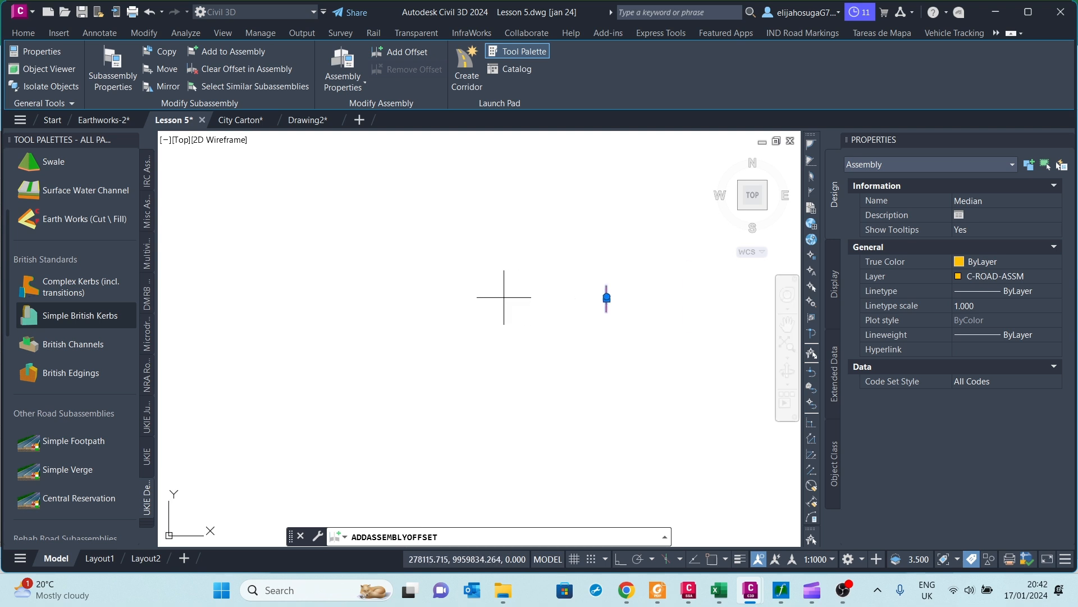
scroll(559, 354, "down", 3)
scroll(541, 320, "up", 8)
key("Escape")
scroll(410, 308, "down", 3)
Place a Simple British Kerbs subassembly with its side set to Right on the Median assembly's offset
left_click(80, 315)
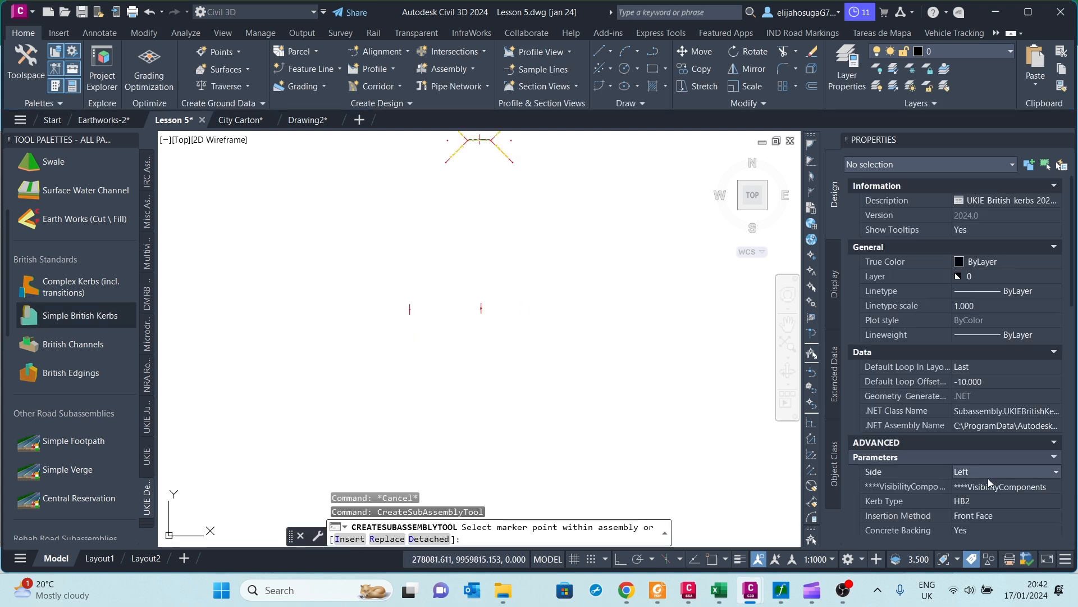
left_click(989, 479)
left_click(982, 496)
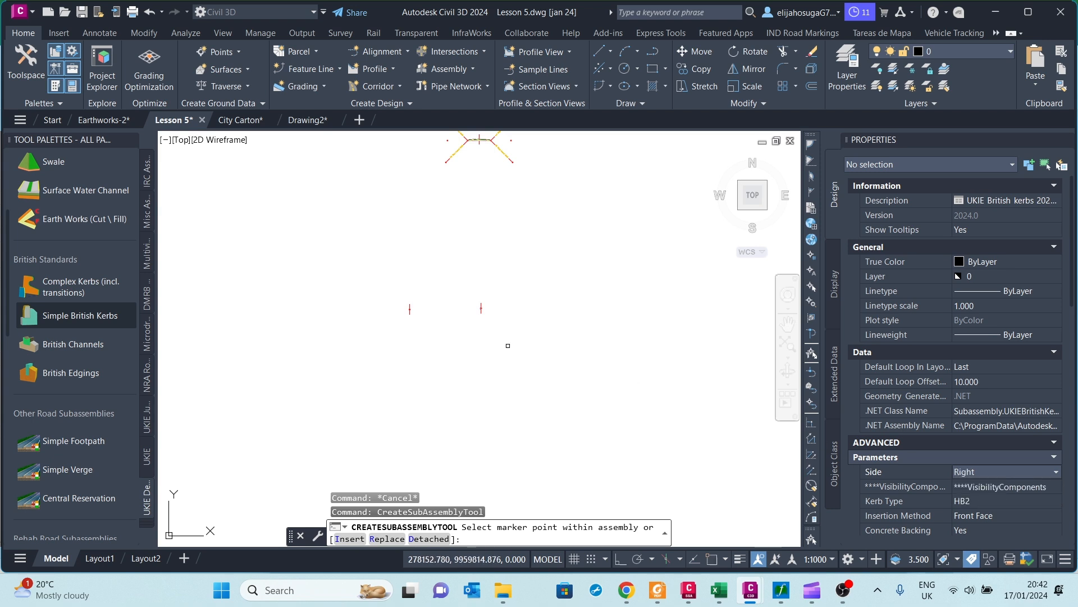
scroll(411, 312, "up", 5)
left_click(359, 248)
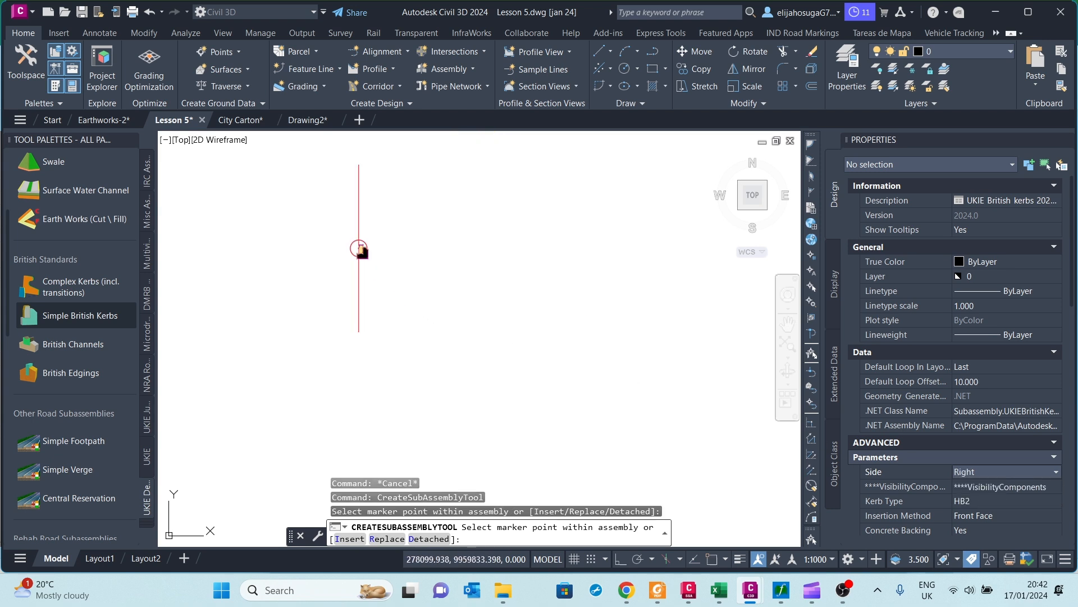
scroll(360, 249, "down", 8)
key("Escape")
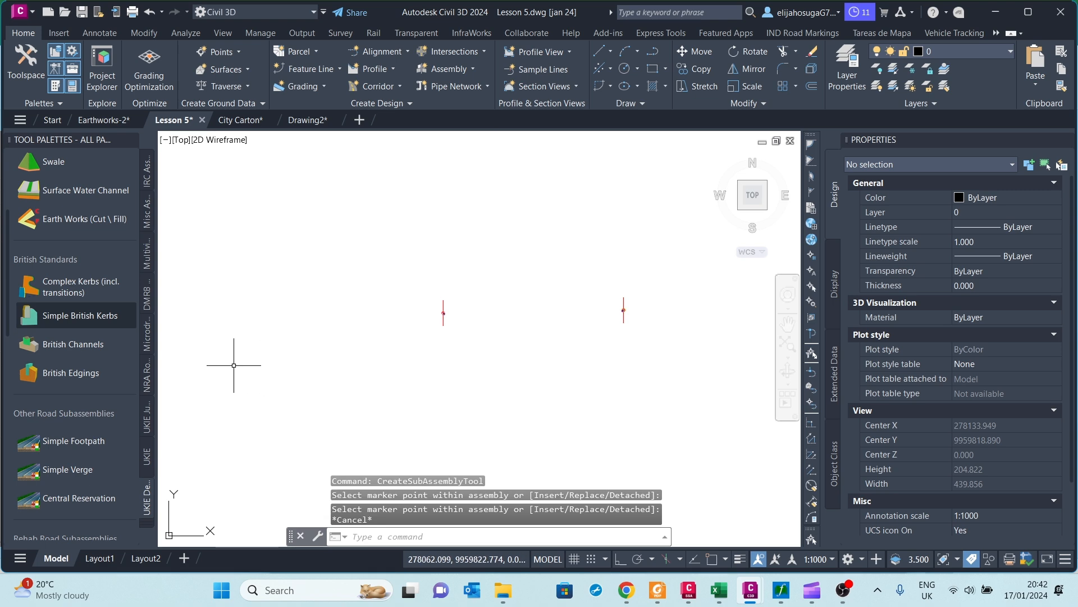
Look through the UKIE Design subassemblies, then switch to the Medians subassembly palette
scroll(16, 230, "down", 15)
scroll(28, 284, "up", 14)
scroll(27, 294, "up", 5)
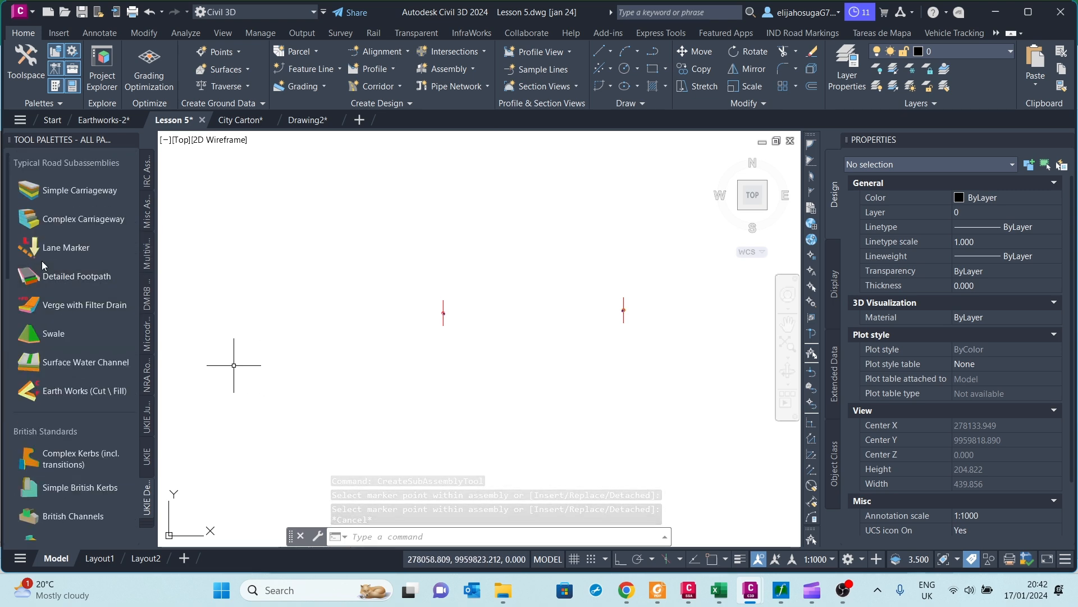
scroll(450, 337, "up", 20)
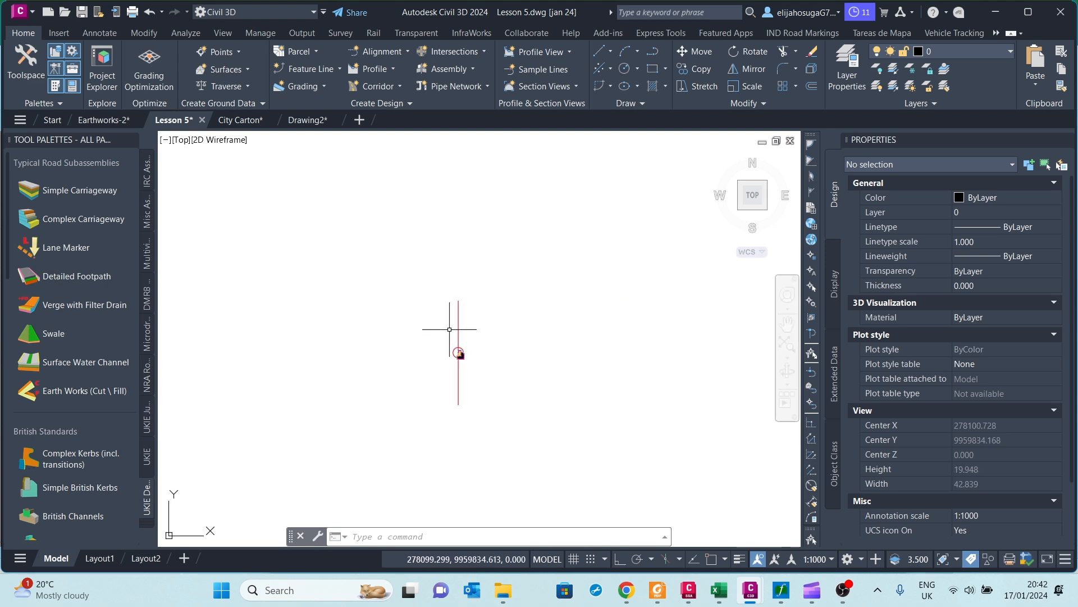
scroll(443, 379, "down", 3)
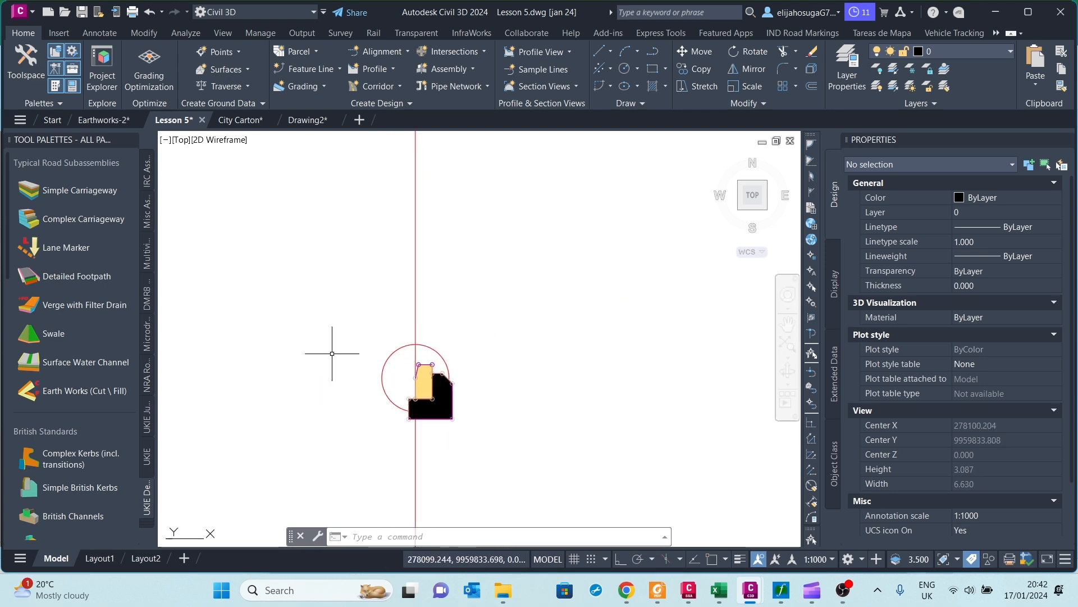
scroll(126, 337, "down", 7)
scroll(120, 339, "down", 15)
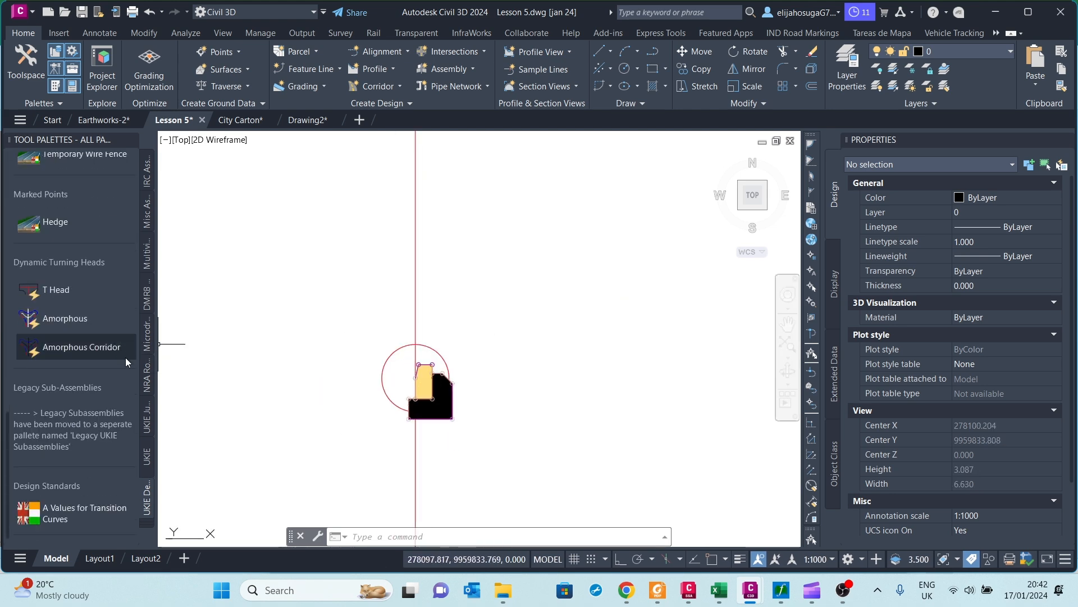
left_click(149, 524)
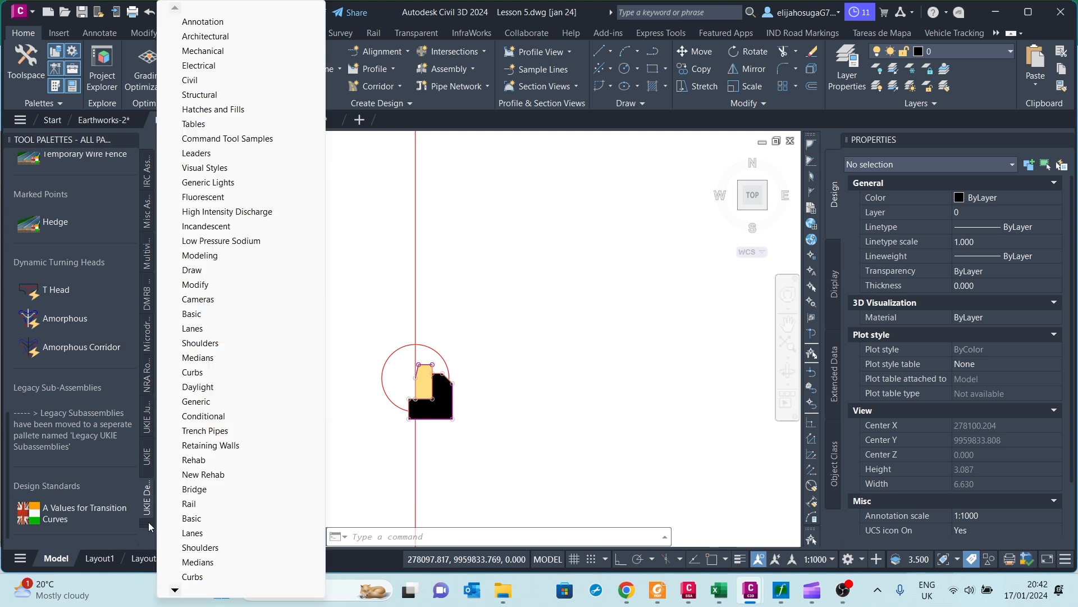
left_click(211, 360)
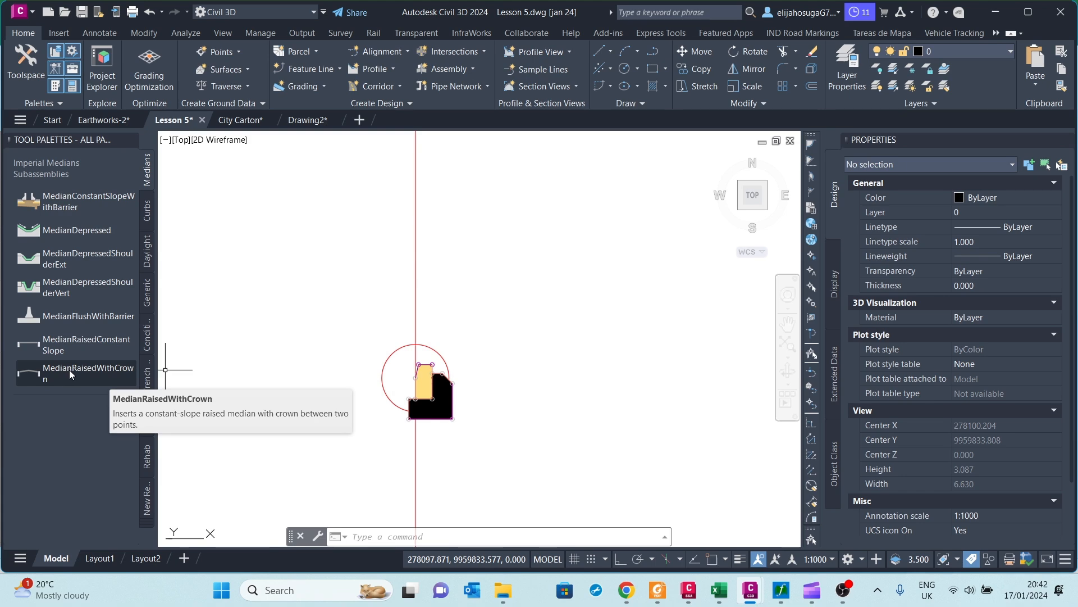
Attach a MedianRaisedWithCrown subassembly with default parameters to the top back point of the kerb on the Median assembly's offset
left_click(69, 370)
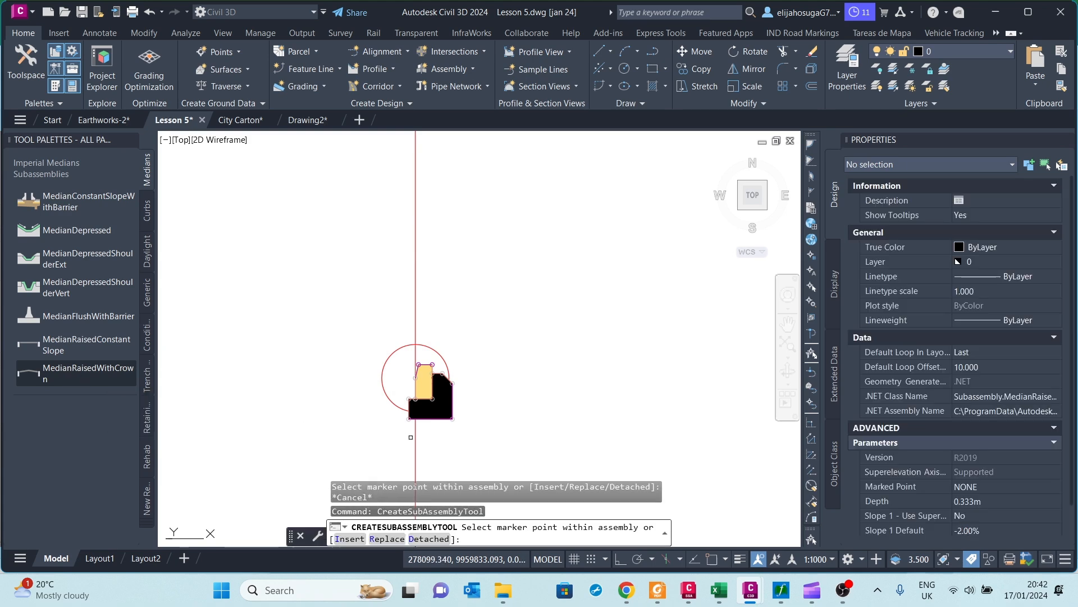
scroll(1032, 436, "down", 1)
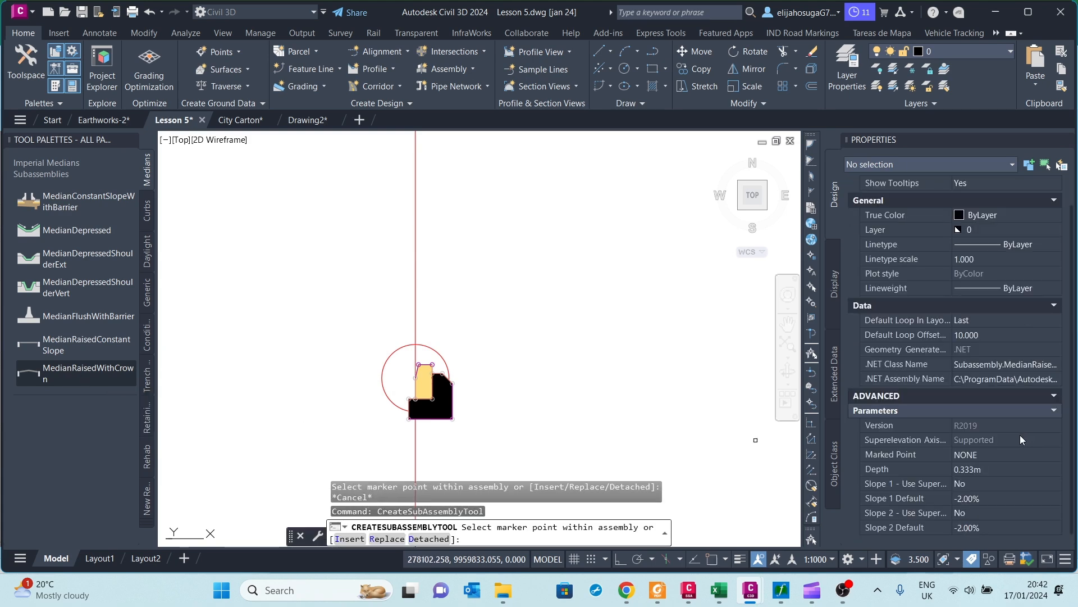
scroll(1006, 486, "up", 1)
scroll(1003, 483, "down", 1)
left_click(440, 355)
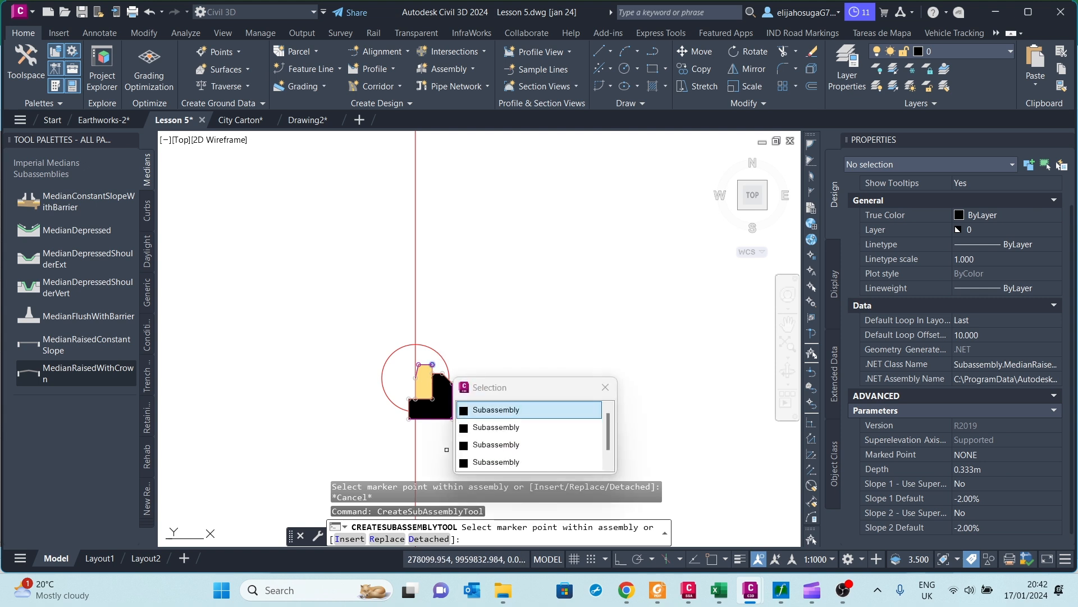
left_click(504, 414)
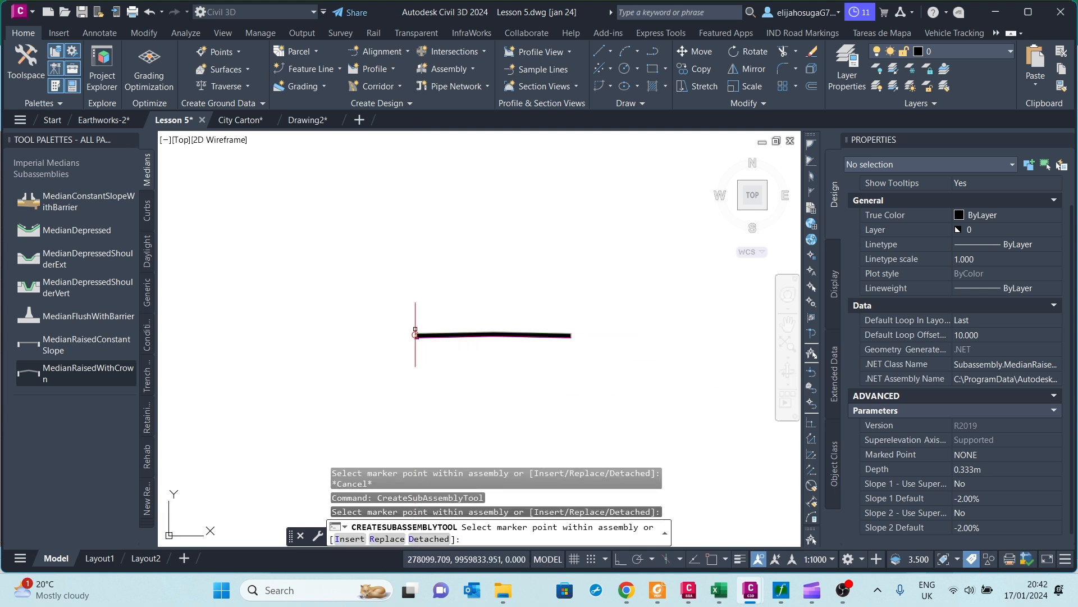
scroll(556, 314, "down", 3)
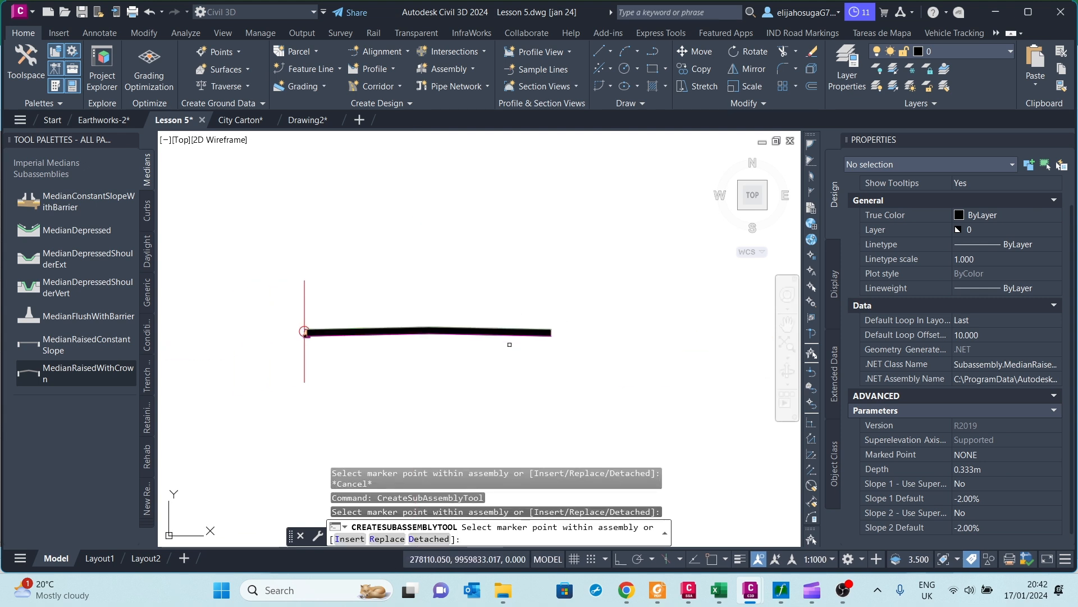
End the subassembly placement and examine the raised median's far end and the kerb on the Median assembly's baseline
scroll(553, 337, "down", 2)
scroll(551, 388, "down", 4)
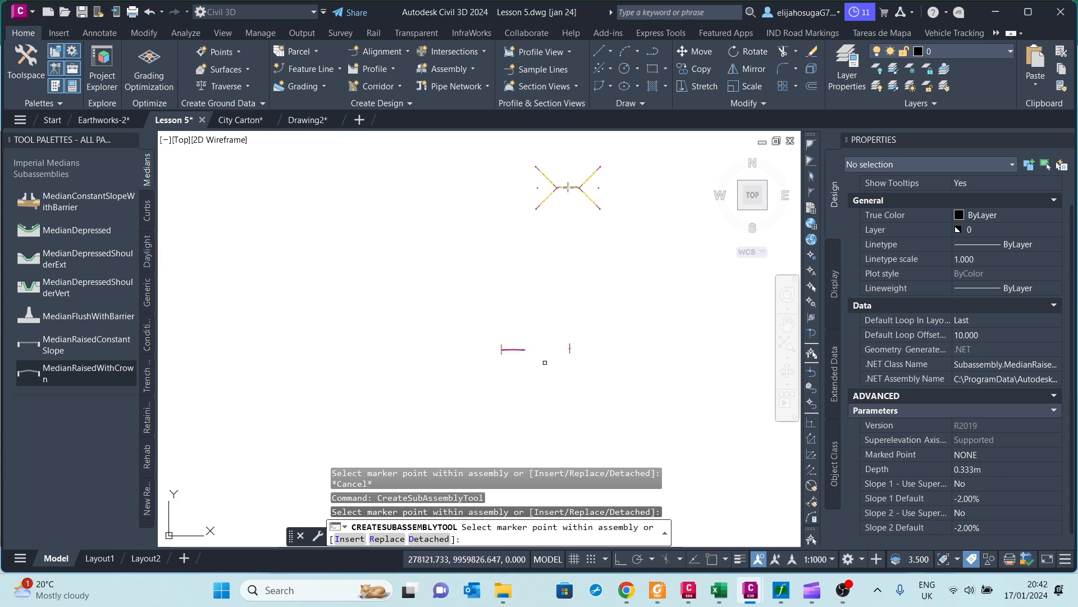
key("Escape")
scroll(479, 354, "up", 5)
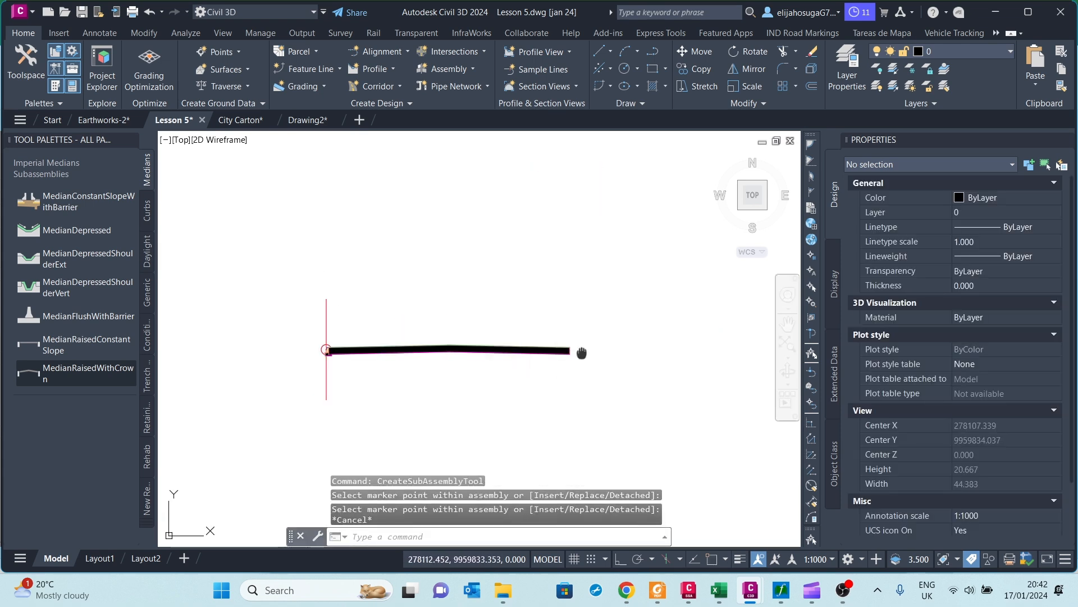
scroll(421, 382, "down", 4)
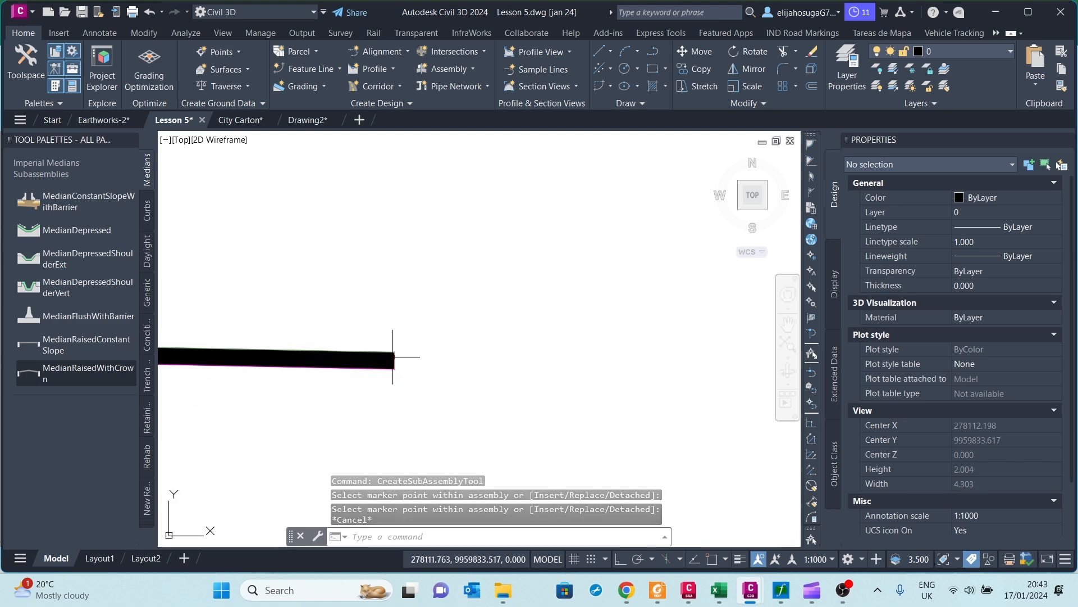
scroll(539, 401, "up", 6)
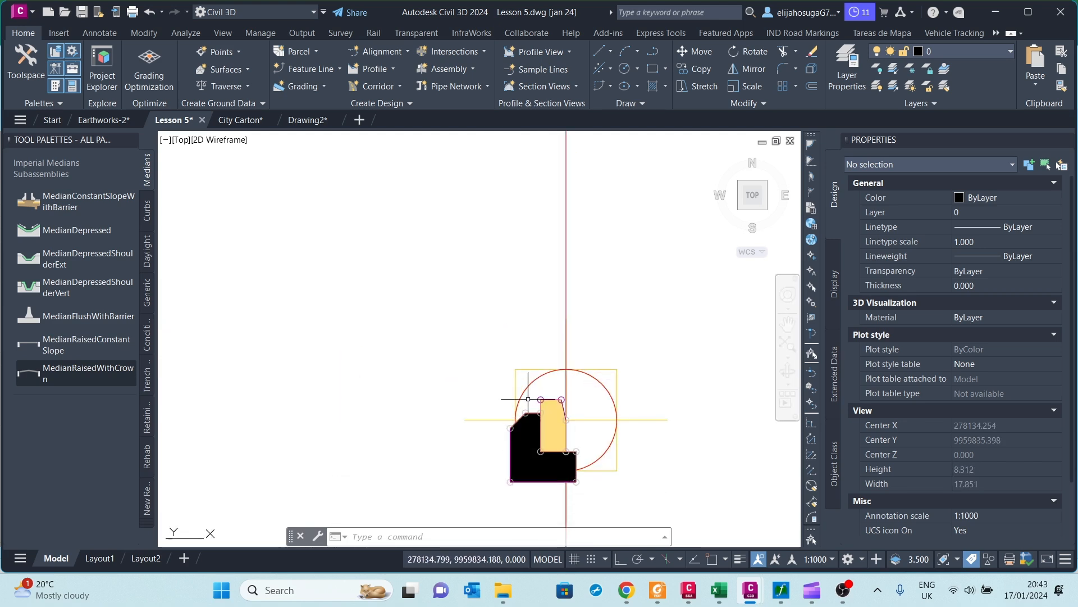
scroll(542, 407, "down", 6)
scroll(500, 410, "up", 1)
middle_click_drag(368, 448, 502, 407)
scroll(663, 401, "up", 3)
scroll(643, 398, "down", 3)
scroll(373, 366, "up", 2)
scroll(543, 397, "up", 1)
scroll(527, 395, "down", 2)
scroll(527, 395, "down", 3)
scroll(597, 378, "up", 8)
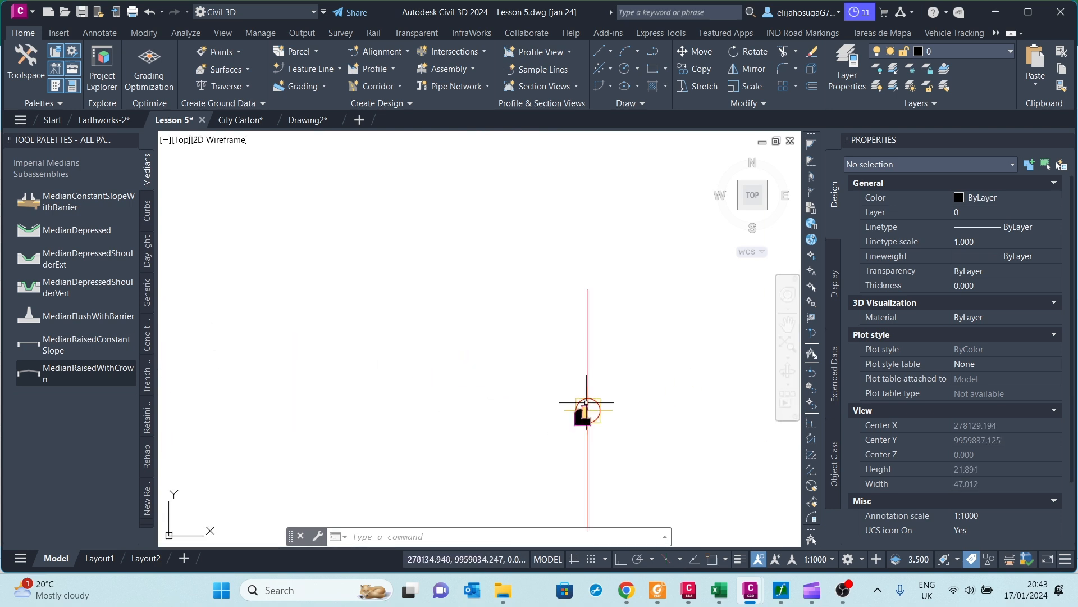
scroll(595, 387, "down", 6)
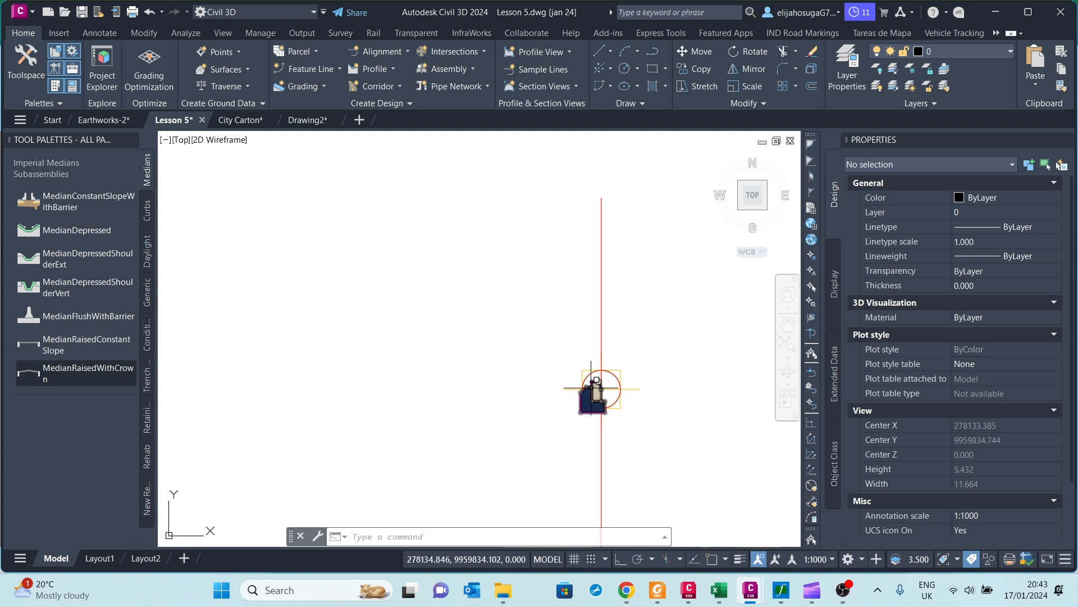
Switch to the Generic subassemblies and place a MarkPoint on the top back point of the kerb at the Median assembly's baseline
left_click(142, 525)
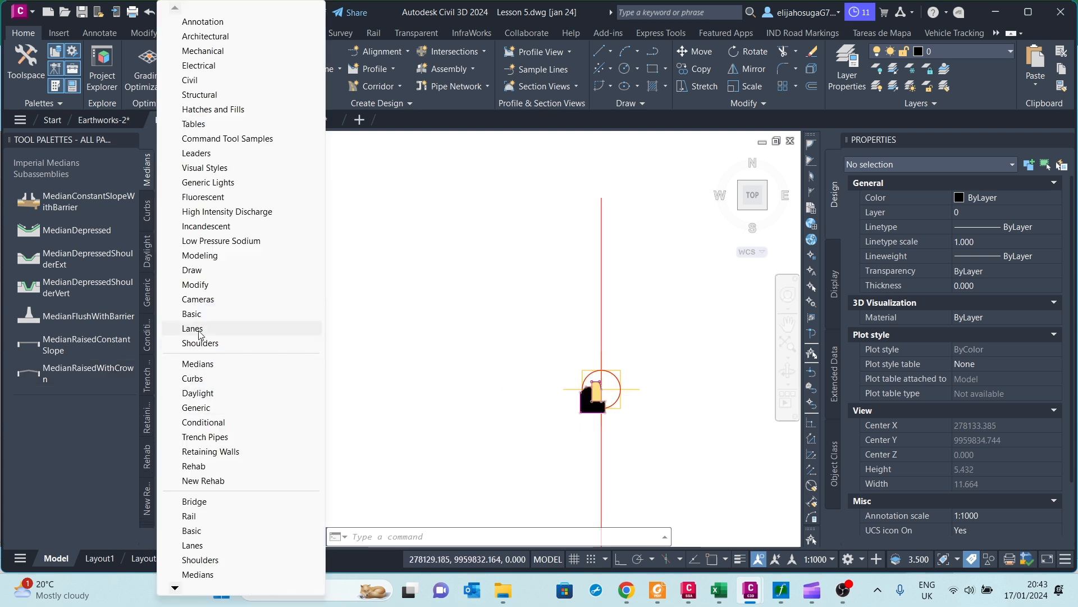
left_click(191, 314)
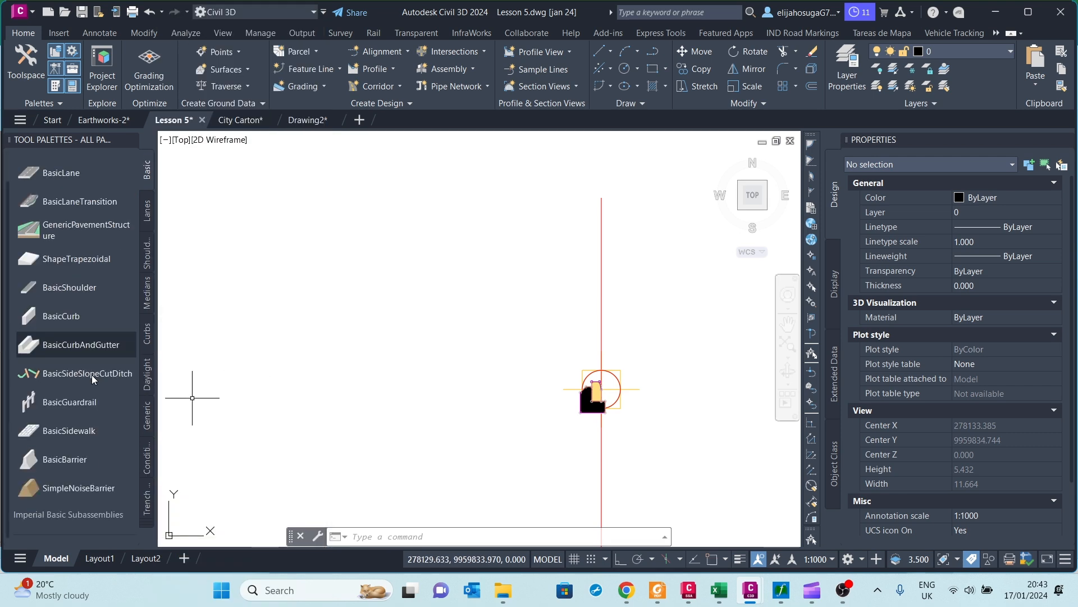
left_click(141, 522)
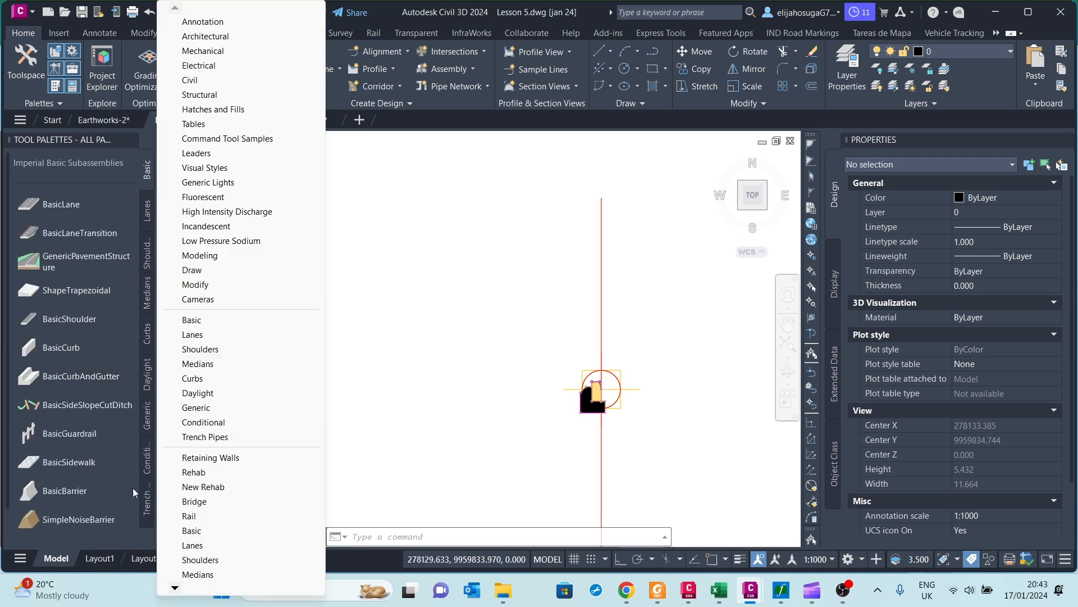
left_click(205, 407)
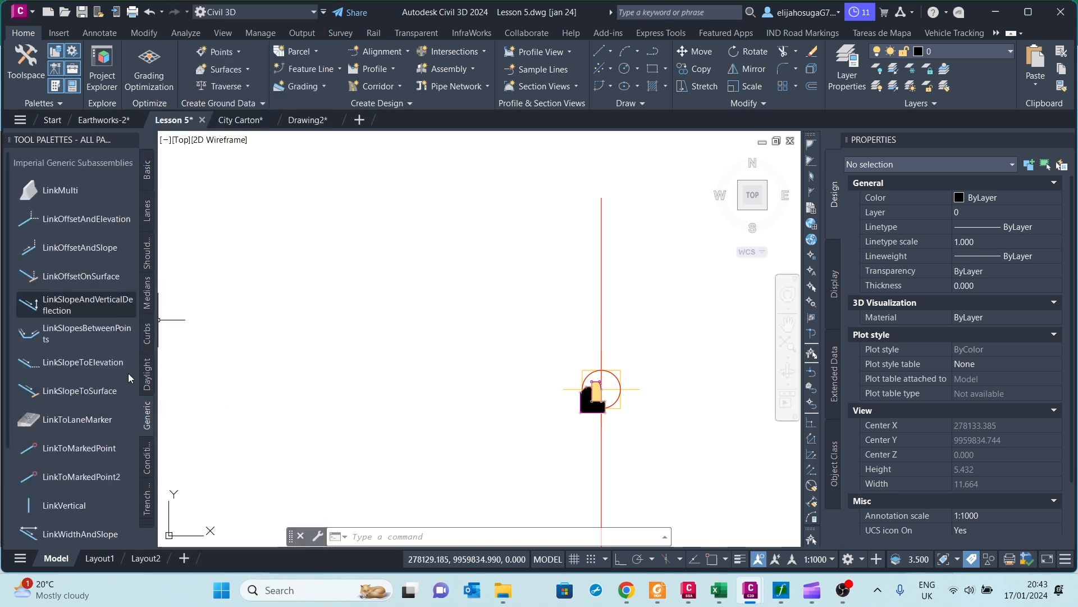
scroll(89, 368, "down", 3)
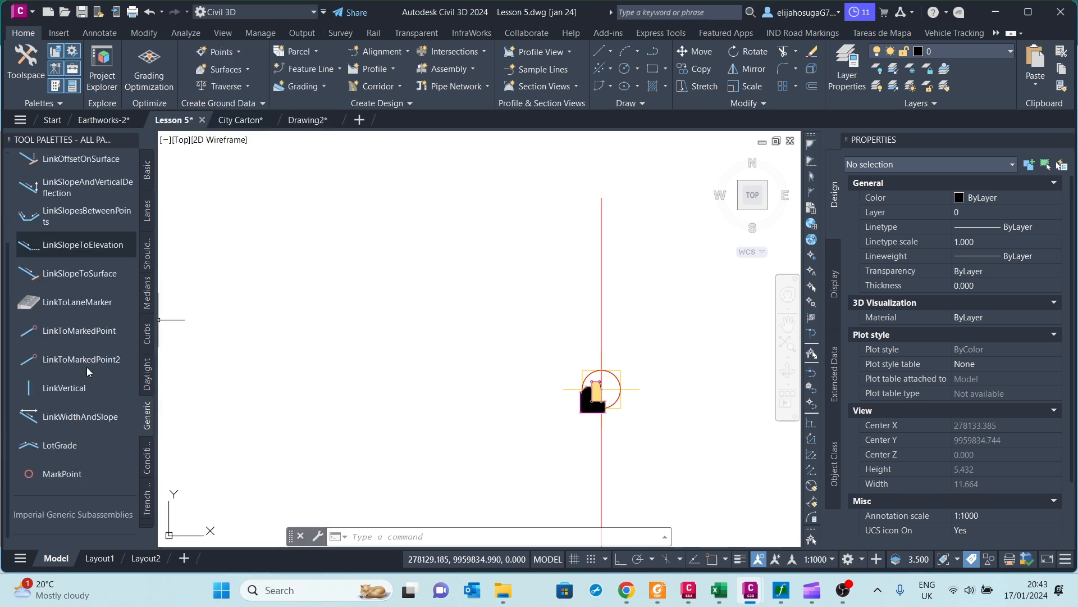
left_click(62, 473)
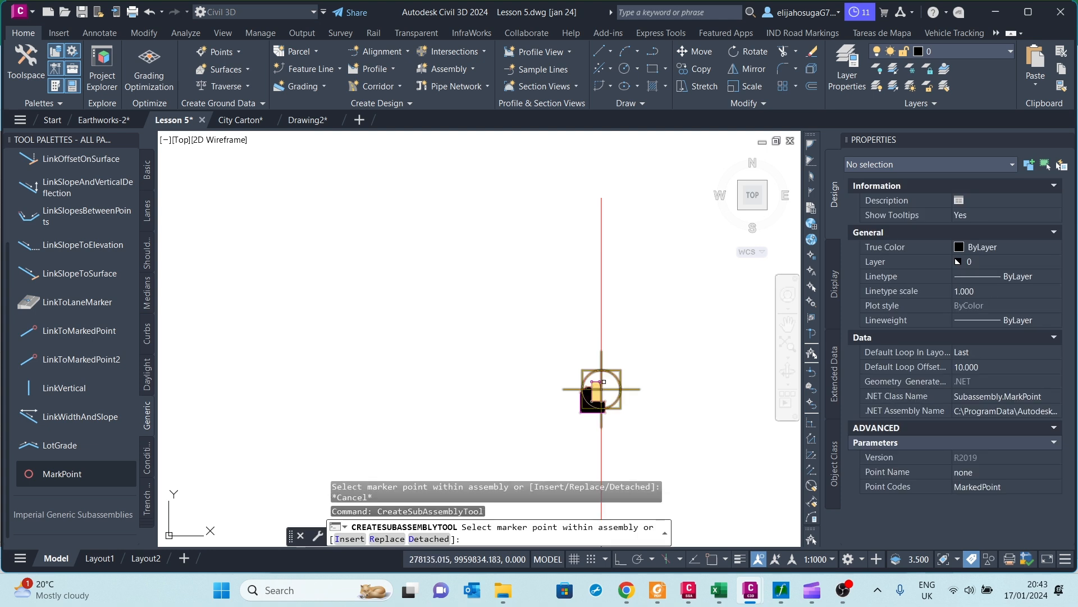
scroll(589, 385, "up", 8)
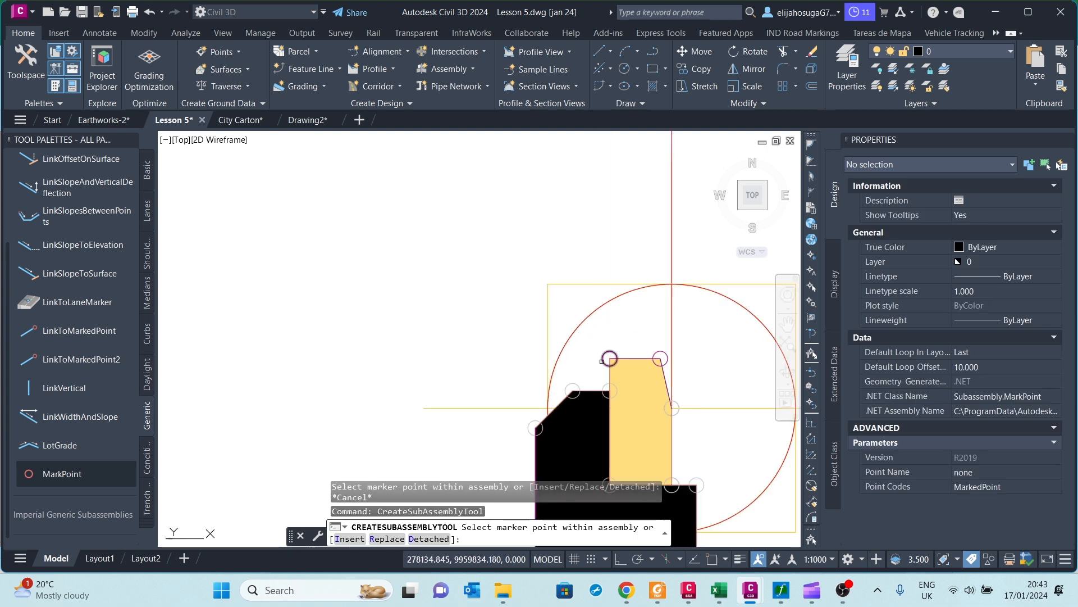
scroll(590, 370, "up", 3)
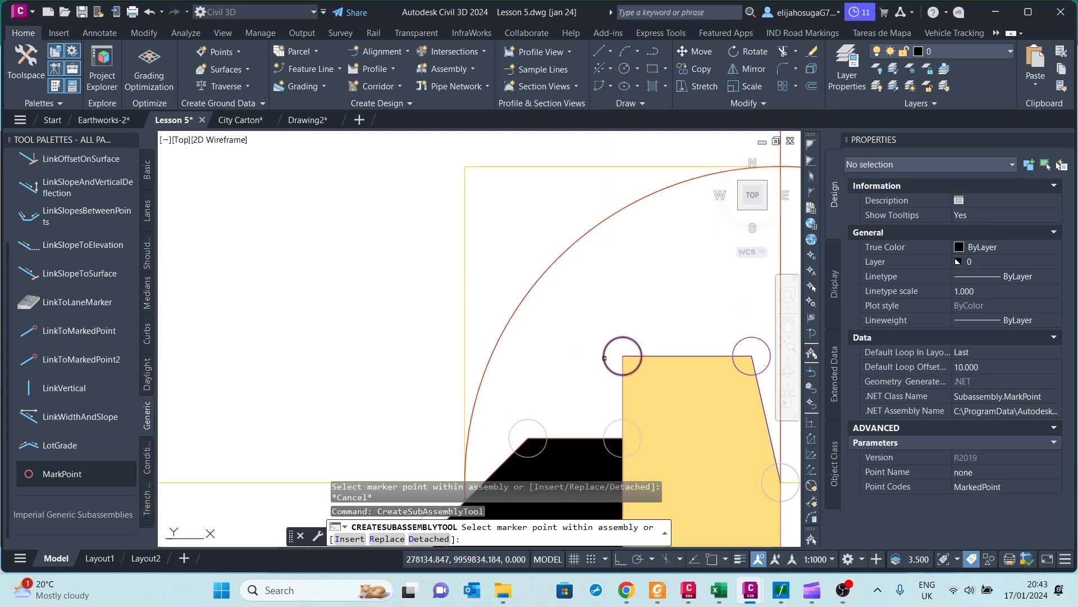
Set both the point name and the point codes of the MarkPoint to TBC and end its placement
left_click(990, 474)
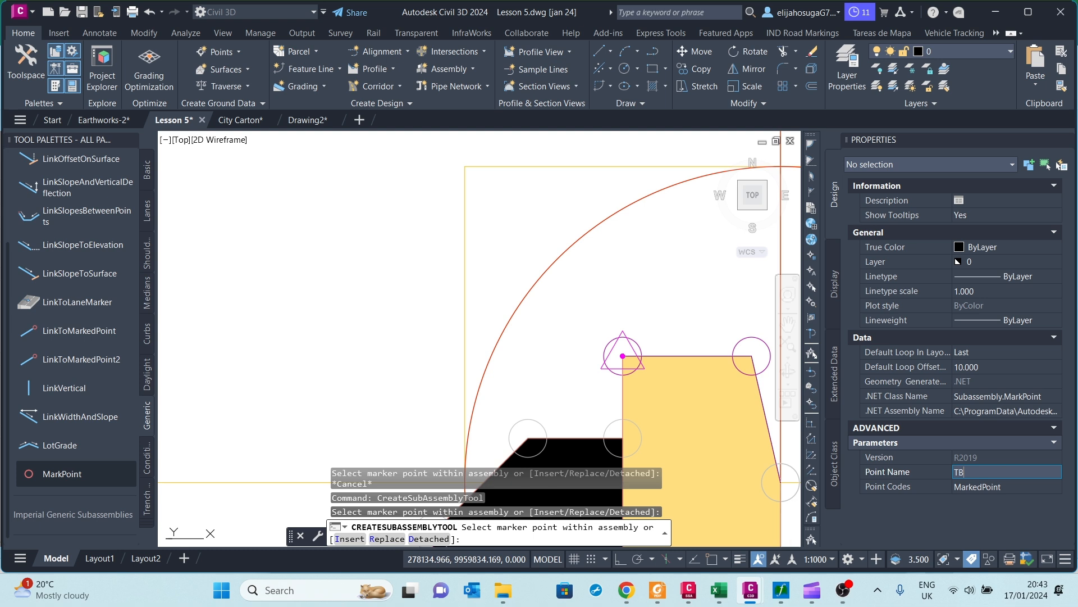
left_click(985, 487)
type("Top of Back of CuB")
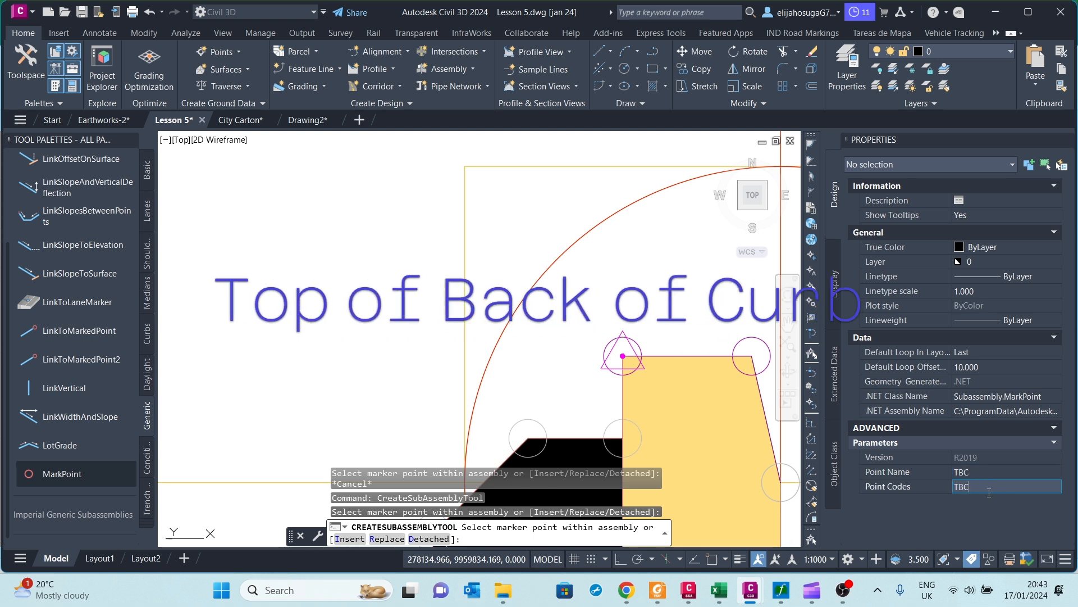
key("Escape")
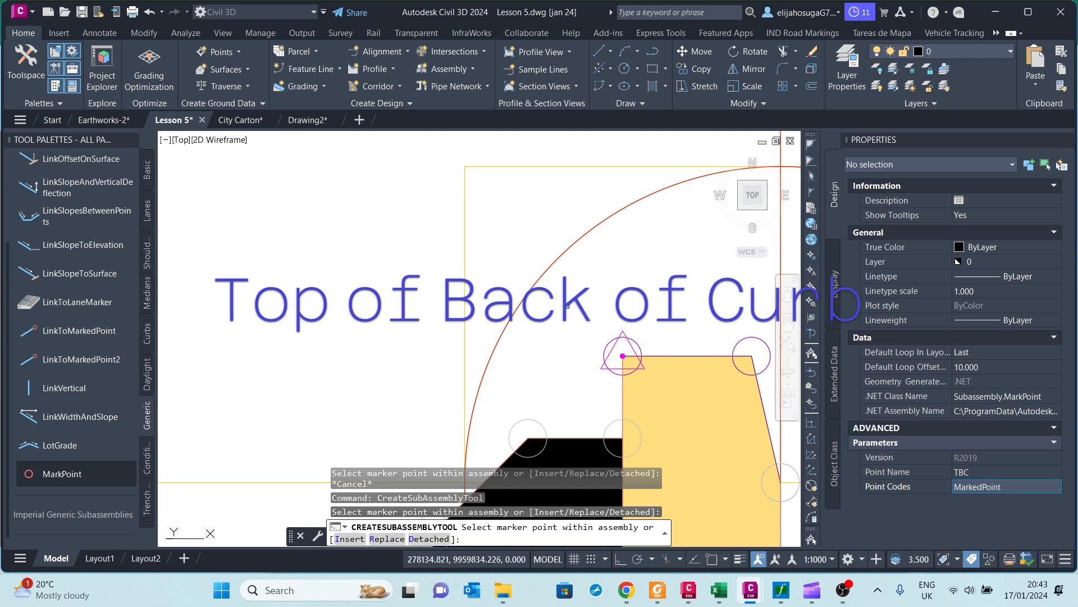
double_click(1008, 488)
type("TBC")
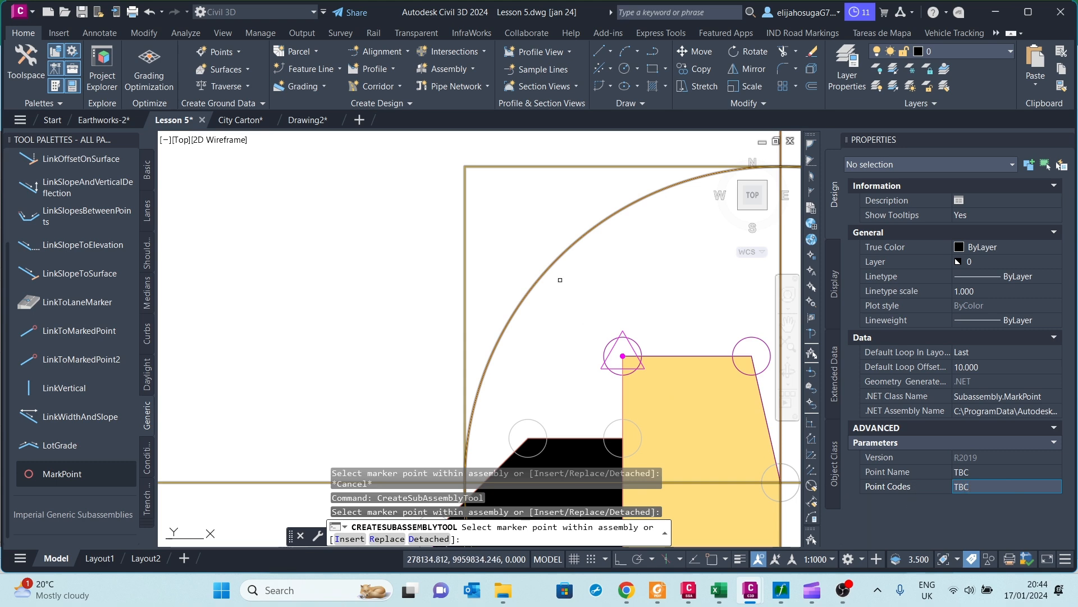
key("Escape")
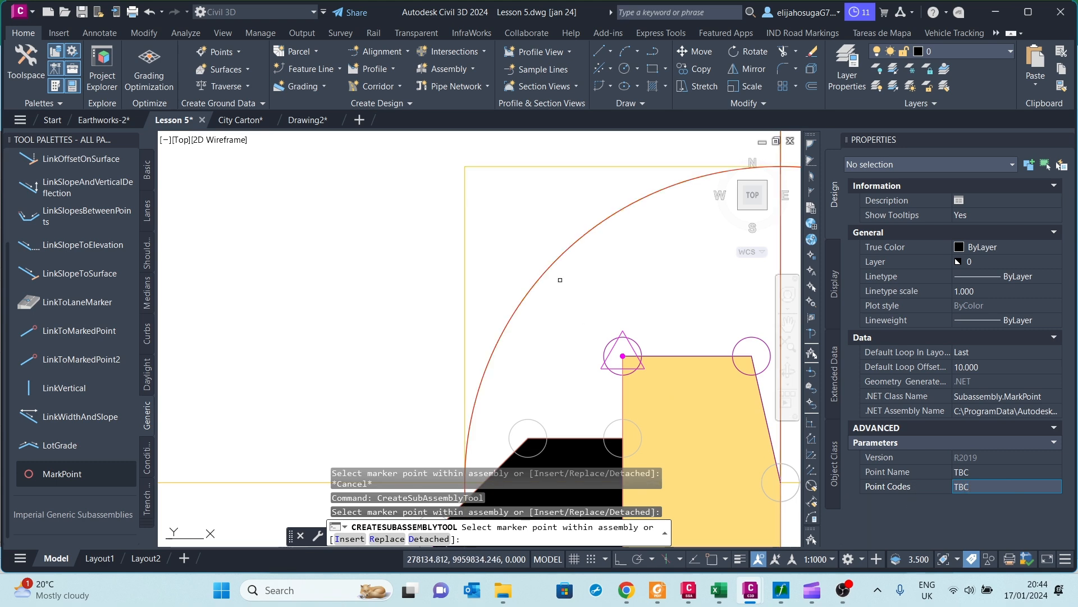
Set the marked point of the MedianRaisedWithCrown subassembly to TBC
scroll(507, 311, "down", 8)
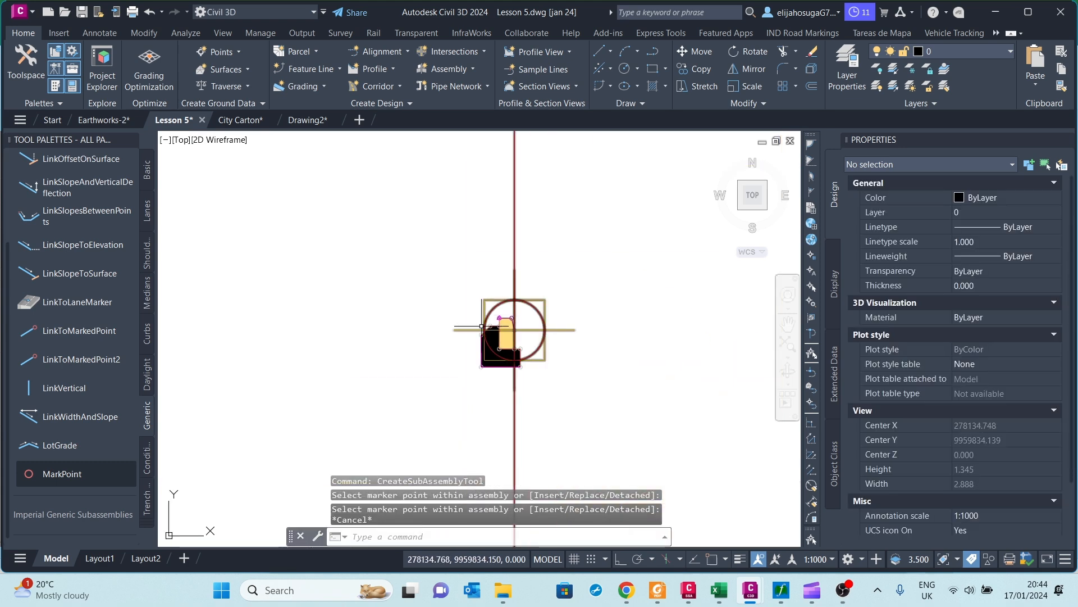
scroll(555, 344, "up", 8)
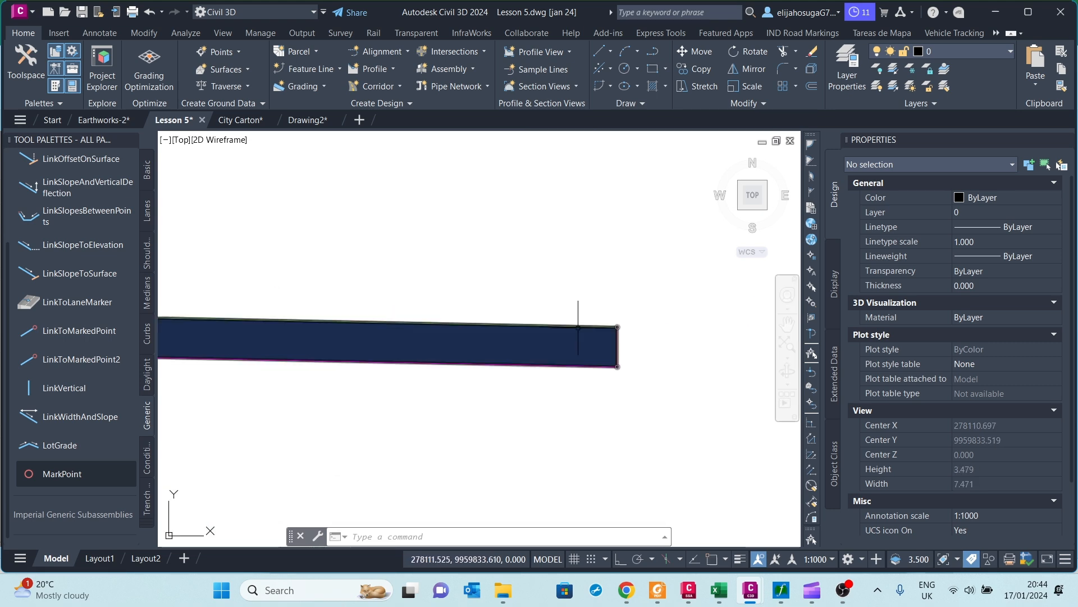
left_click(568, 322)
scroll(568, 322, "down", 5)
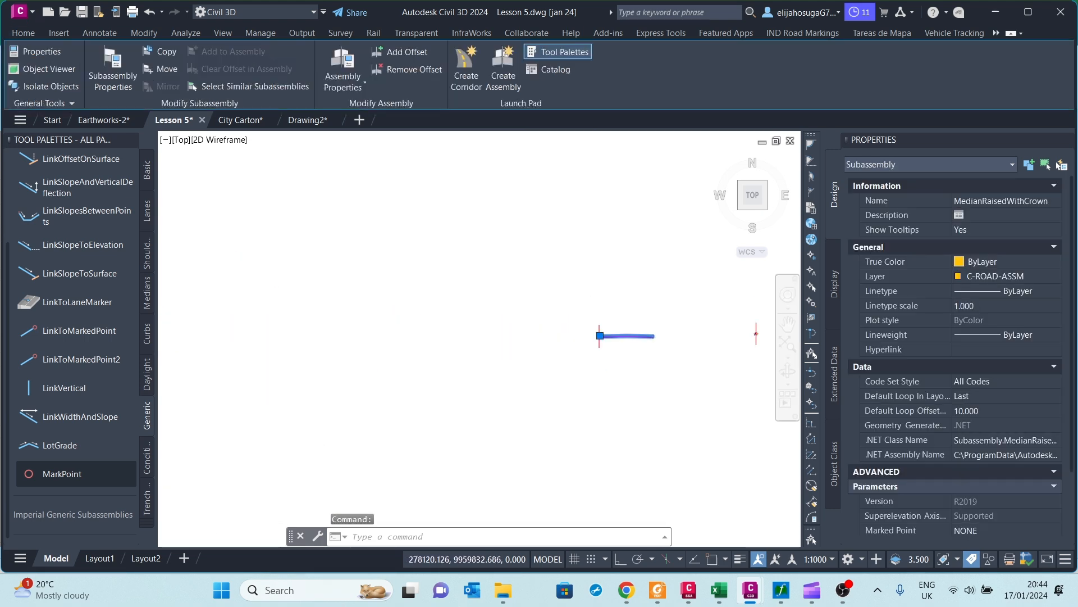
scroll(989, 506, "down", 3)
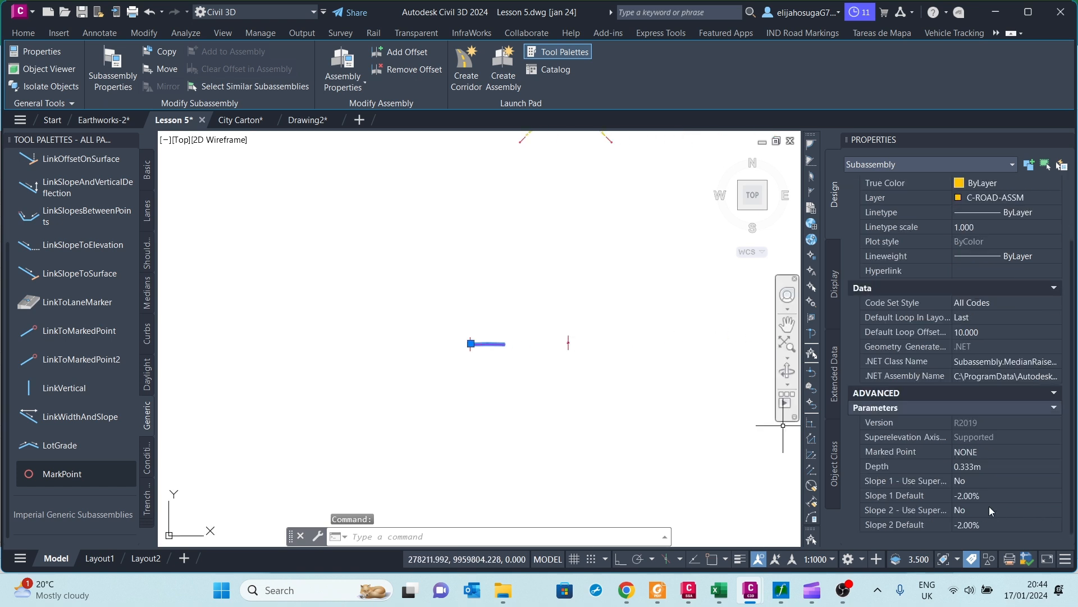
left_click(974, 452)
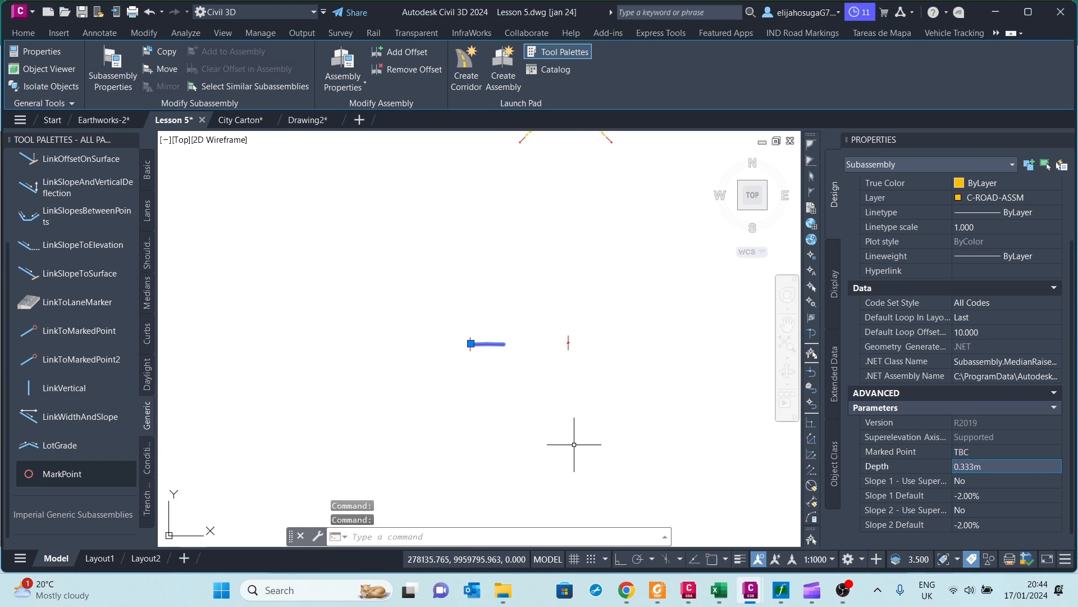
key("Escape")
Open the corridor properties of the divided road corridor
scroll(517, 337, "down", 6)
scroll(520, 272, "down", 4)
scroll(487, 250, "up", 3)
scroll(411, 219, "up", 3)
middle_click_drag(411, 219, 442, 290)
scroll(399, 249, "up", 2)
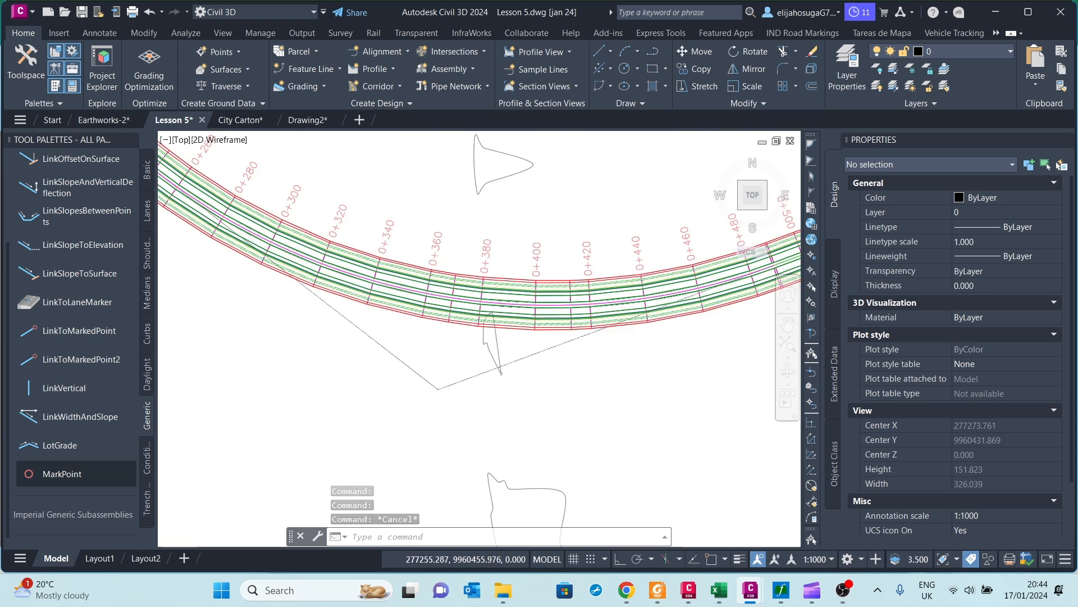
scroll(431, 273, "up", 3)
left_click(461, 292)
scroll(461, 293, "down", 5)
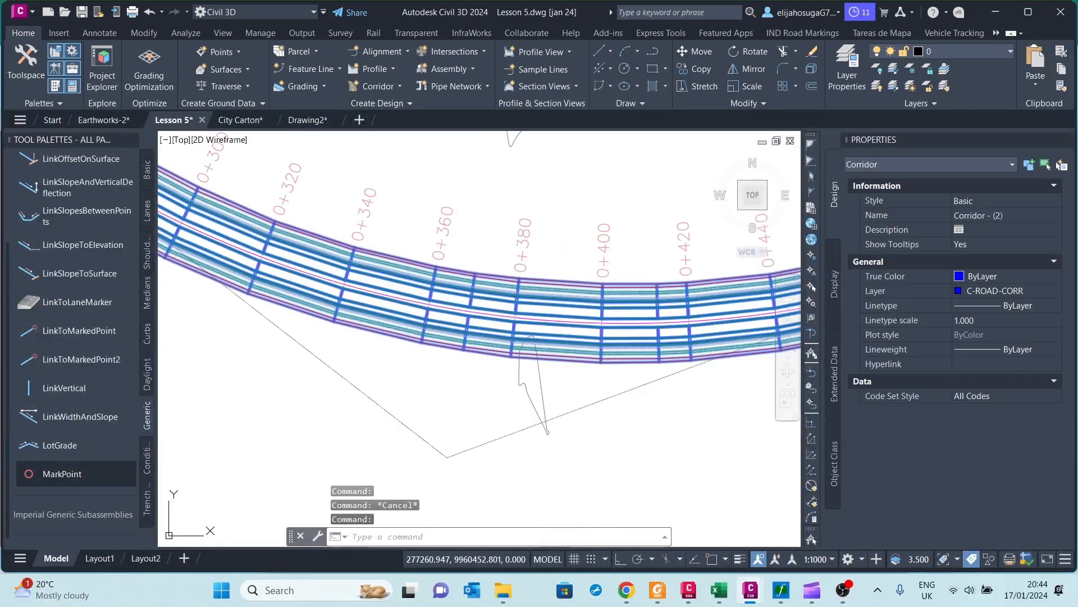
right_click(439, 281)
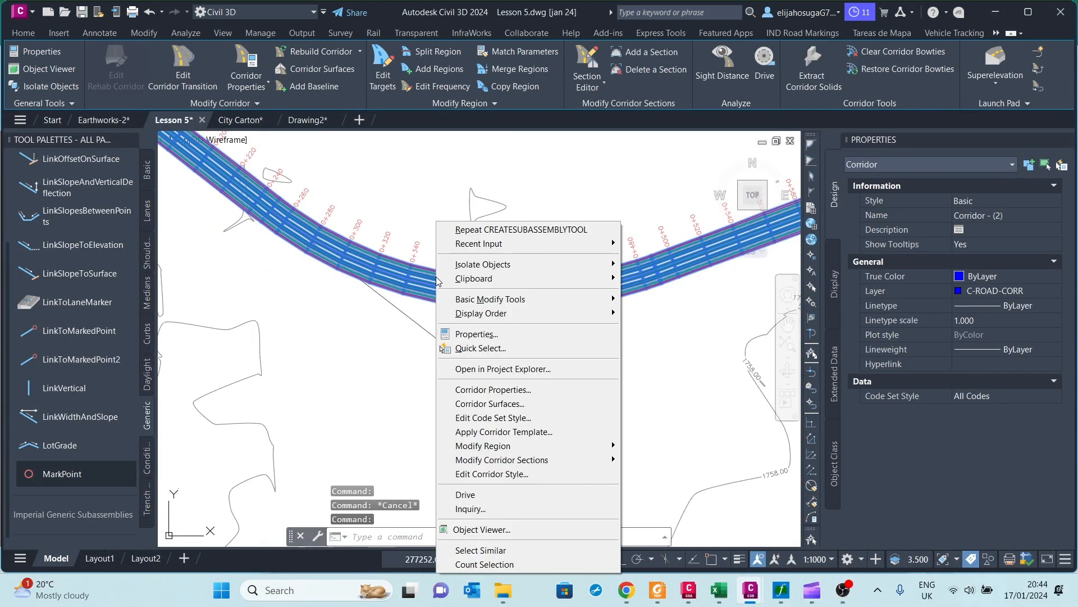
left_click(498, 390)
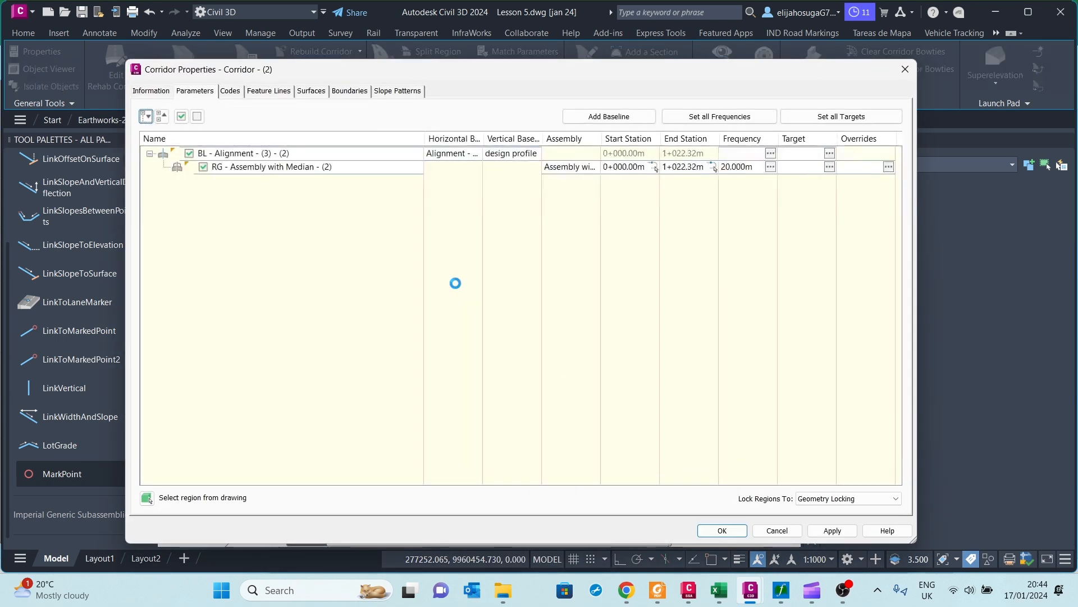
Add a baseline to the corridor using the alignment Alignment - (3)-Right-1.000
left_click(592, 118)
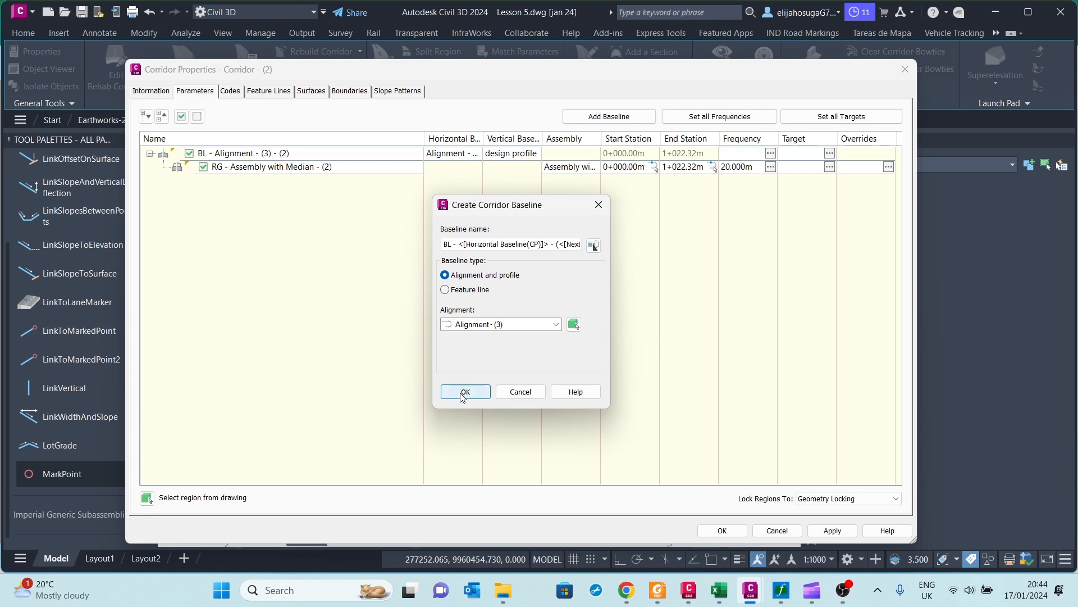
left_click(502, 326)
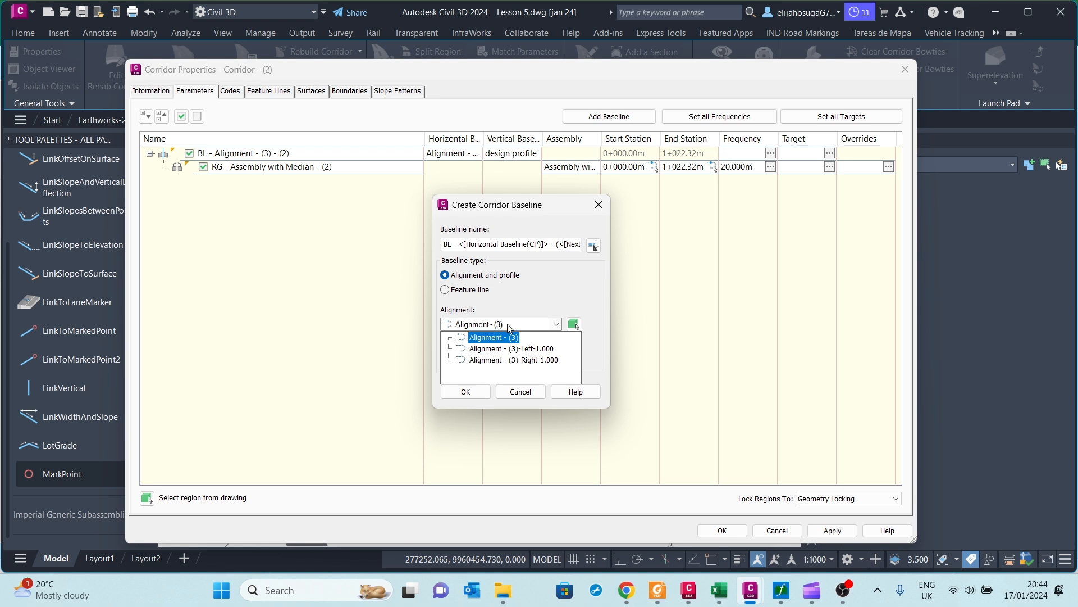
left_click(502, 360)
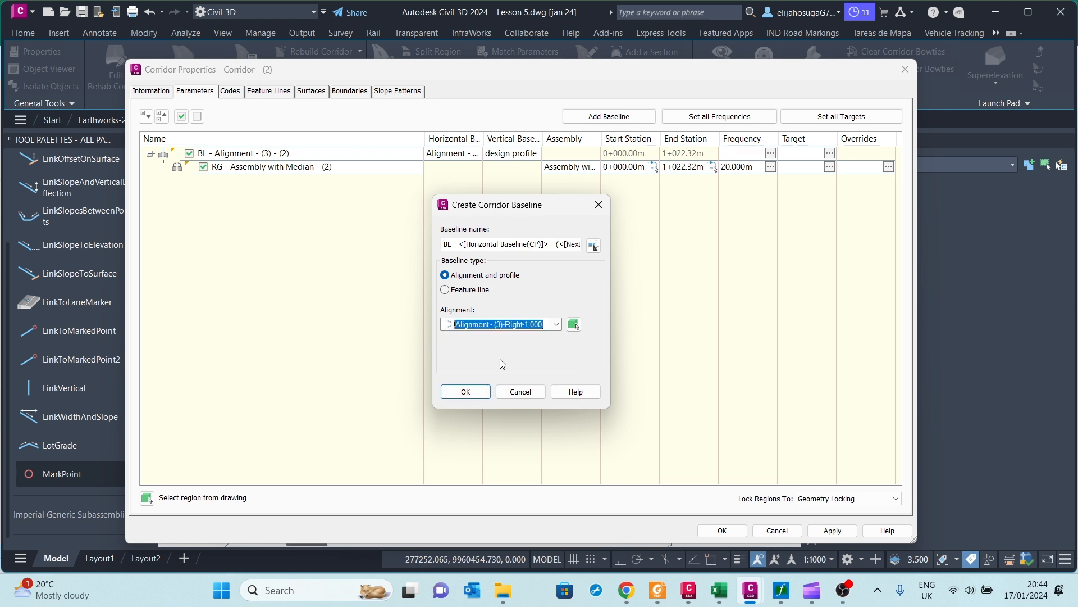
left_click(475, 393)
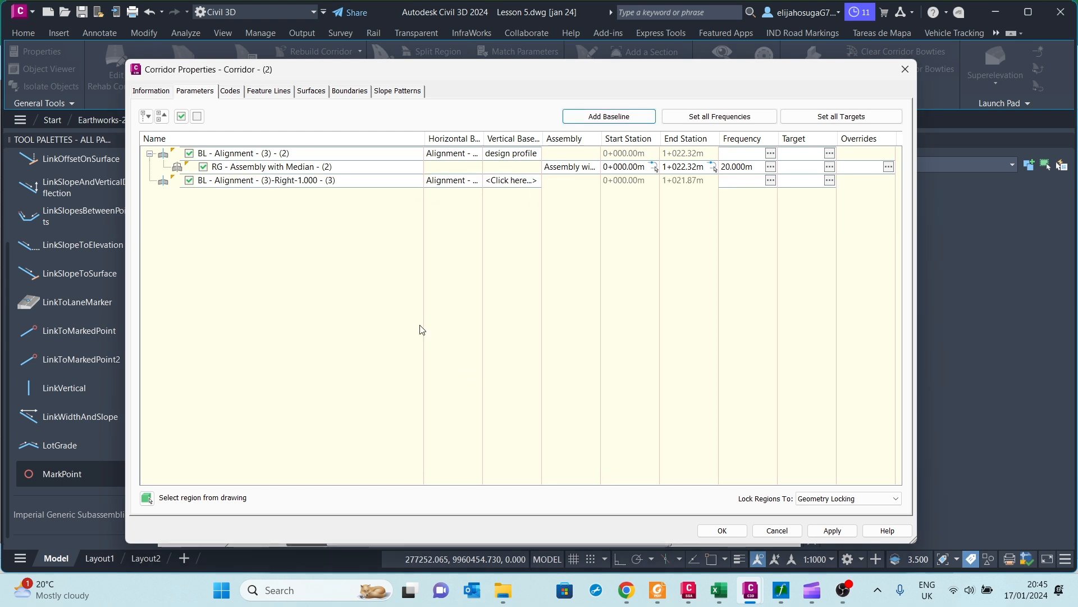
Assign the profile Alignment - (3)-Right-1.000 - 1.000 as the new baseline's vertical baseline
left_click(516, 181)
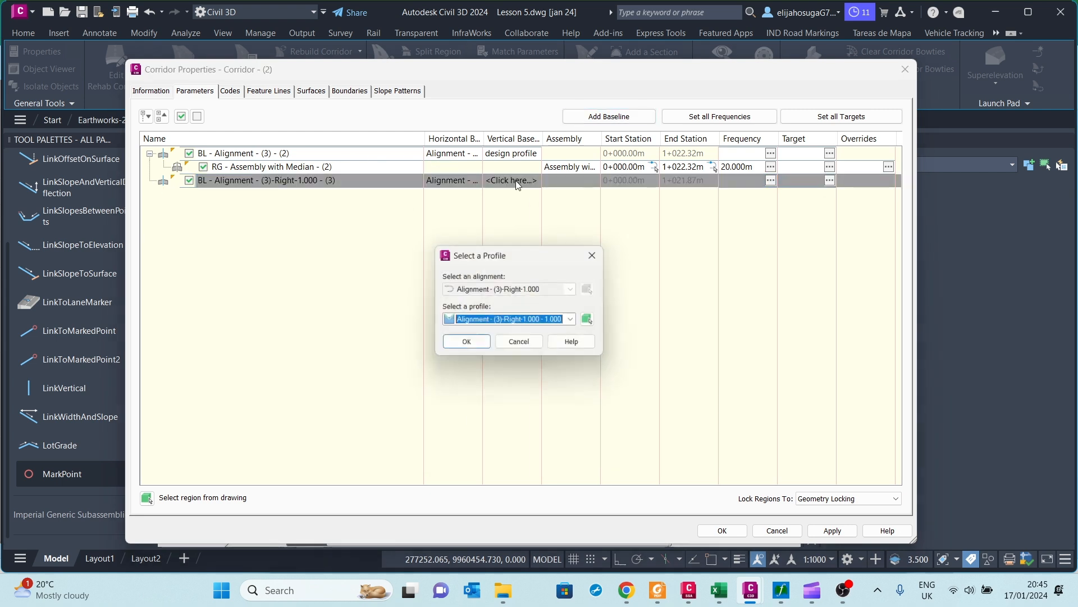
left_click(541, 328)
left_click(489, 329)
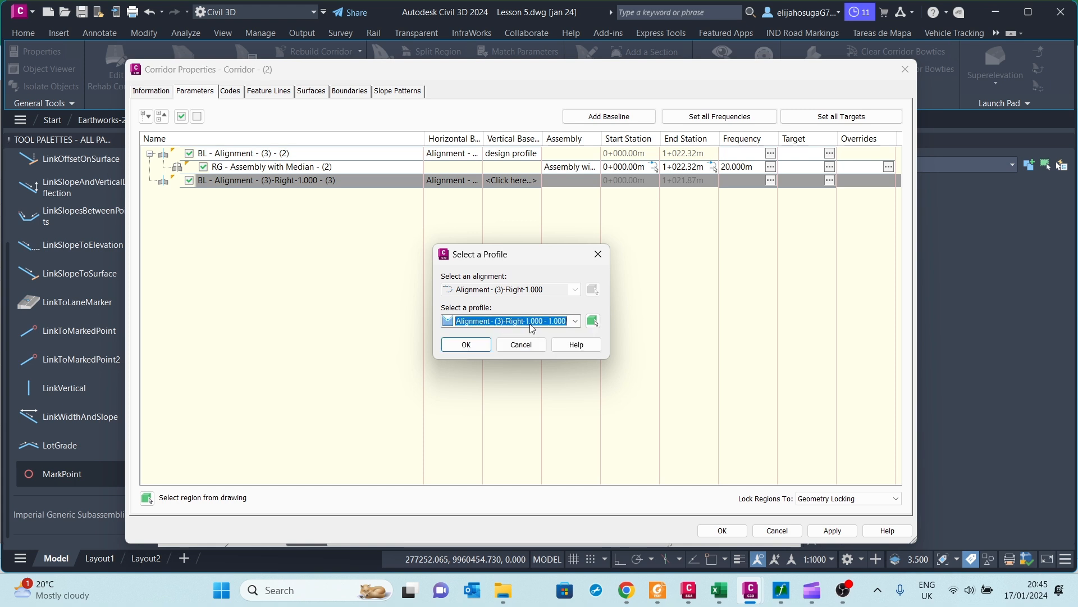
left_click(466, 344)
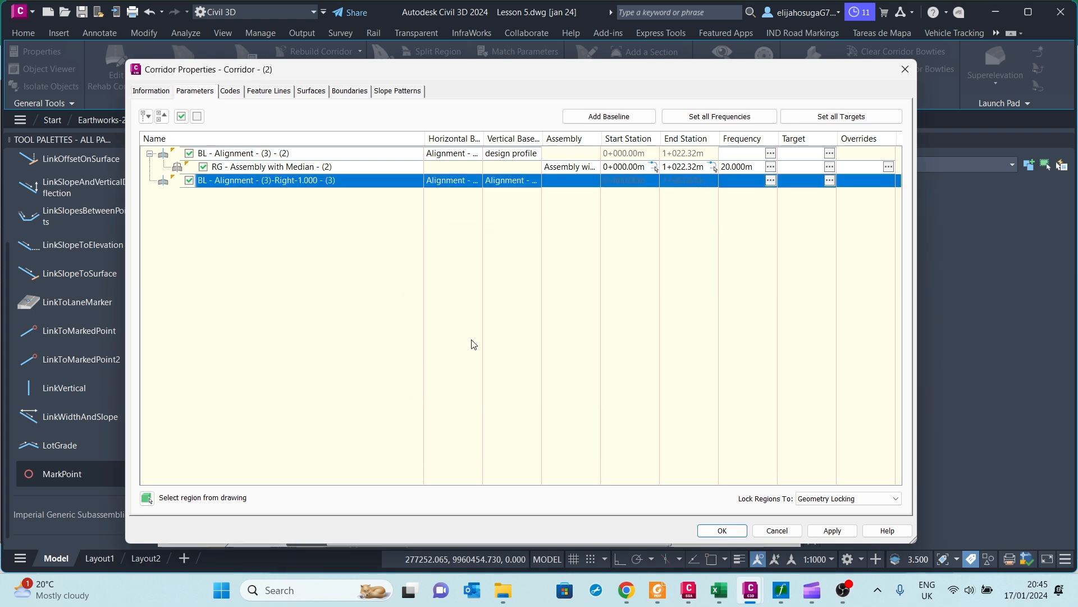
Add a region using the Median assembly to the Alignment - (3)-Right-1.000 baseline
right_click(441, 177)
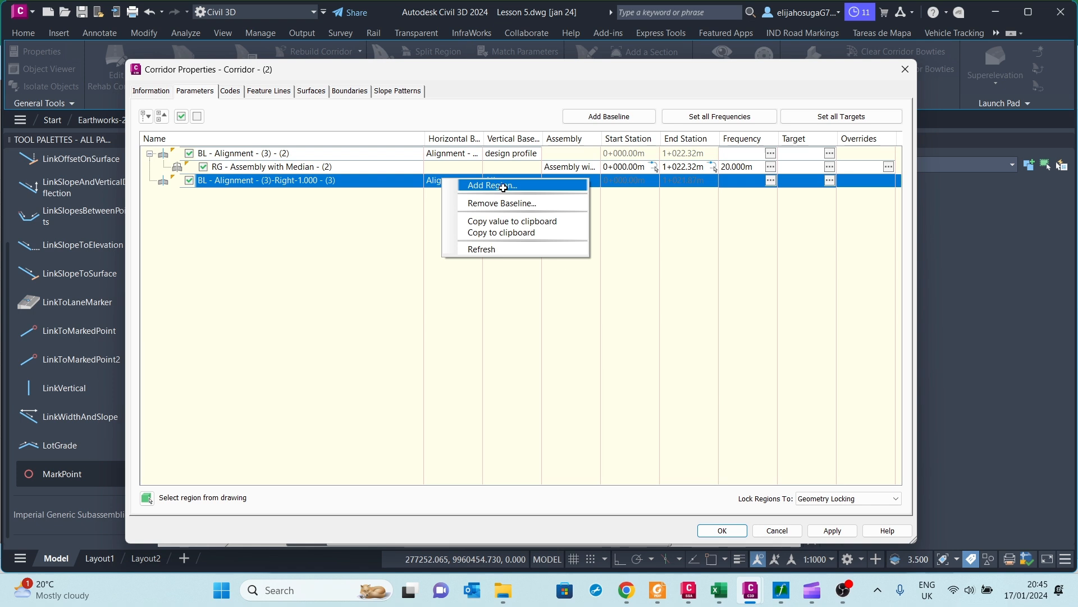
left_click(487, 184)
left_click(523, 331)
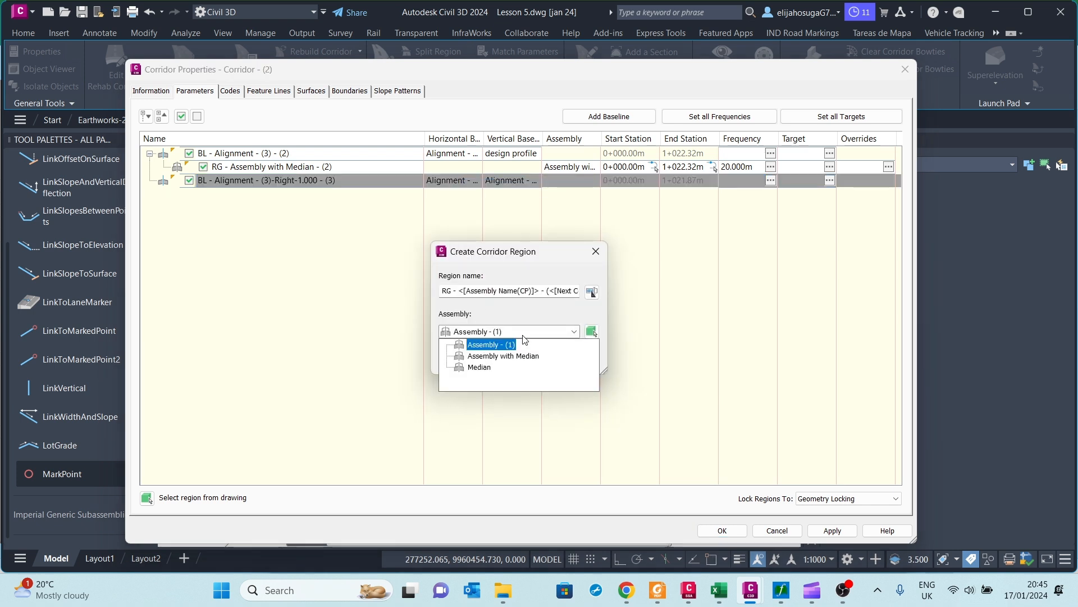
left_click(478, 365)
left_click(464, 358)
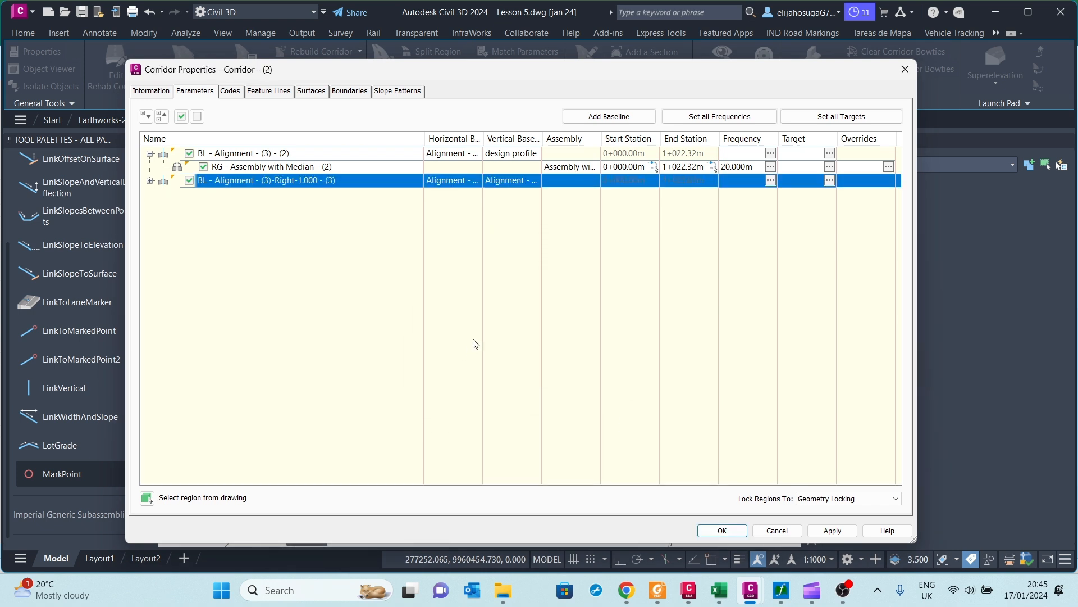
Assign Alignment - (3)-Left-1.000 as the horizontal baseline of the Median region's offset
left_click(150, 181)
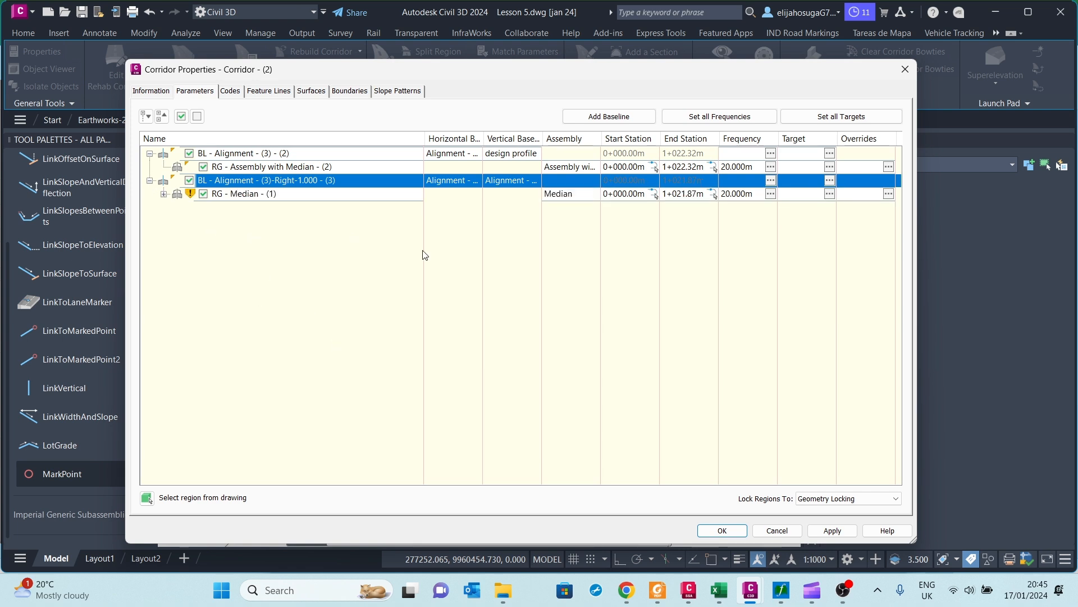
left_click(164, 193)
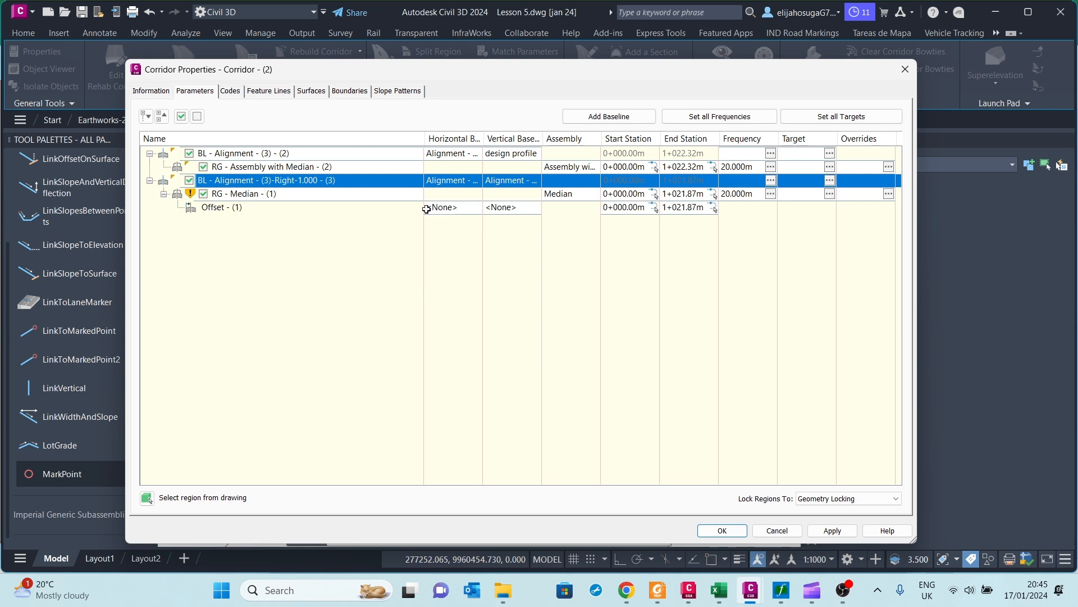
left_click(453, 207)
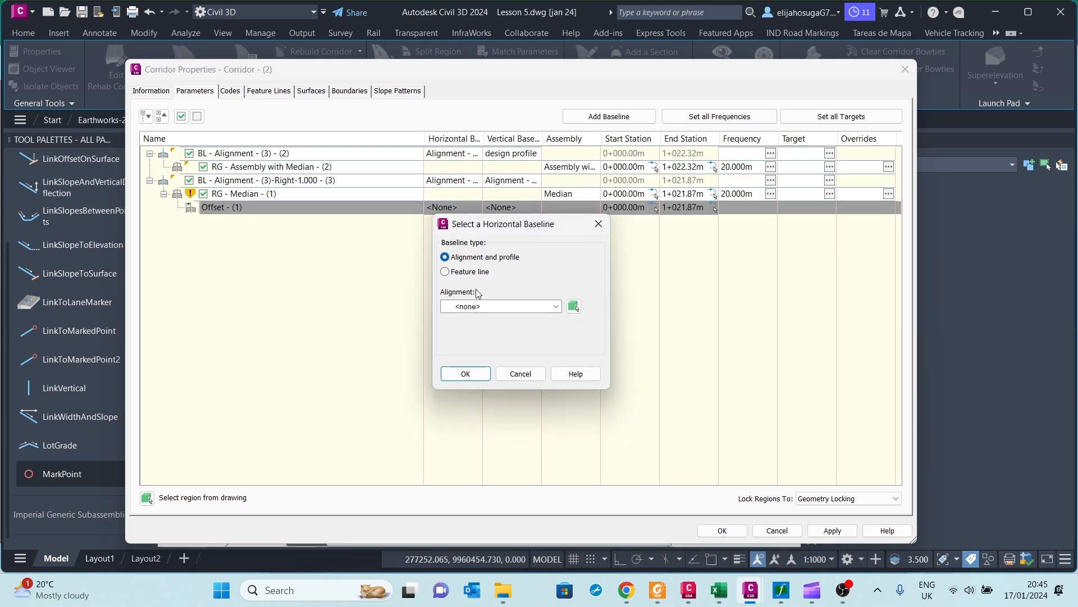
left_click(475, 307)
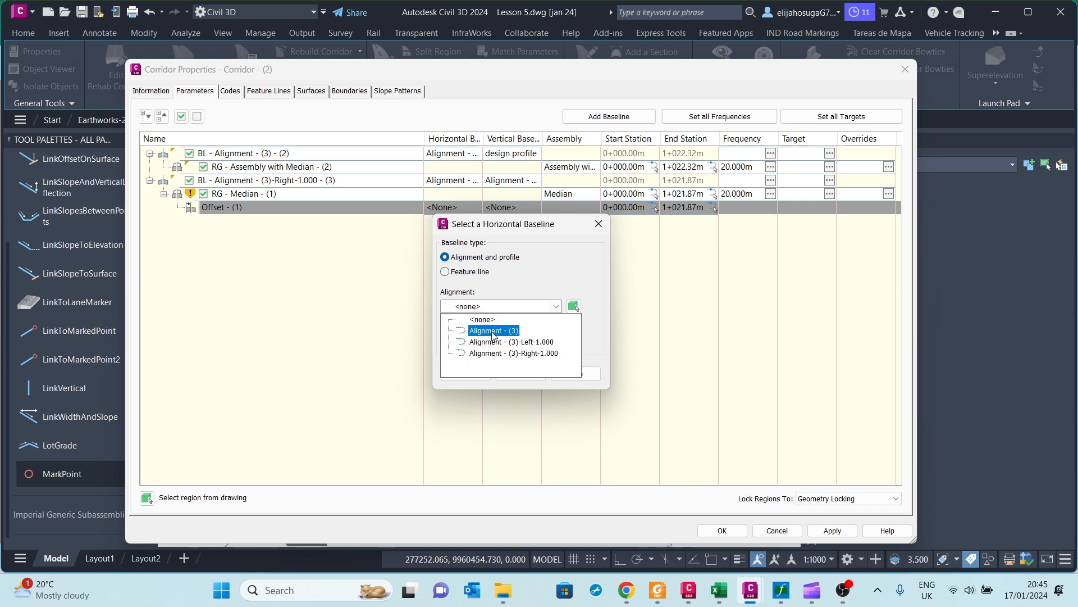
left_click(510, 348)
left_click(478, 374)
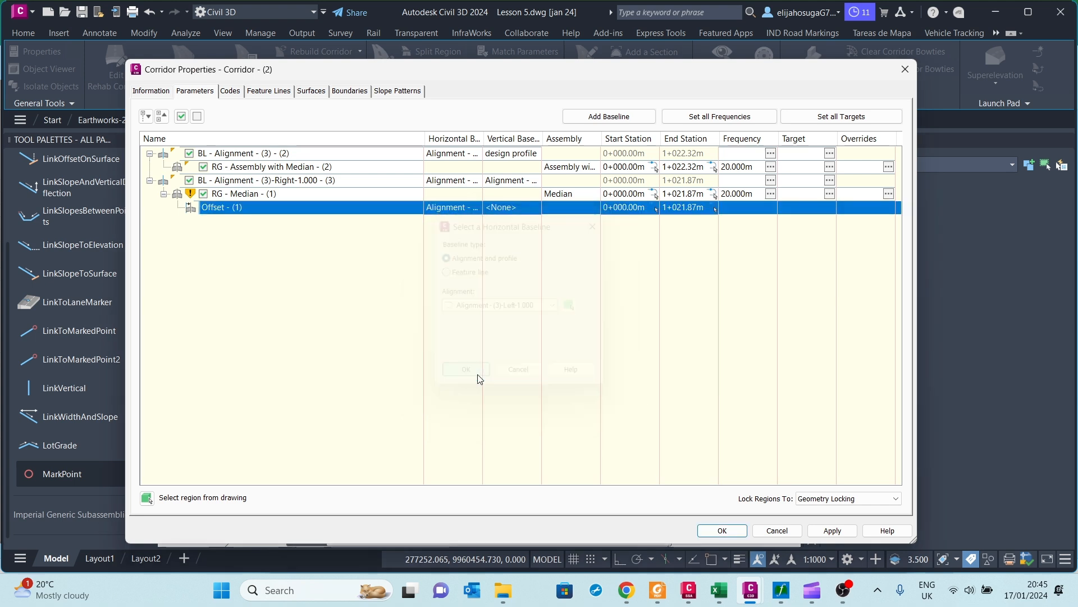
Assign the profile Alignment - (3)-Left-1.000 - -1.000 as the vertical baseline of the Median region's offset
left_click(523, 209)
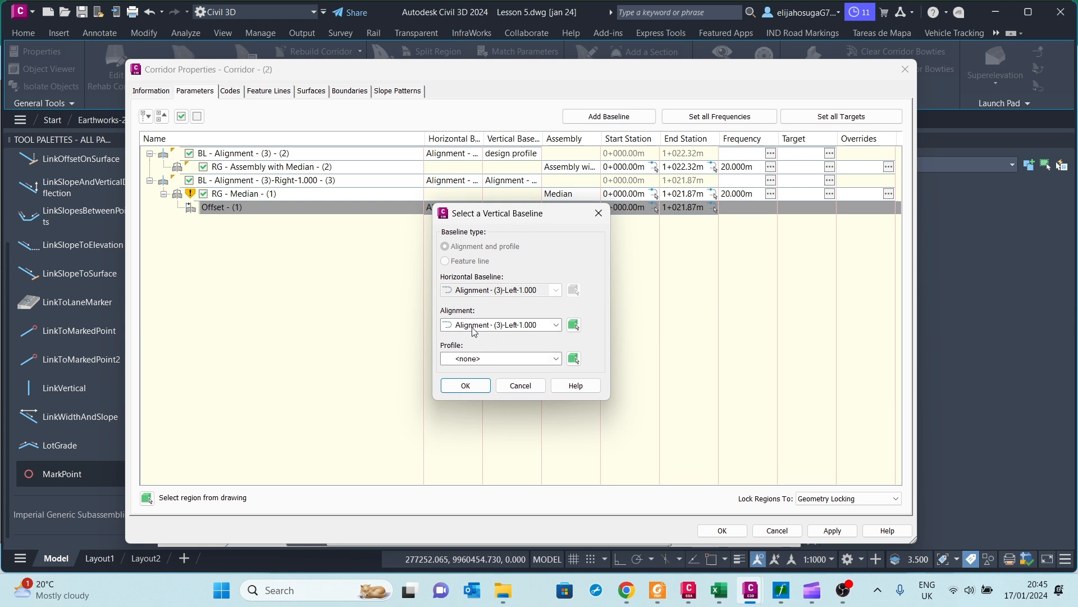
left_click(486, 357)
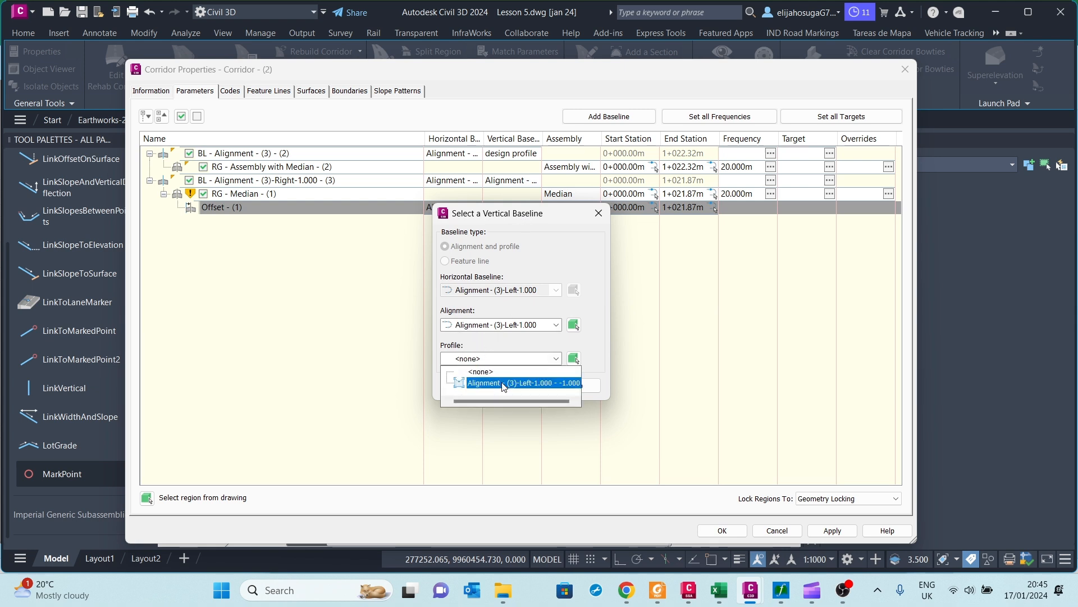
left_click(500, 379)
left_click(463, 386)
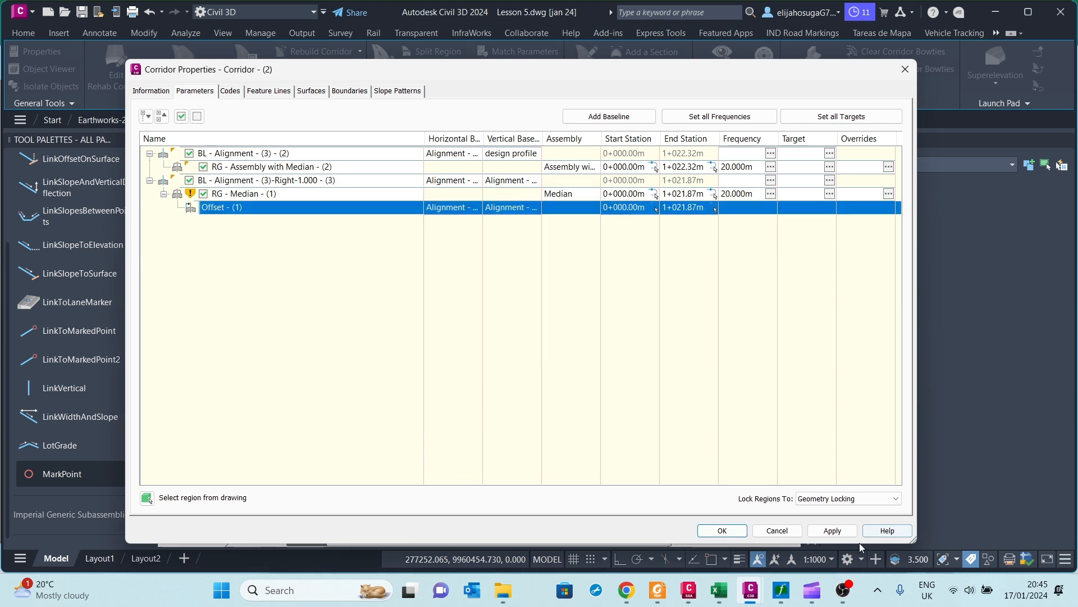
Apply the corridor property changes with a corridor rebuild and close the properties
left_click(833, 531)
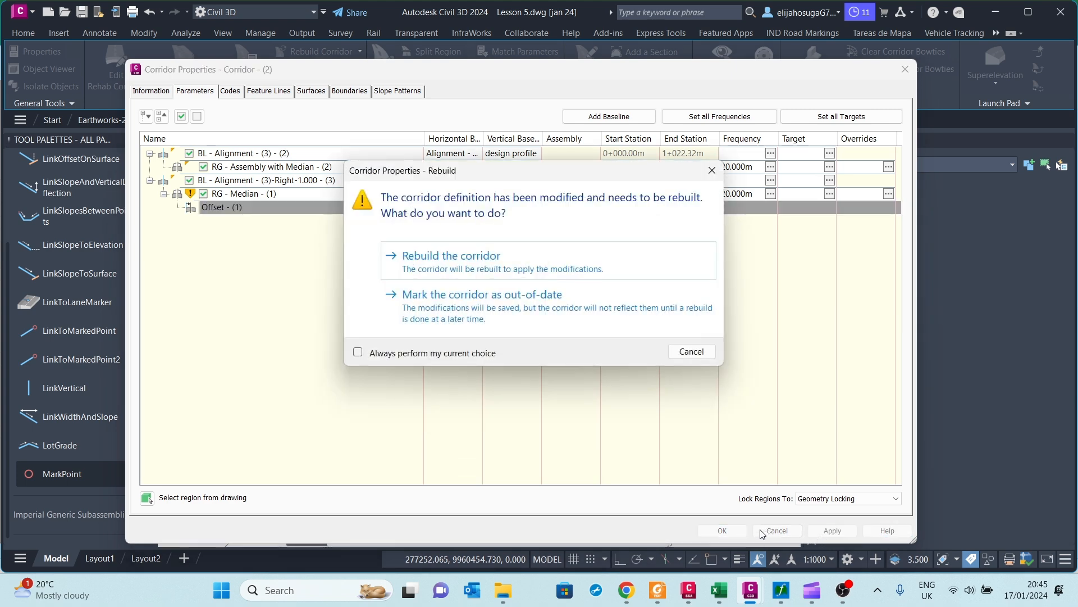
left_click(514, 261)
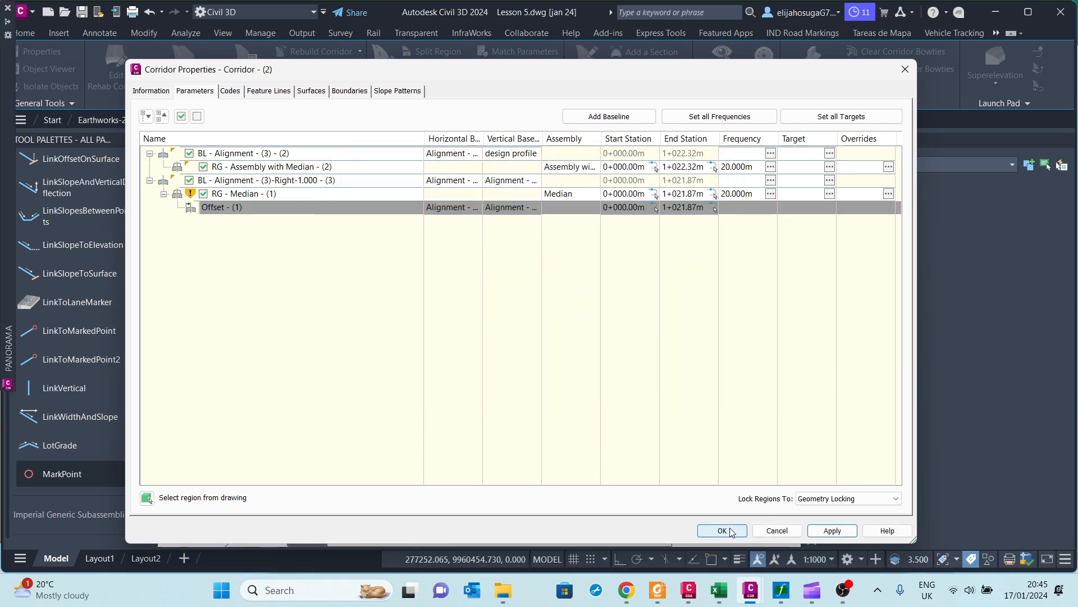
left_click(722, 530)
Rebuild the divided road corridor once more from the plan drawing and clear the selection
scroll(438, 354, "up", 5)
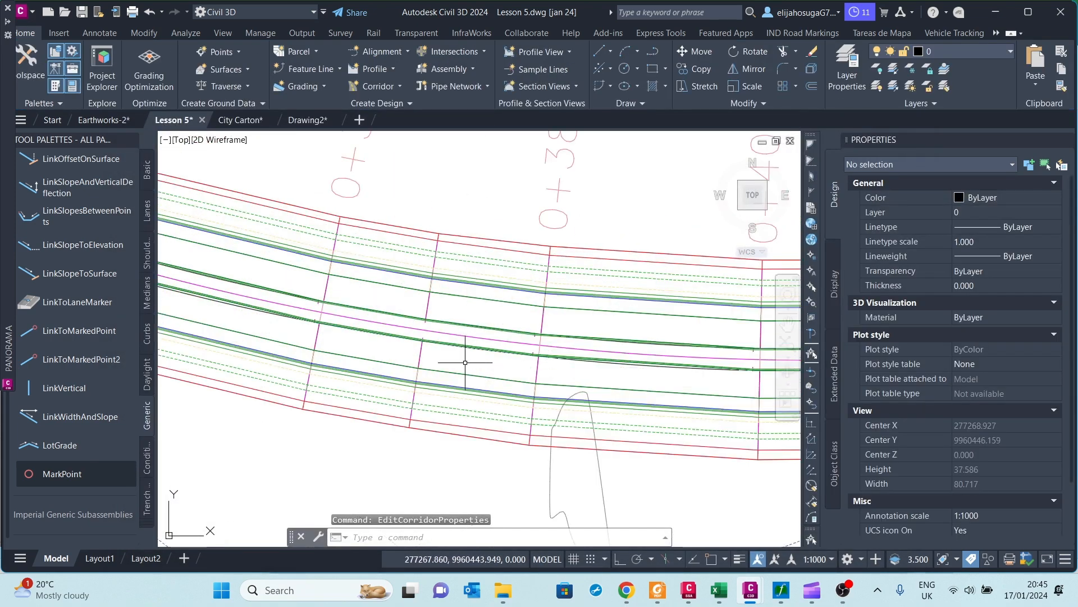
scroll(437, 329, "up", 3)
scroll(432, 331, "down", 7)
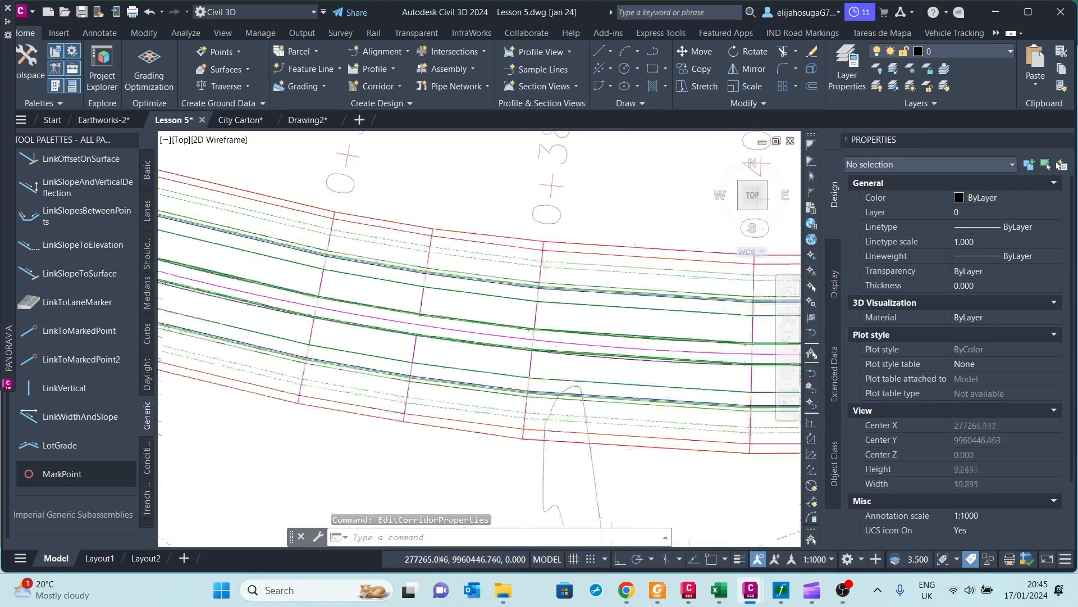
scroll(443, 321, "up", 4)
scroll(449, 306, "down", 2)
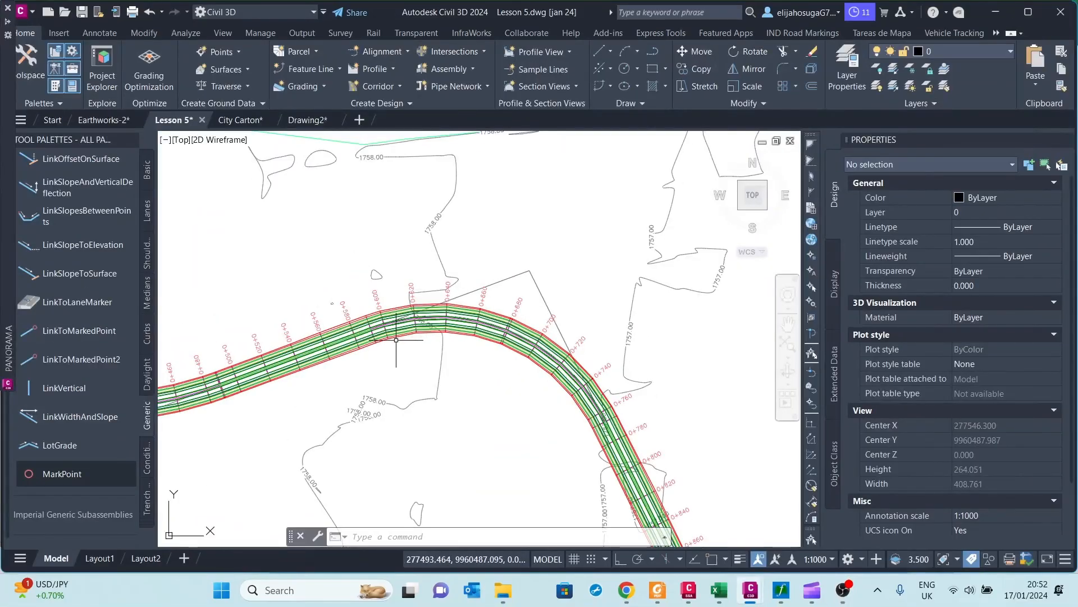
middle_click_drag(444, 348, 617, 362)
scroll(422, 373, "up", 2)
scroll(422, 370, "up", 1)
left_click(424, 359)
right_click(428, 367)
left_click(466, 473)
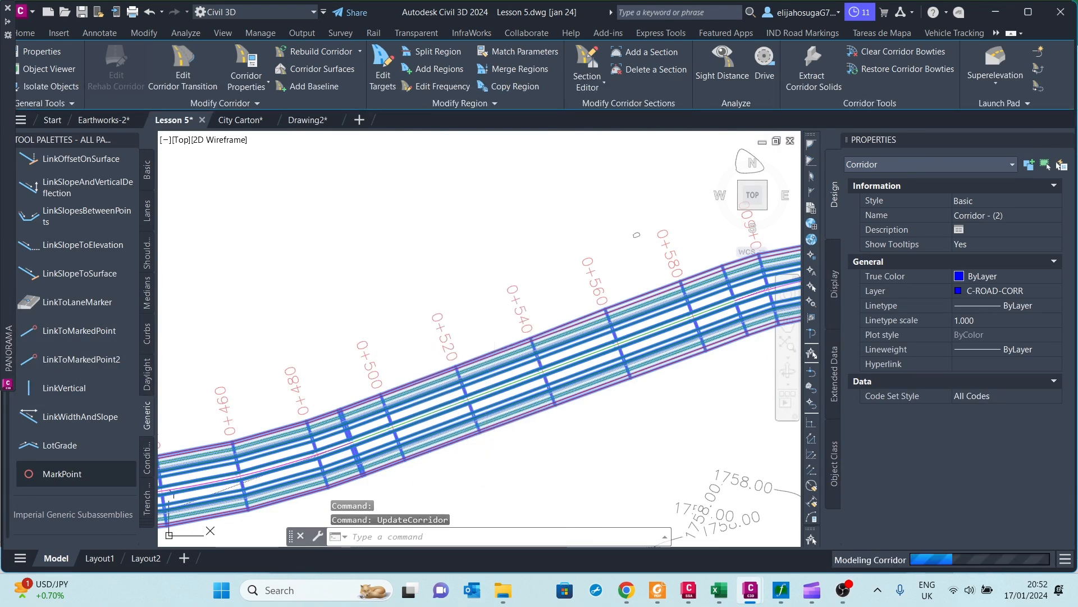
key("Escape")
Examine the median in plan and review the baseline, region and offset parameters in the corridor properties
scroll(427, 388, "up", 4)
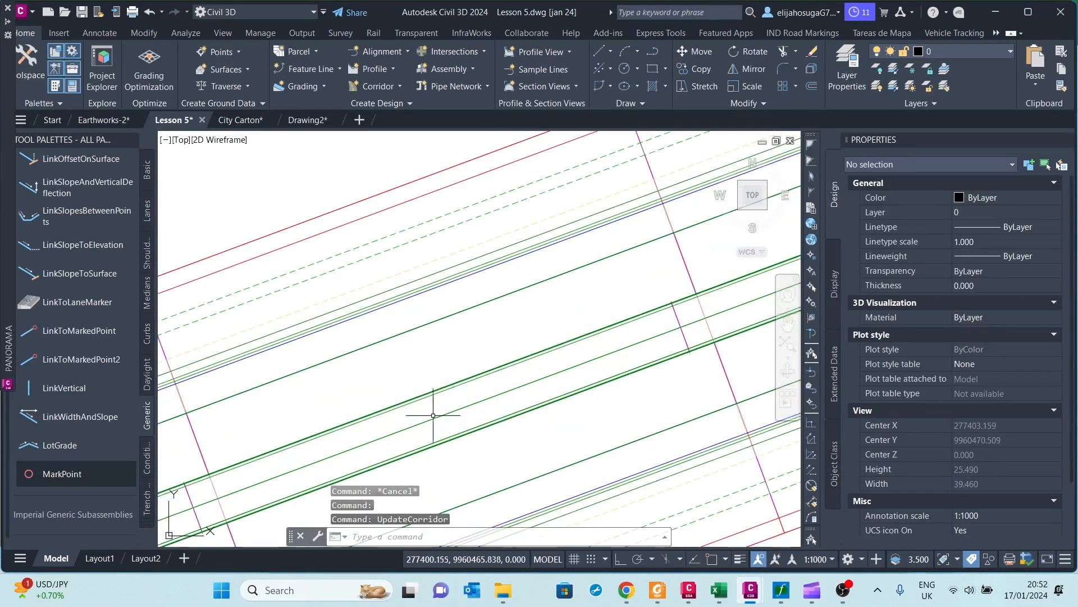
scroll(529, 388, "down", 2)
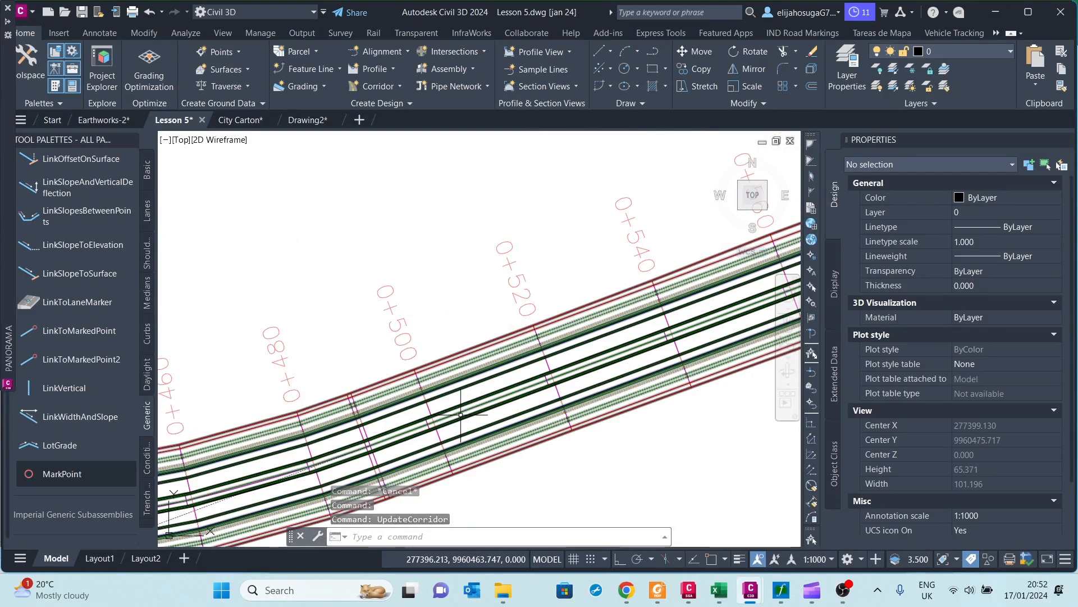
scroll(488, 405, "up", 2)
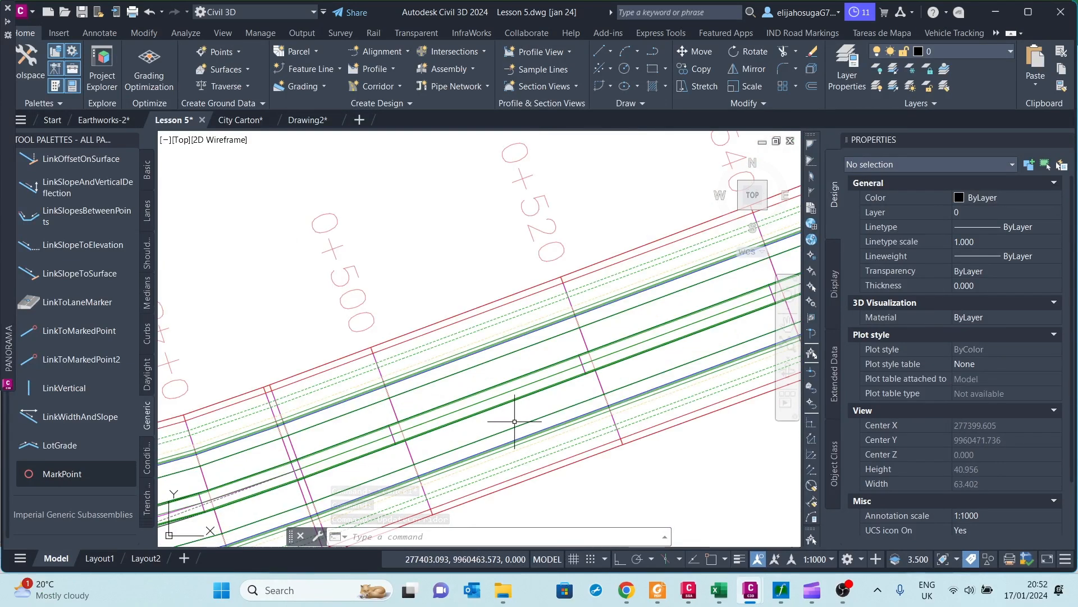
left_click(521, 423)
right_click(494, 353)
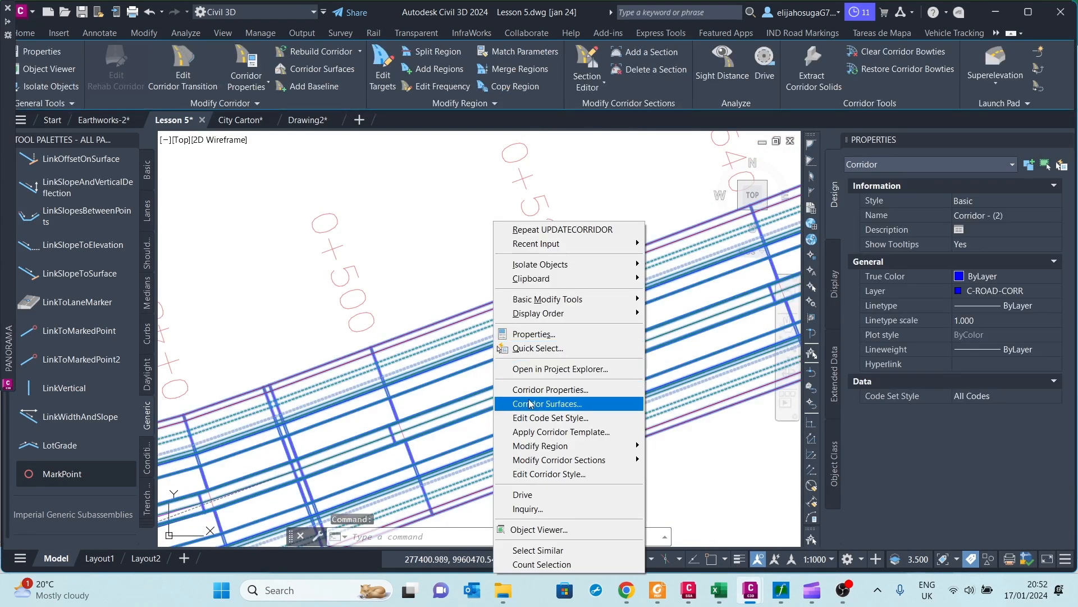
left_click(549, 390)
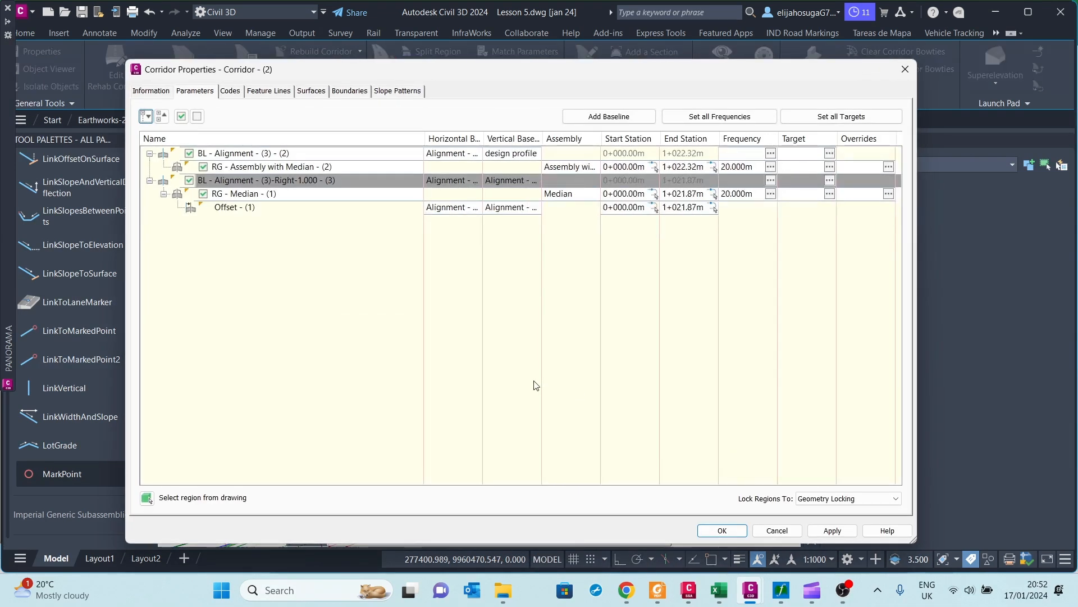
left_click(913, 70)
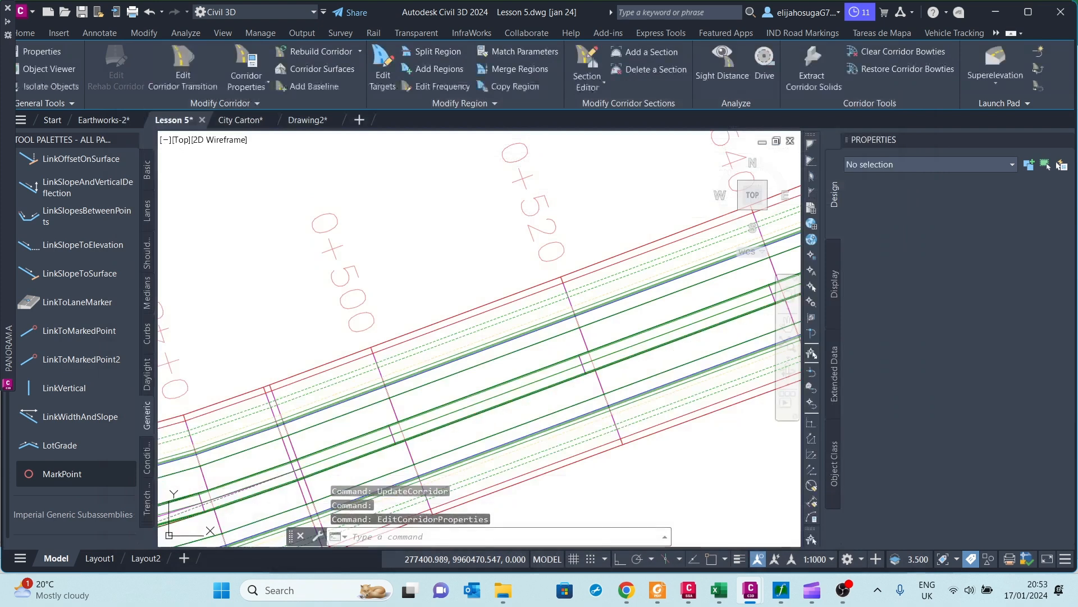
Inspect the rebuilt corridor's carriageways and raised median along its length in the Object Viewer
left_click(483, 364)
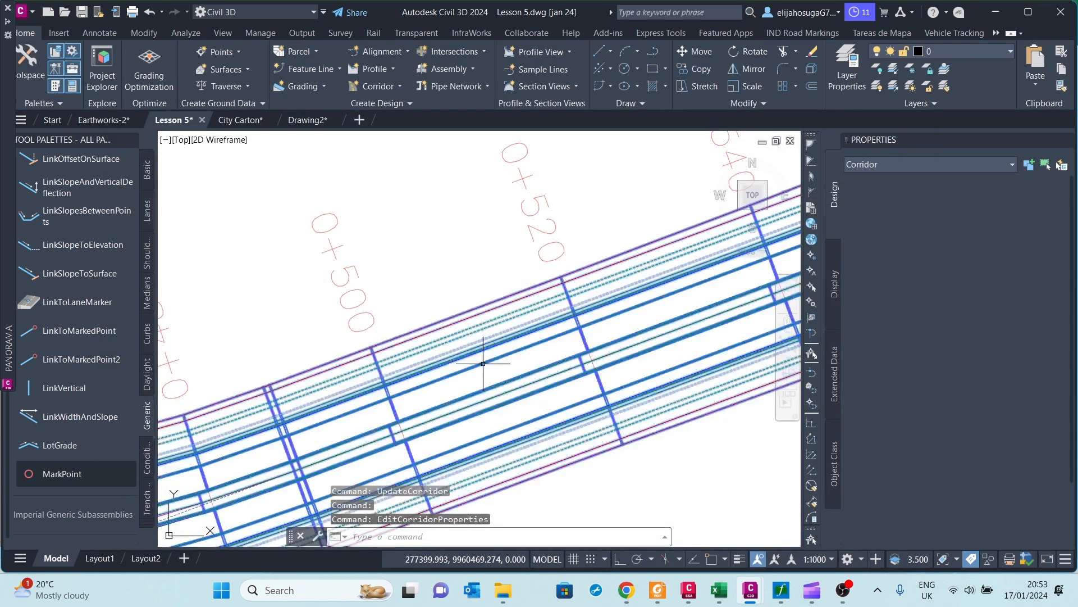
right_click(484, 363)
left_click(525, 326)
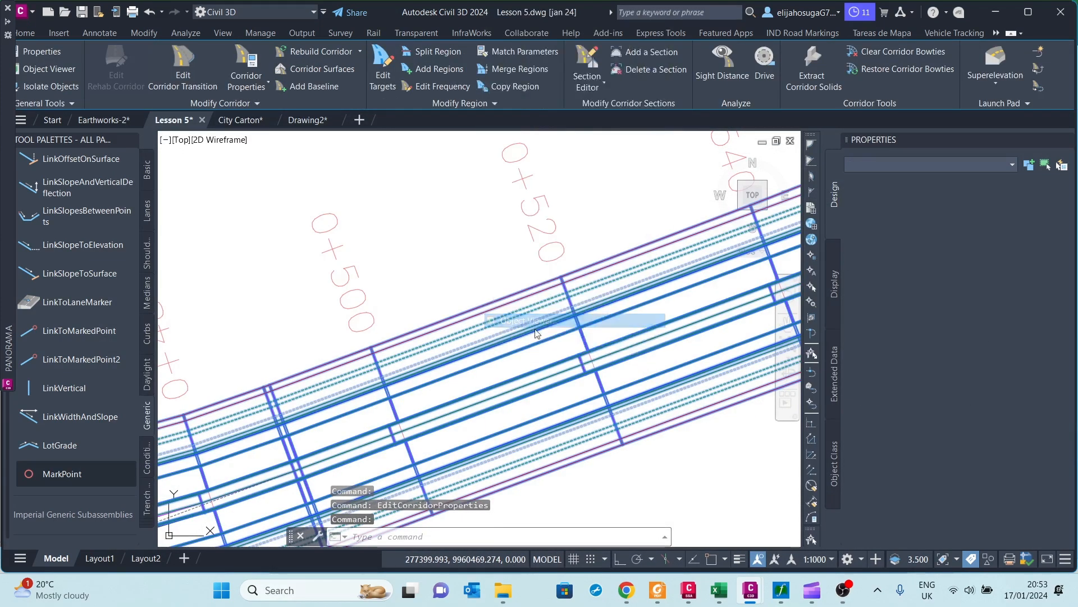
scroll(609, 342, "up", 6)
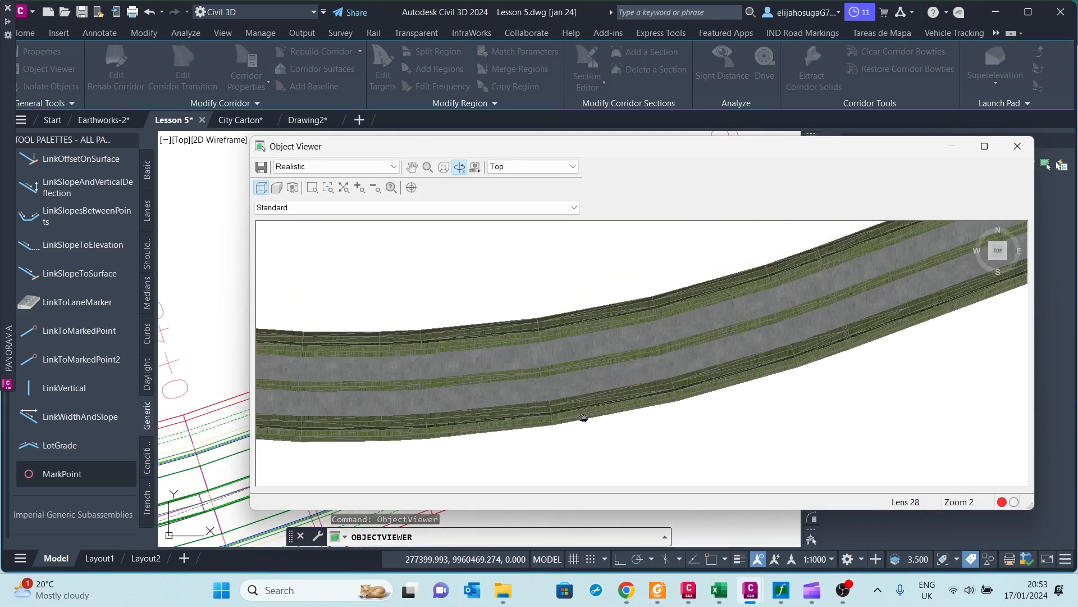
scroll(671, 351, "up", 3)
scroll(629, 298, "down", 6)
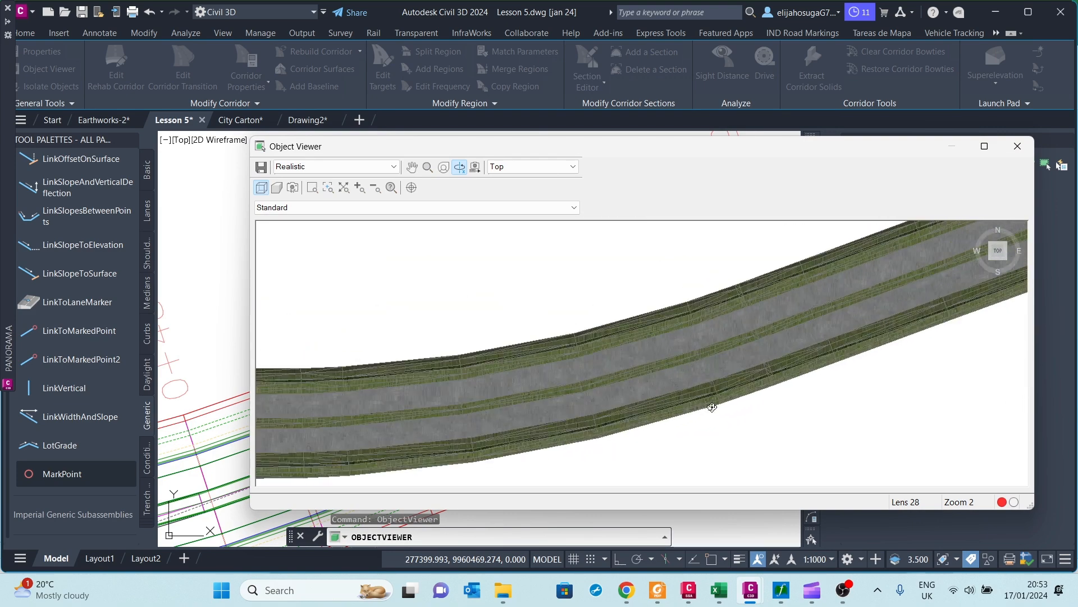
scroll(702, 345, "up", 3)
scroll(713, 378, "down", 6)
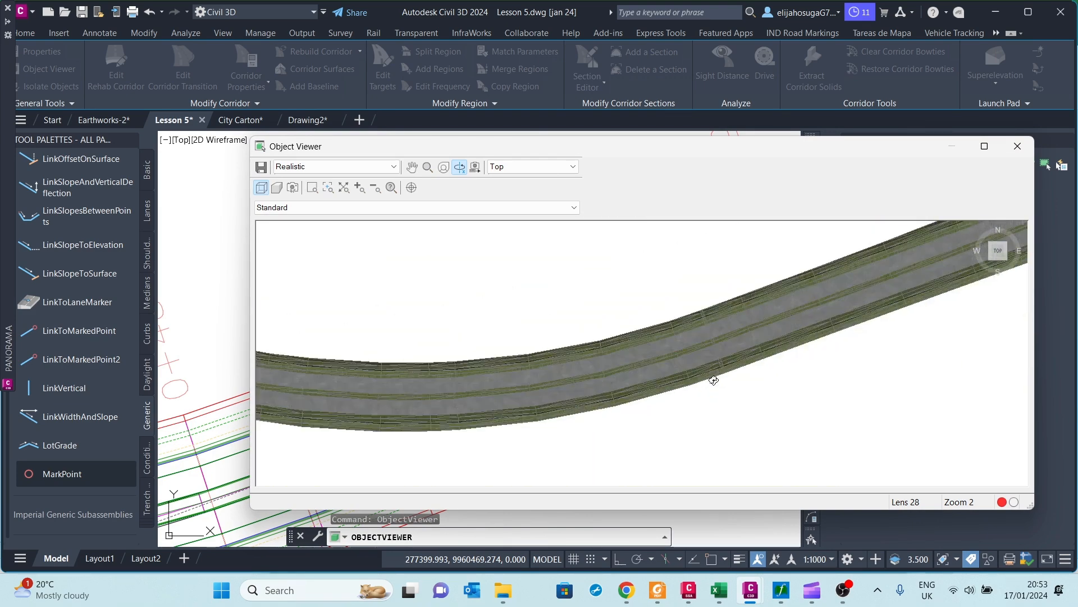
scroll(675, 412, "up", 2)
scroll(675, 412, "up", 4)
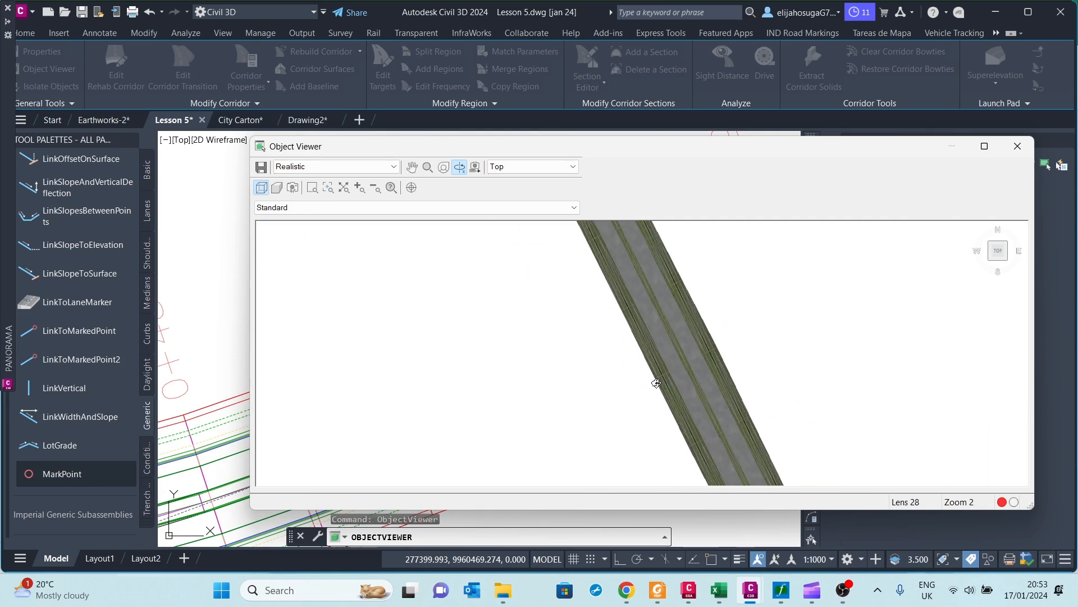
middle_click_drag(650, 373, 646, 285)
scroll(690, 308, "down", 5)
left_click(1017, 146)
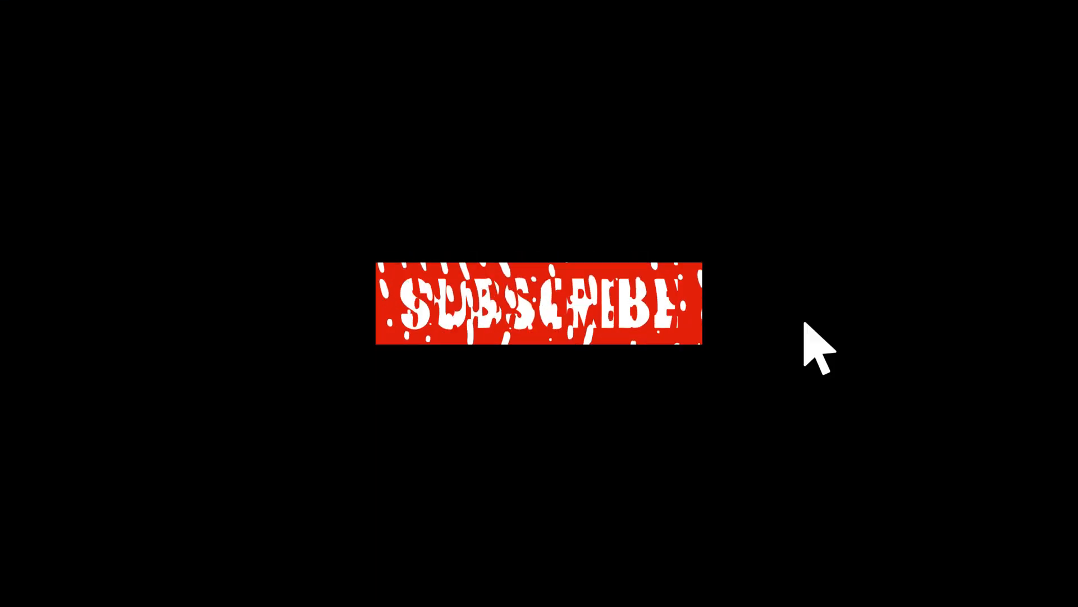